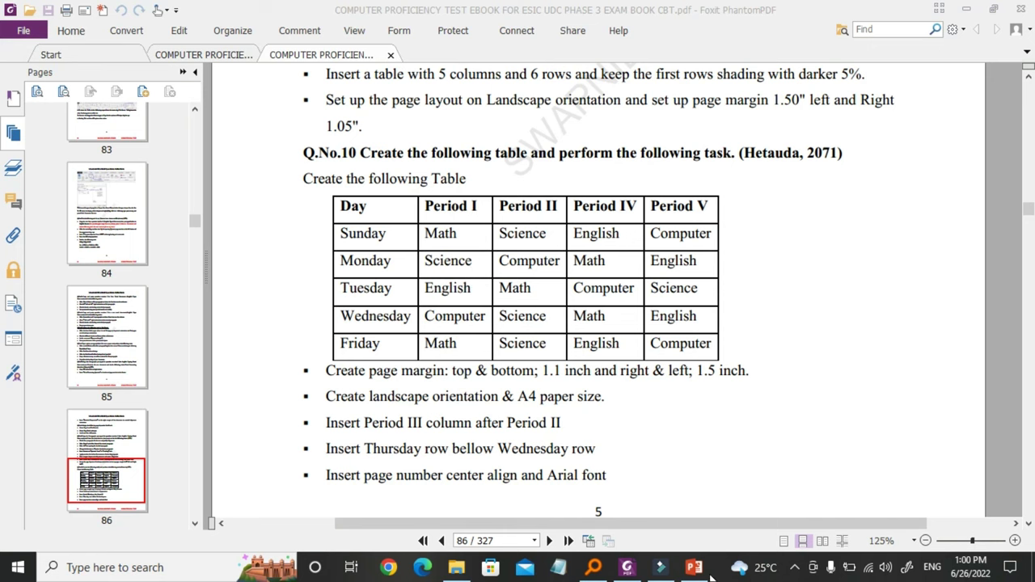
- Switch from Foxit PhantomPDF to the THUMBB presentation in PowerPoint
{"action": "left_click", "coordinate": [698, 569]}
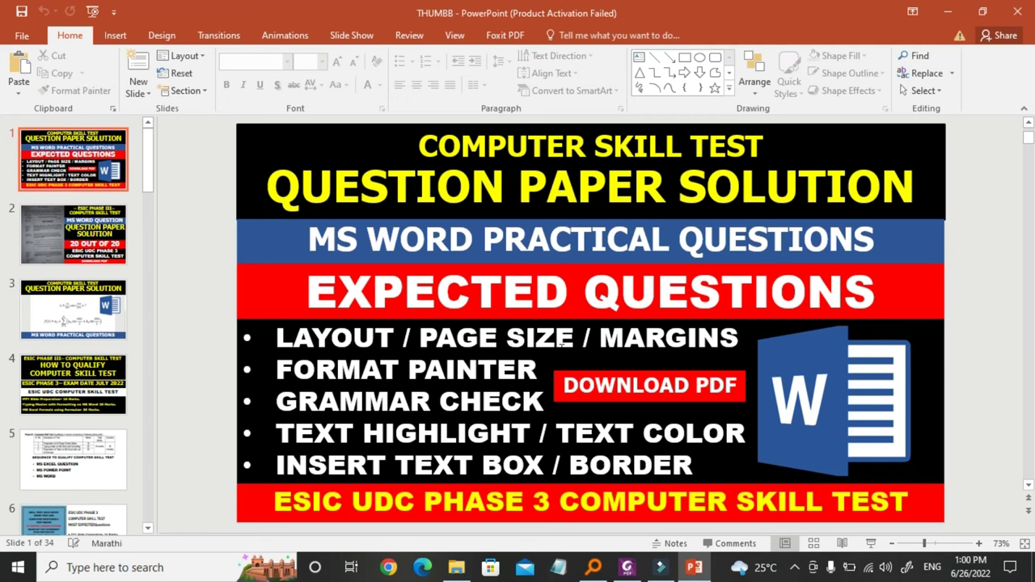
- Launch Word from a 'wor' taskbar search and close the Activation Wizard
{"action": "left_click", "coordinate": [143, 569]}
{"action": "type", "text": "wo"}
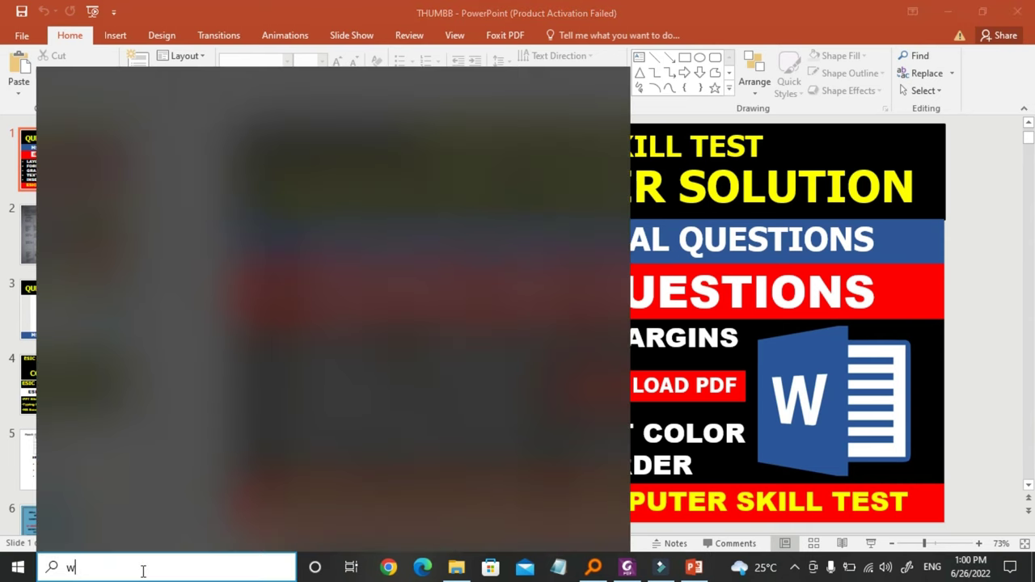
{"action": "type", "text": "r"}
{"action": "key", "text": "Return"}
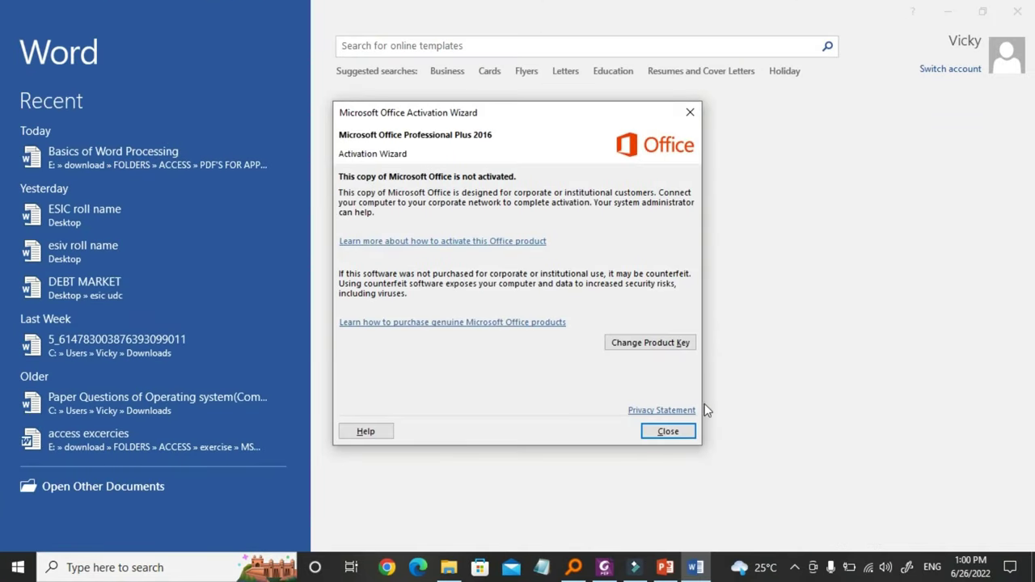
{"action": "left_click", "coordinate": [683, 431]}
- Create a blank document and bring the zoom back to 100%
{"action": "left_click", "coordinate": [461, 193]}
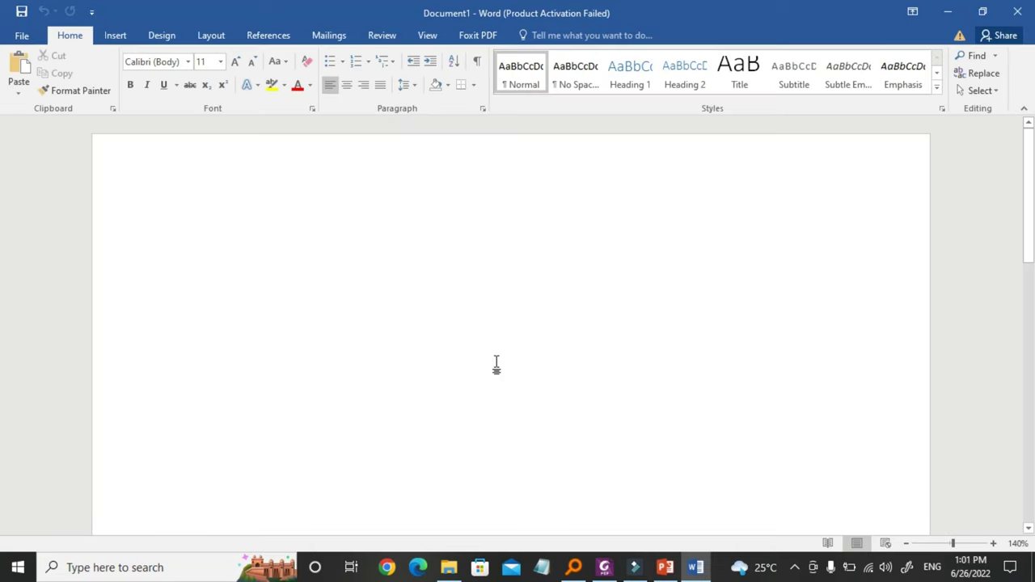
{"action": "scroll", "coordinate": [564, 342], "scroll_direction": "down", "scroll_amount": 1, "text": "ctrl"}
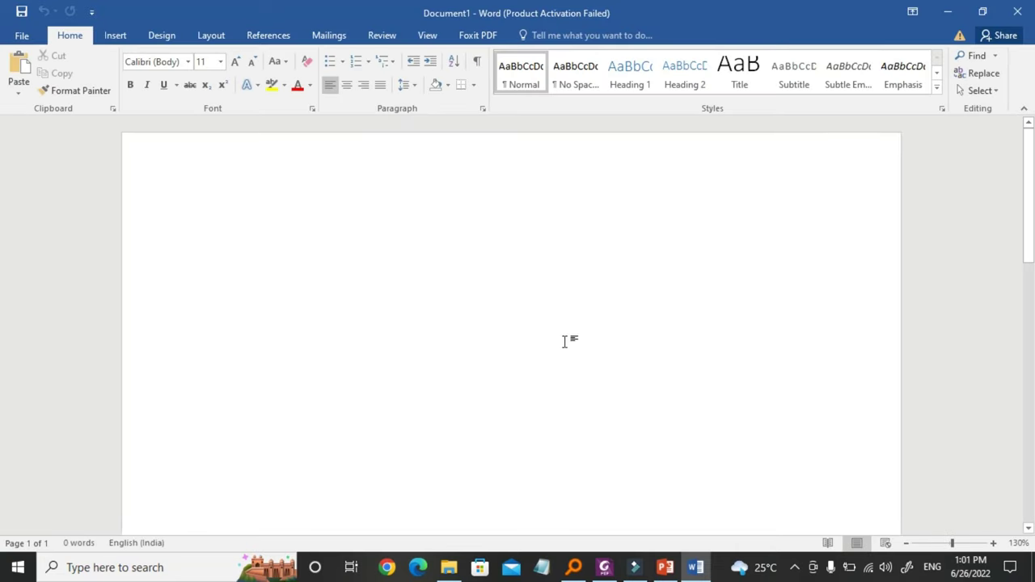
{"action": "scroll", "coordinate": [563, 341], "scroll_direction": "down", "scroll_amount": 1, "text": "ctrl"}
{"action": "scroll", "coordinate": [563, 341], "scroll_direction": "down", "scroll_amount": 1, "text": "ctrl"}
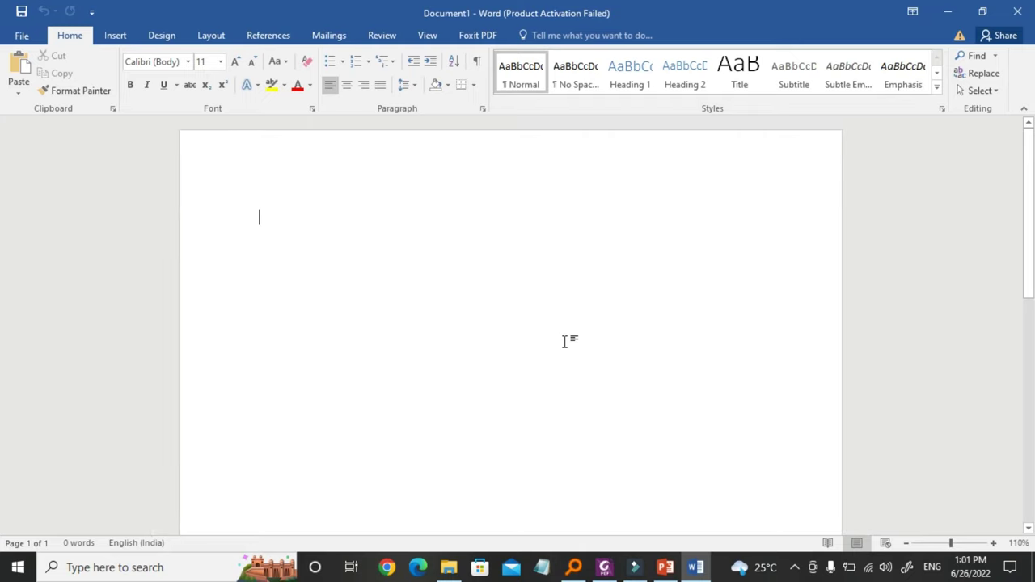
{"action": "scroll", "coordinate": [564, 341], "scroll_direction": "up", "scroll_amount": 2, "text": "ctrl"}
{"action": "scroll", "coordinate": [563, 341], "scroll_direction": "up", "scroll_amount": 1, "text": "ctrl"}
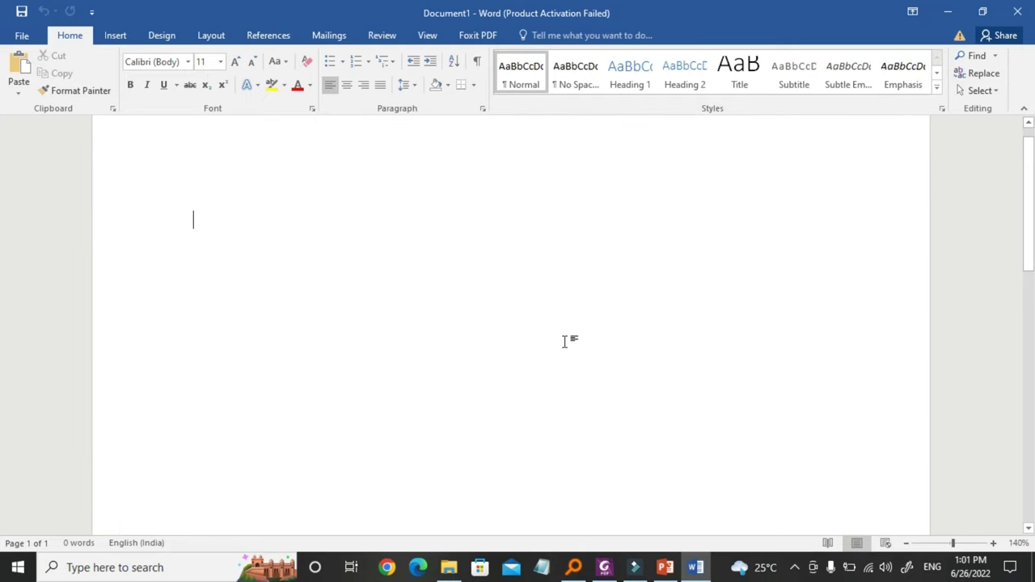
{"action": "mouse_move", "coordinate": [953, 544]}
{"action": "left_mouse_down"}
{"action": "mouse_move", "coordinate": [944, 548]}
{"action": "mouse_move", "coordinate": [956, 548]}
{"action": "left_mouse_up"}
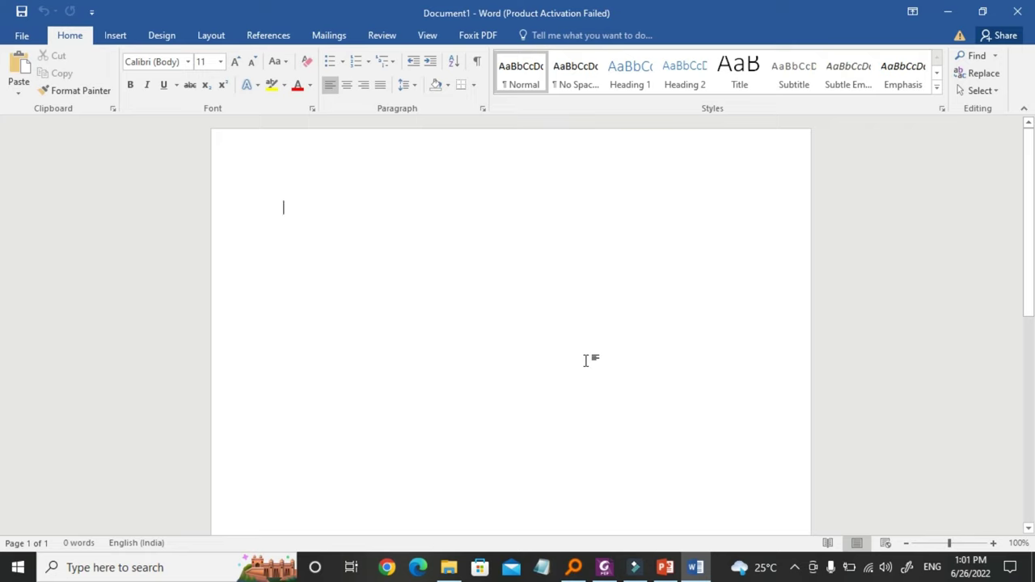
- Set the paper size to A4 in portrait orientation
{"action": "left_click", "coordinate": [220, 34]}
{"action": "left_click", "coordinate": [105, 81]}
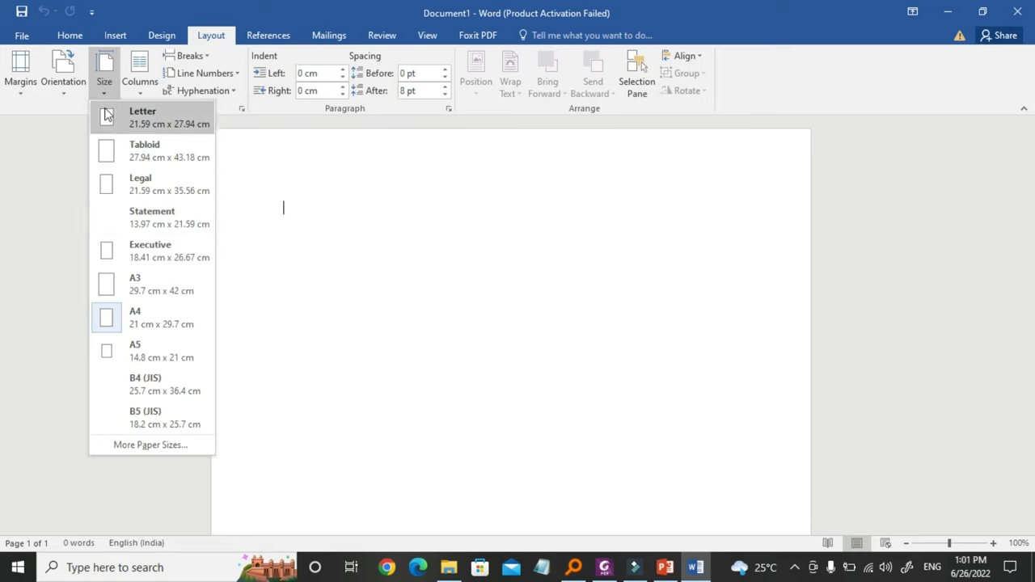
{"action": "left_click", "coordinate": [138, 313]}
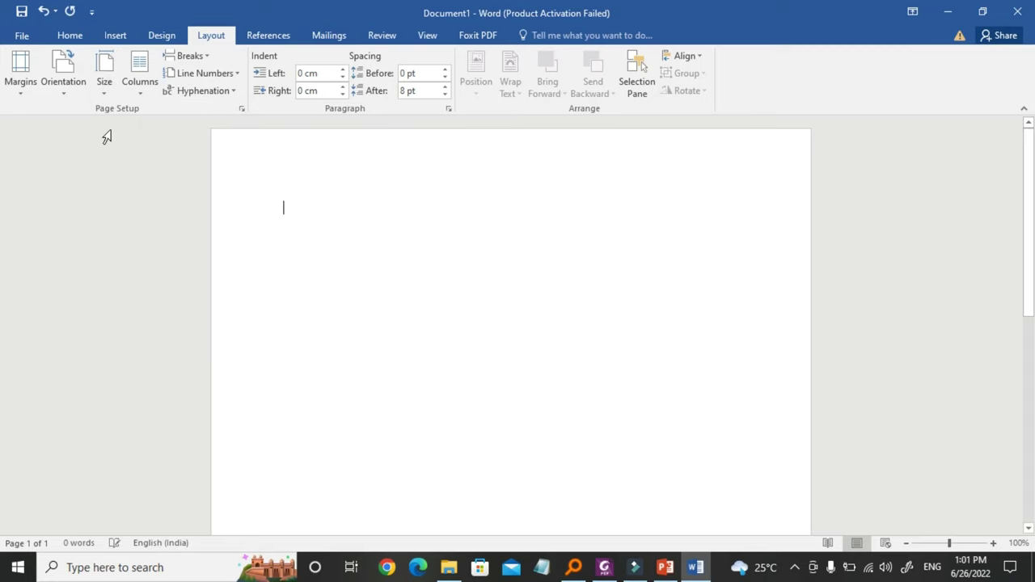
{"action": "left_click", "coordinate": [71, 88]}
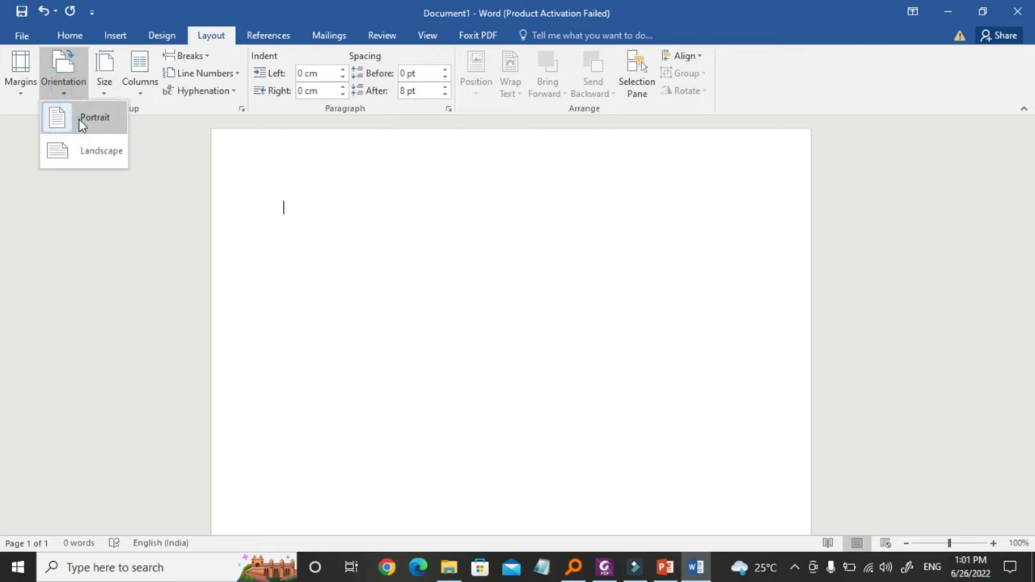
{"action": "left_click", "coordinate": [81, 121]}
- Apply 2.54 cm margins on all sides through Custom Margins
{"action": "left_click", "coordinate": [20, 94]}
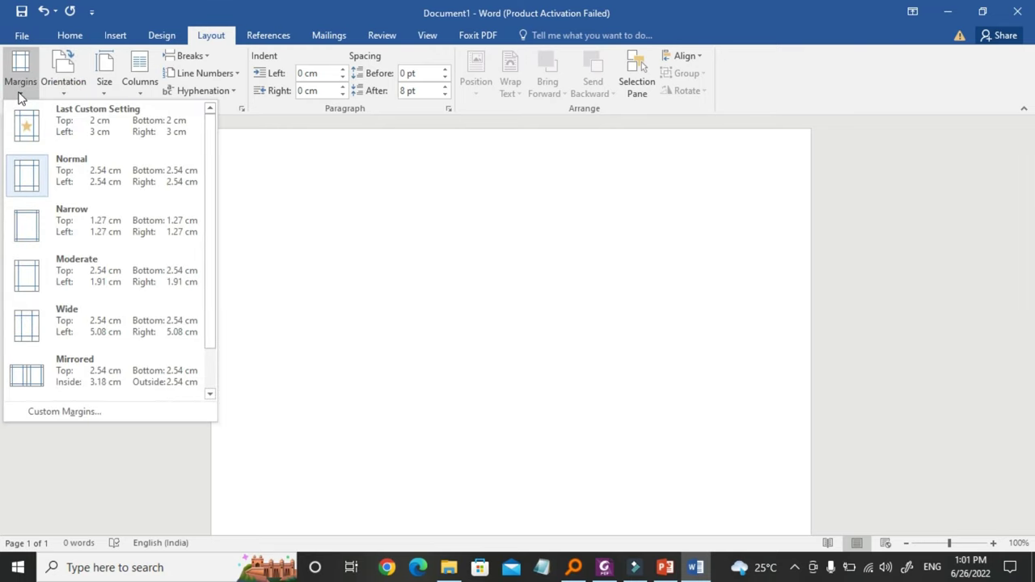
{"action": "left_click", "coordinate": [89, 183]}
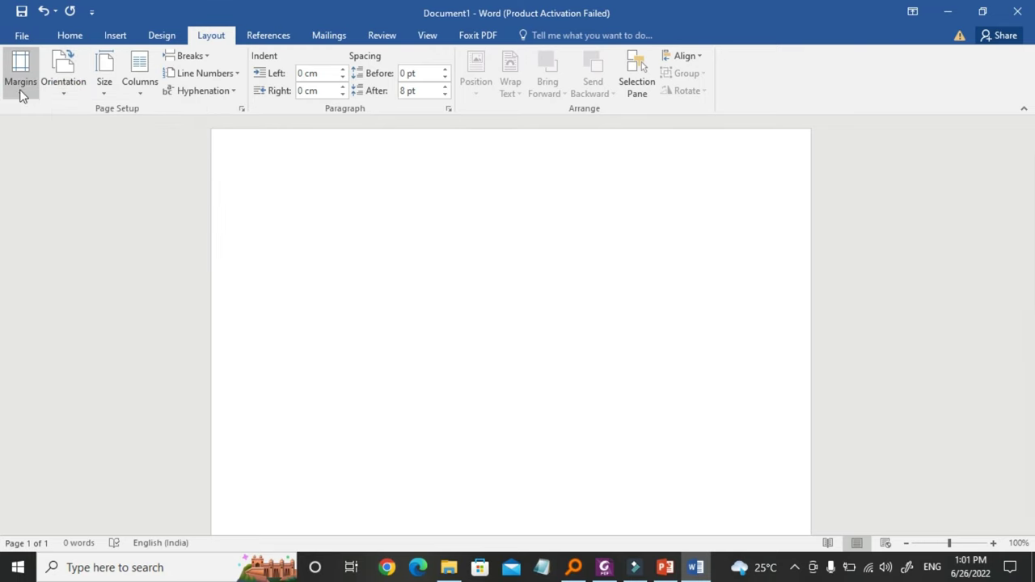
{"action": "left_click", "coordinate": [21, 90]}
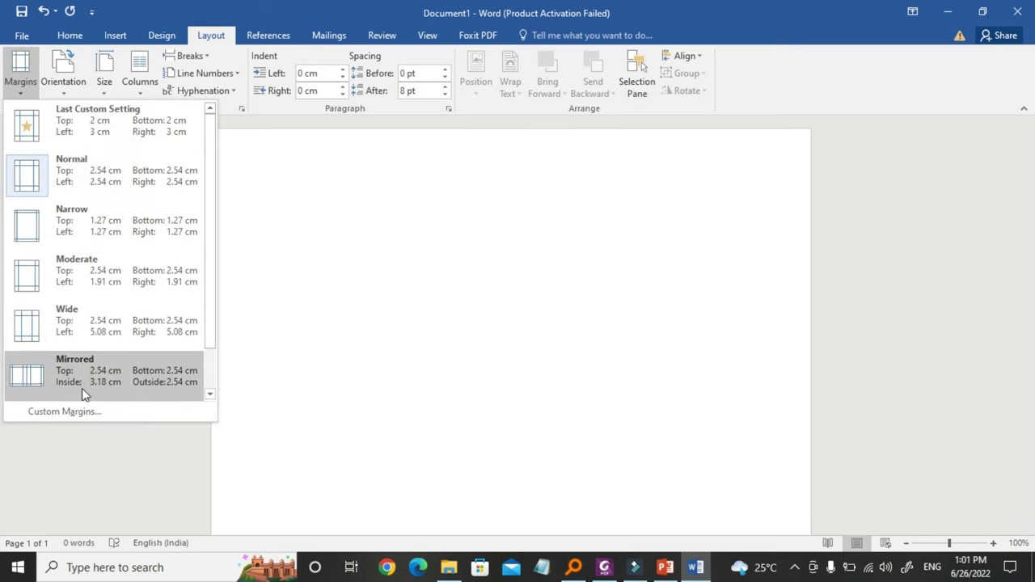
{"action": "left_click", "coordinate": [92, 413]}
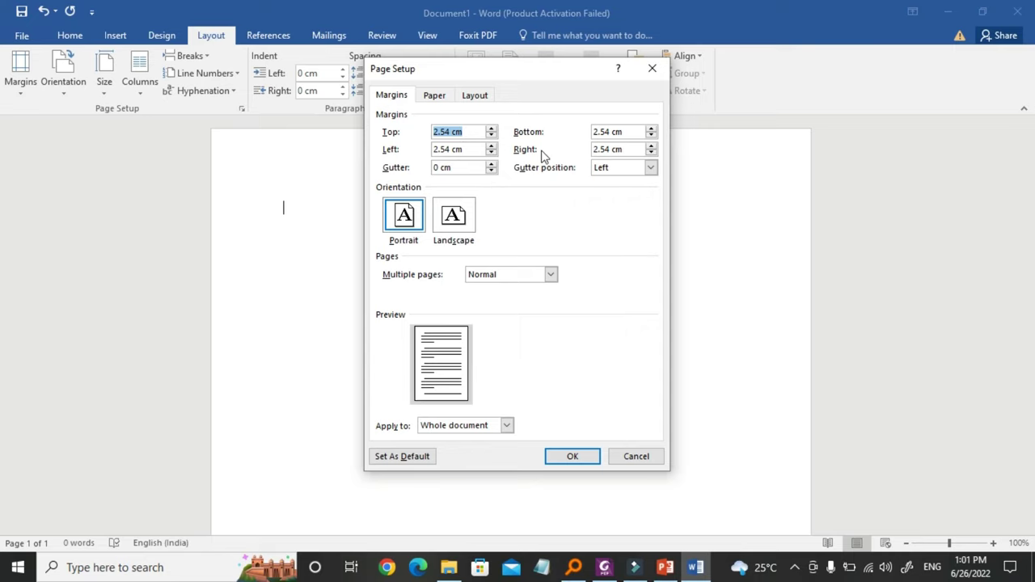
{"action": "left_click", "coordinate": [569, 457]}
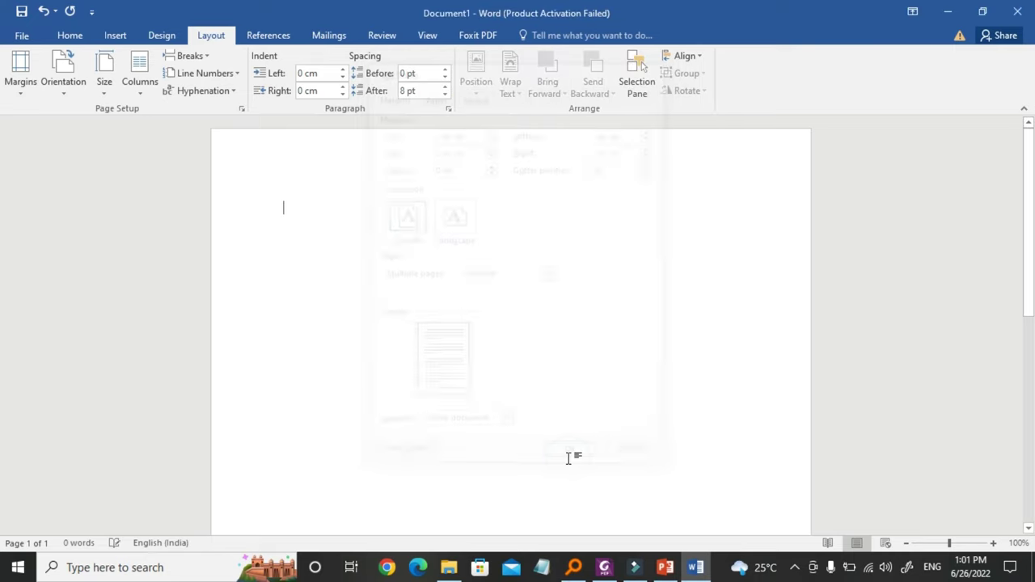
{"action": "left_click", "coordinate": [482, 297]}
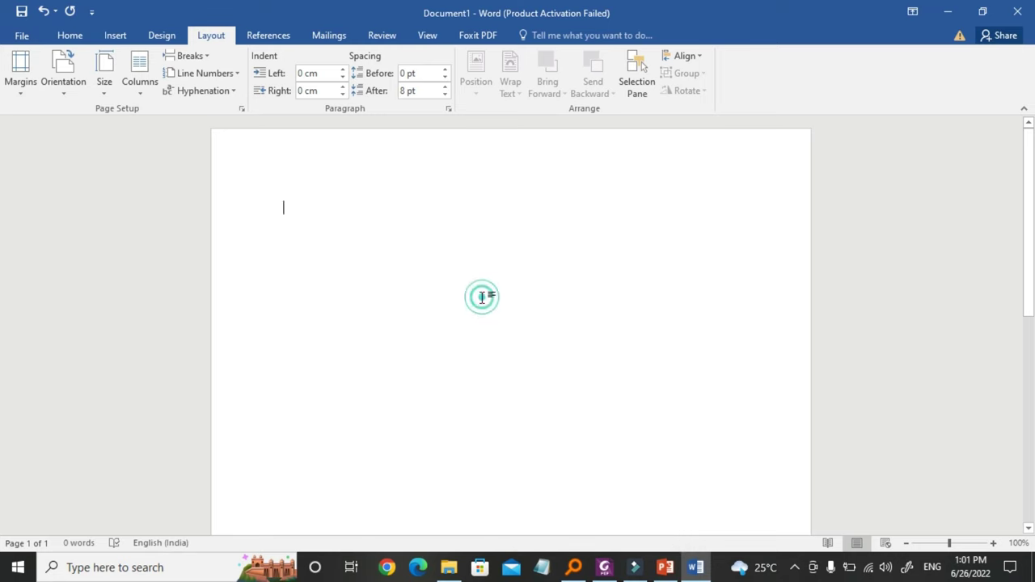
{"action": "left_click", "coordinate": [70, 36]}
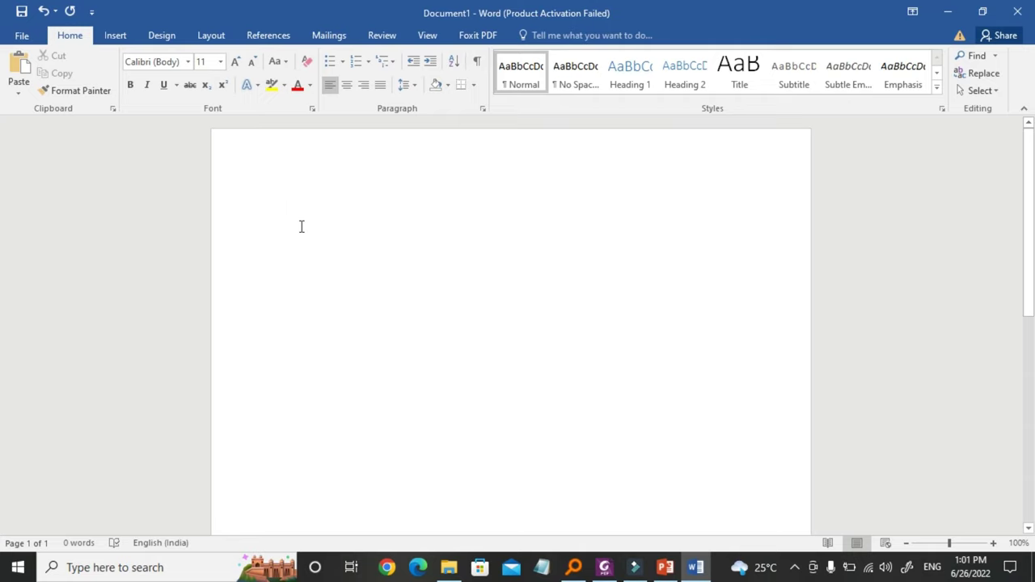
- Type the all-caps title ending in CURRENT AFFAIRS and select the whole line
{"action": "type", "text": "SWA"}
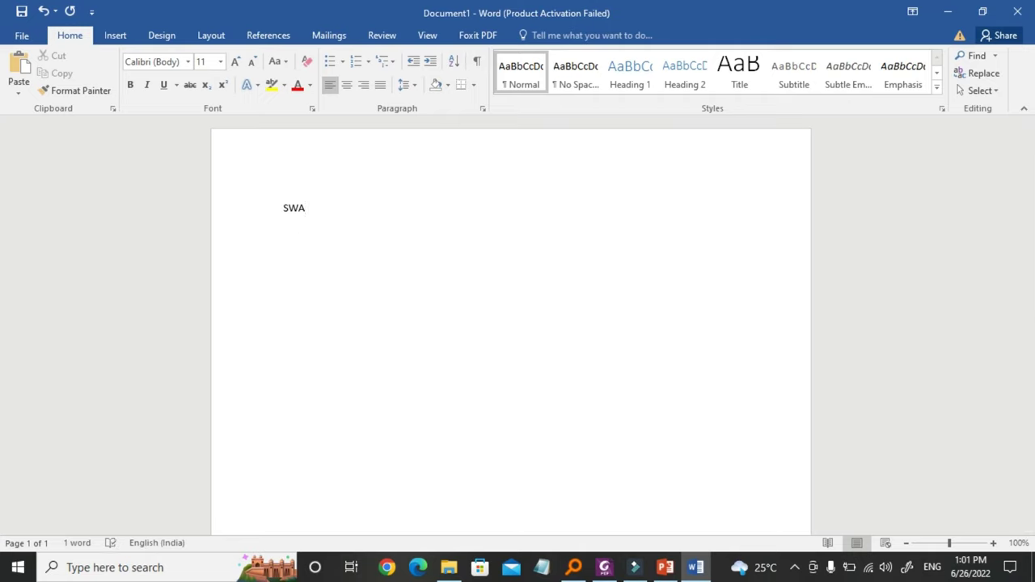
{"action": "type", "text": "PNIL CU"}
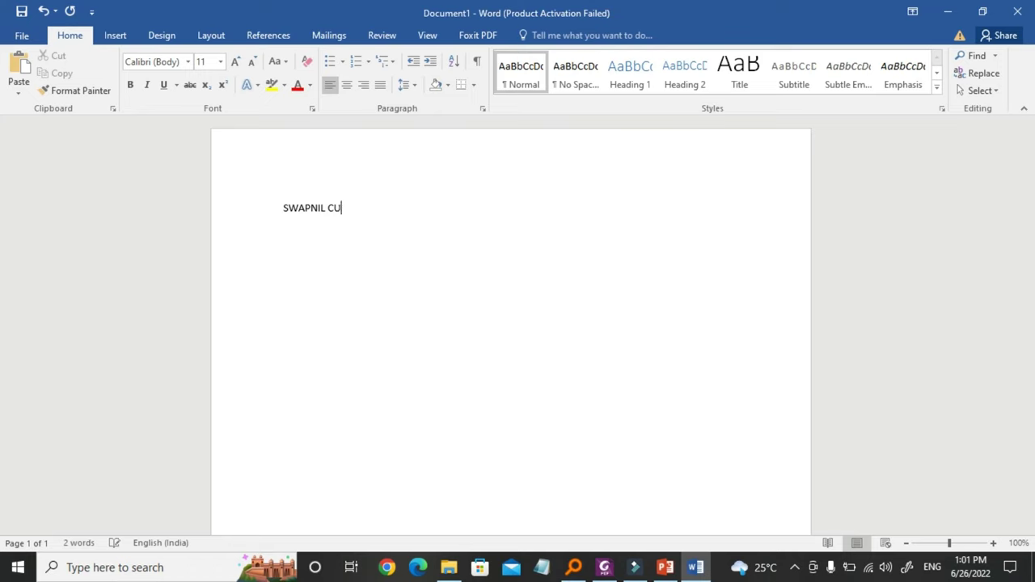
{"action": "type", "text": "RRENT AFFAIRS"}
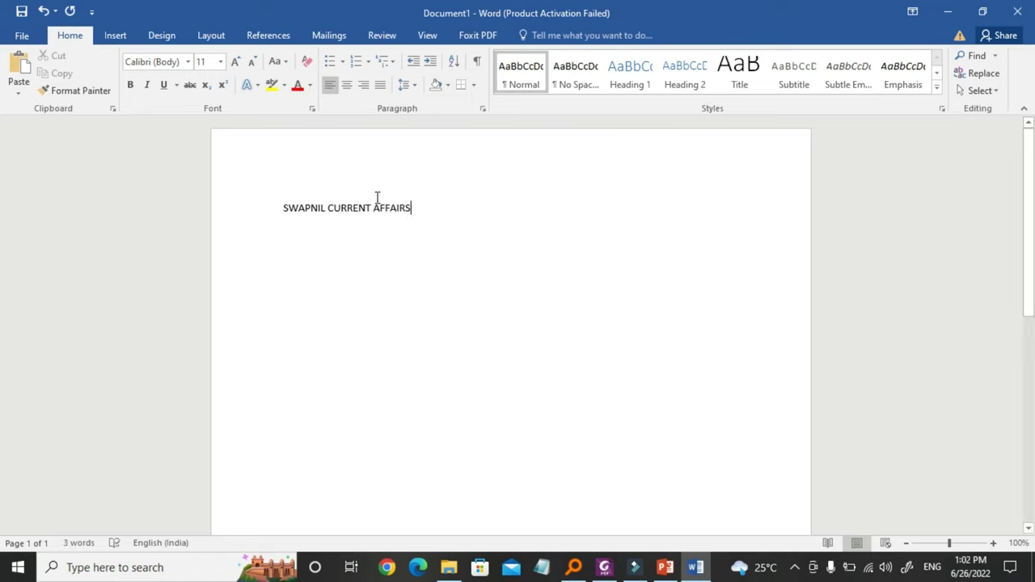
{"action": "left_click", "coordinate": [417, 210]}
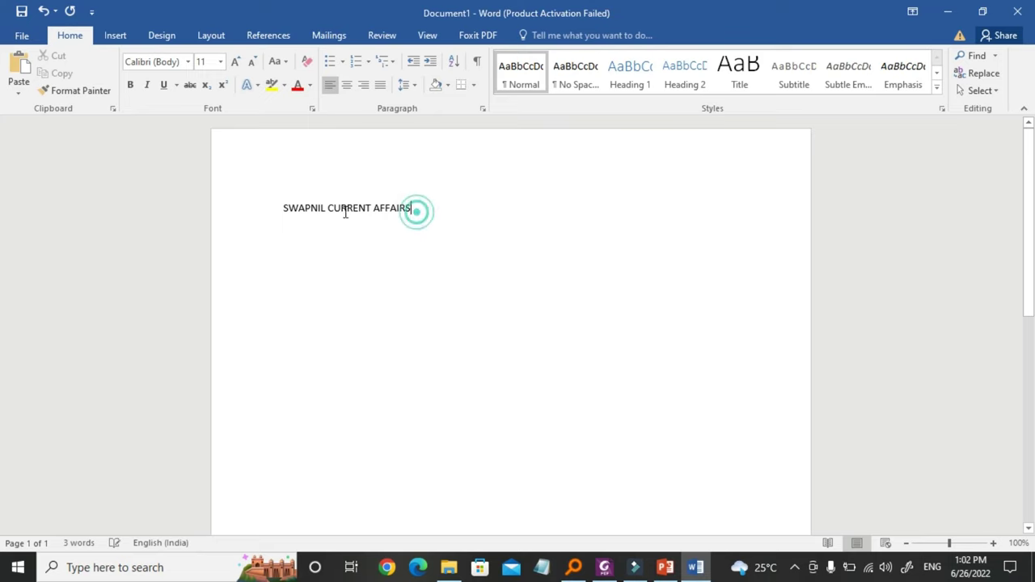
{"action": "left_click", "coordinate": [280, 208]}
{"action": "left_click_drag", "start_coordinate": [280, 208], "coordinate": [409, 210]}
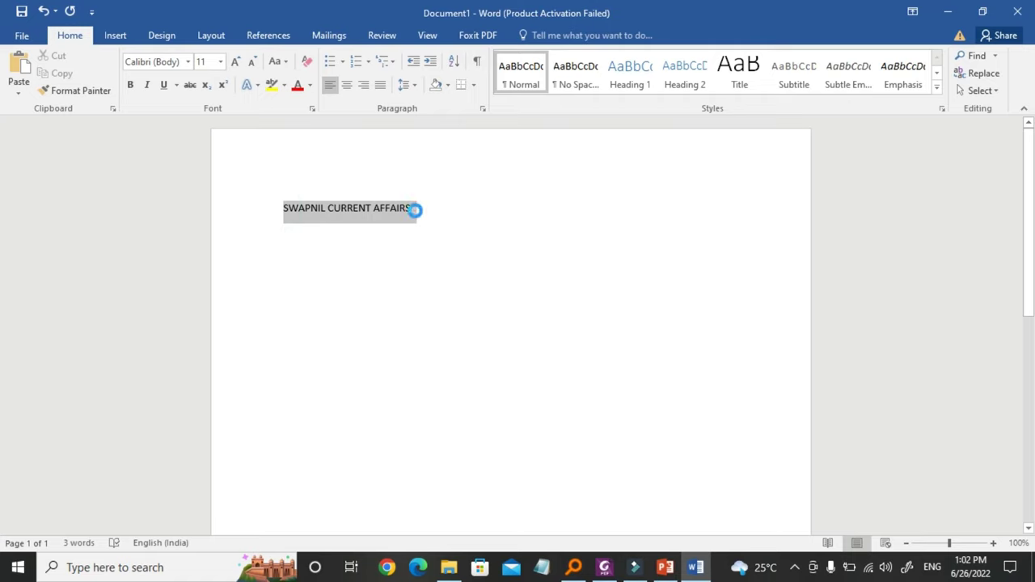
- Center the title and make it bold, italic and underlined
{"action": "left_click", "coordinate": [346, 85]}
{"action": "left_click", "coordinate": [364, 86]}
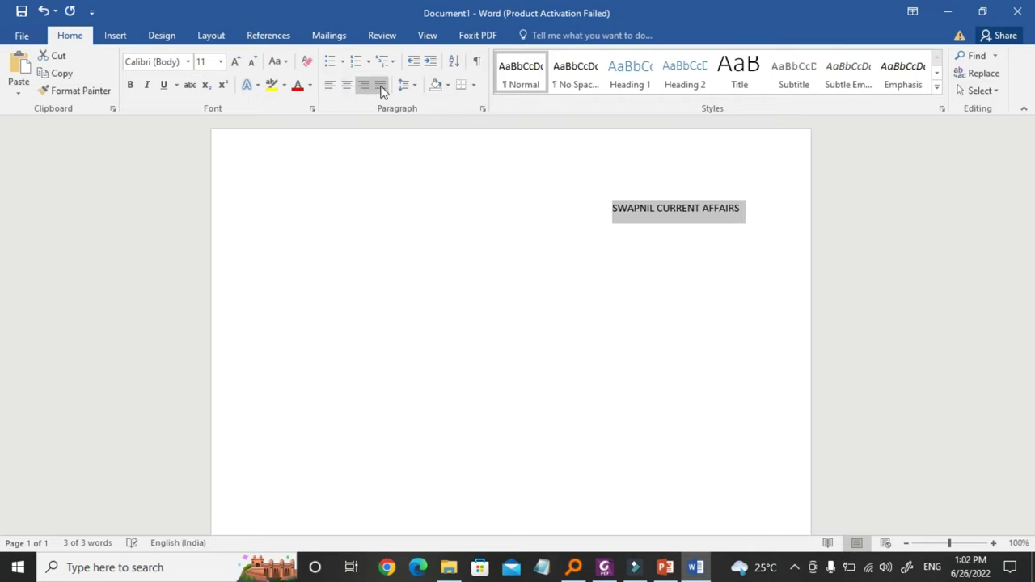
{"action": "left_click", "coordinate": [380, 86]}
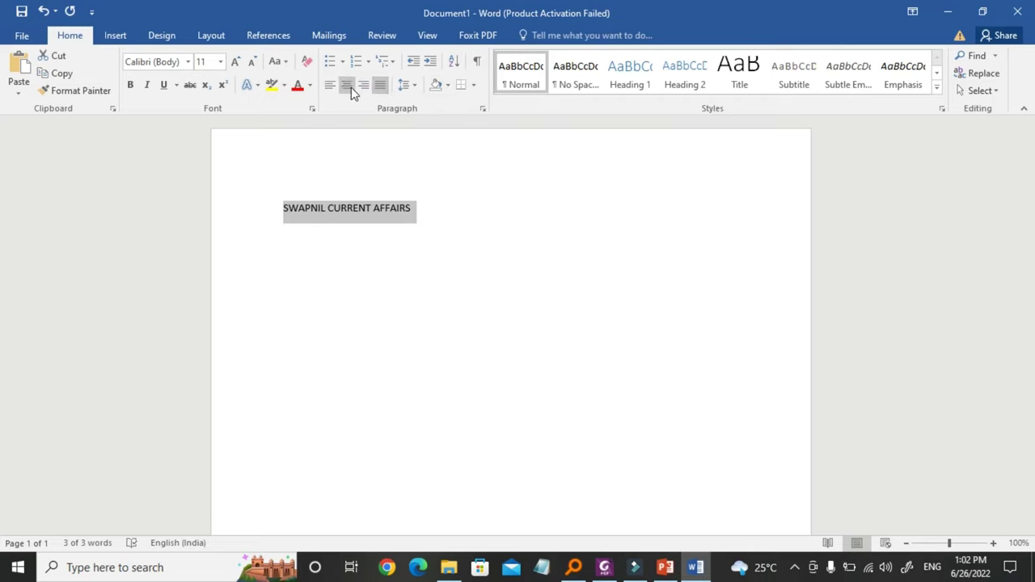
{"action": "left_click", "coordinate": [346, 86]}
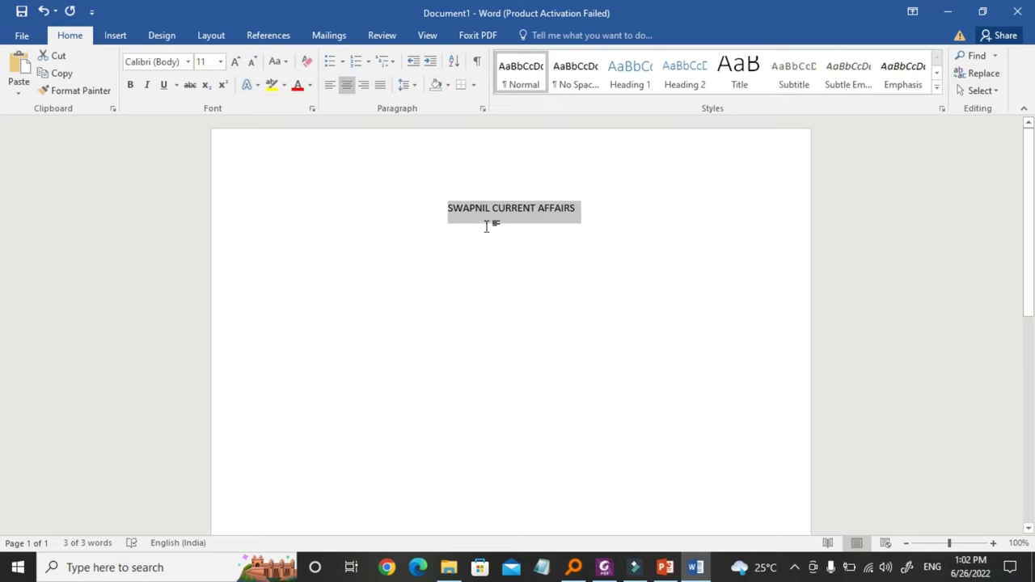
{"action": "left_click", "coordinate": [129, 86]}
{"action": "left_click", "coordinate": [147, 87]}
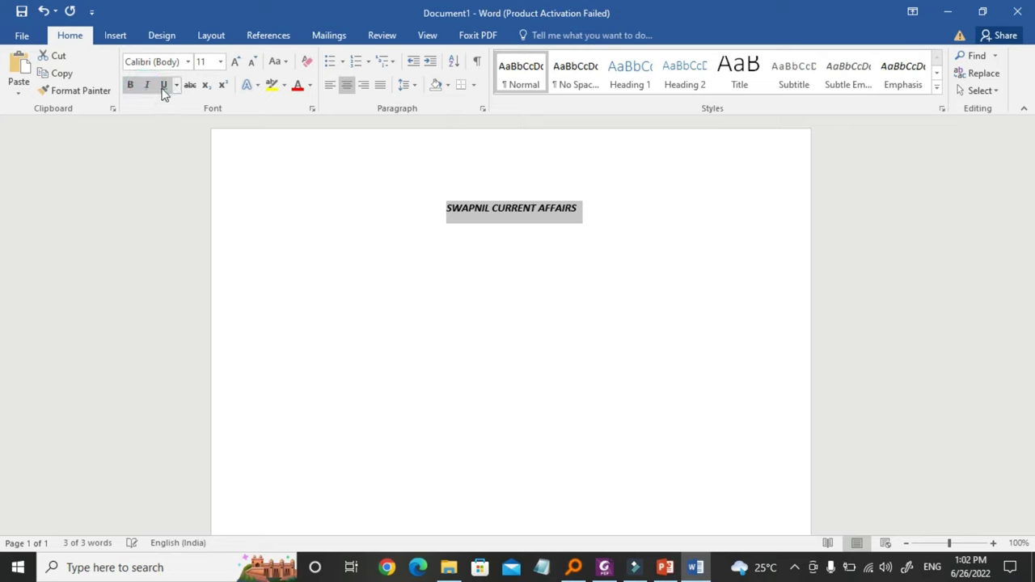
{"action": "left_click", "coordinate": [165, 90]}
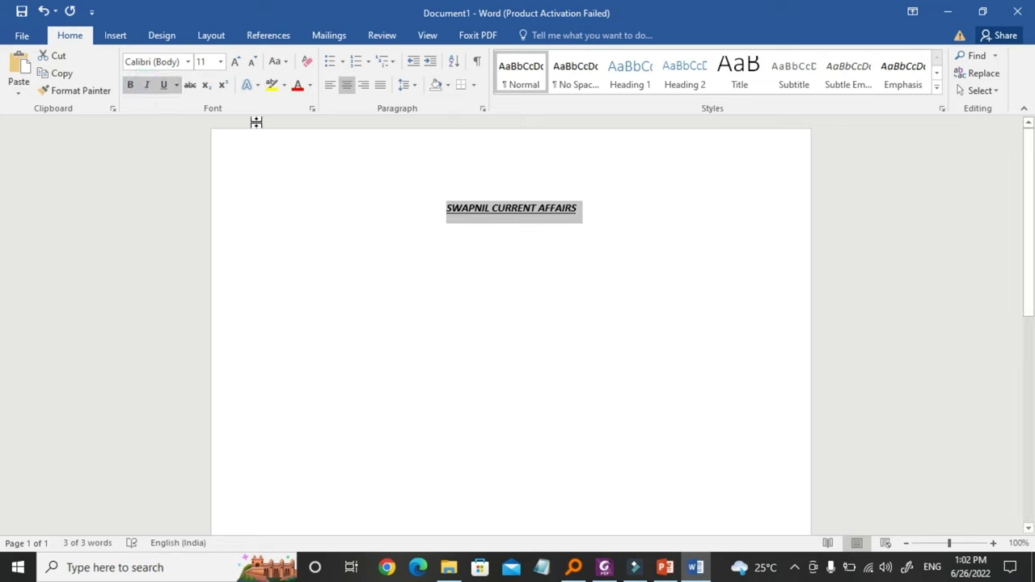
- Set the title to 24 pt Arial Black
{"action": "left_click", "coordinate": [221, 64]}
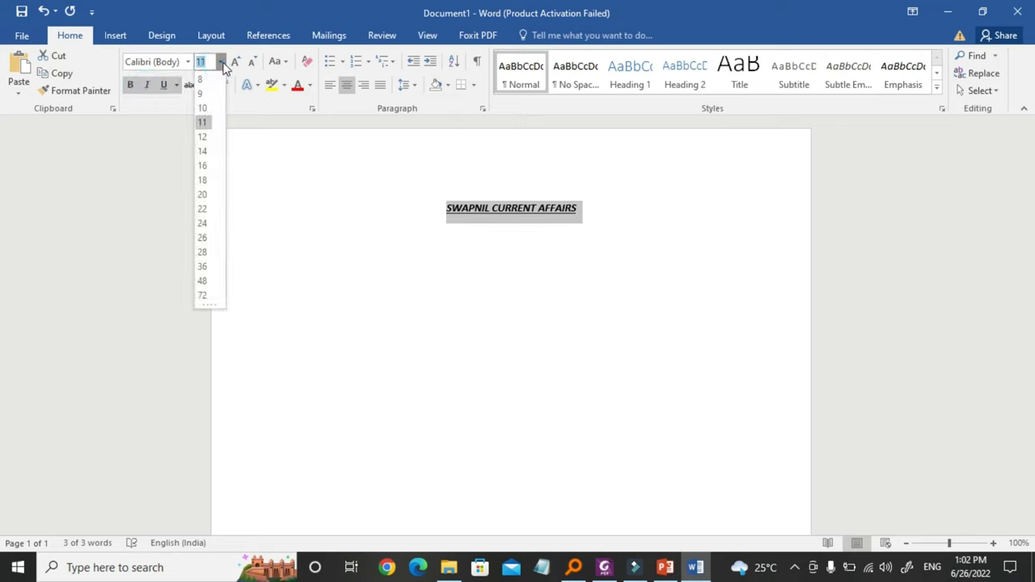
{"action": "left_click", "coordinate": [202, 223]}
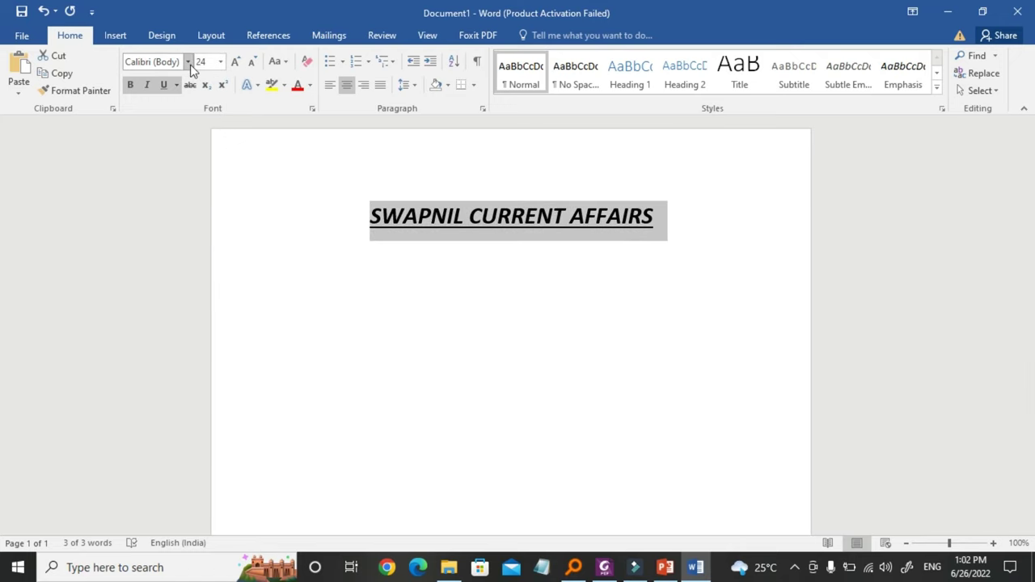
{"action": "left_click", "coordinate": [188, 62]}
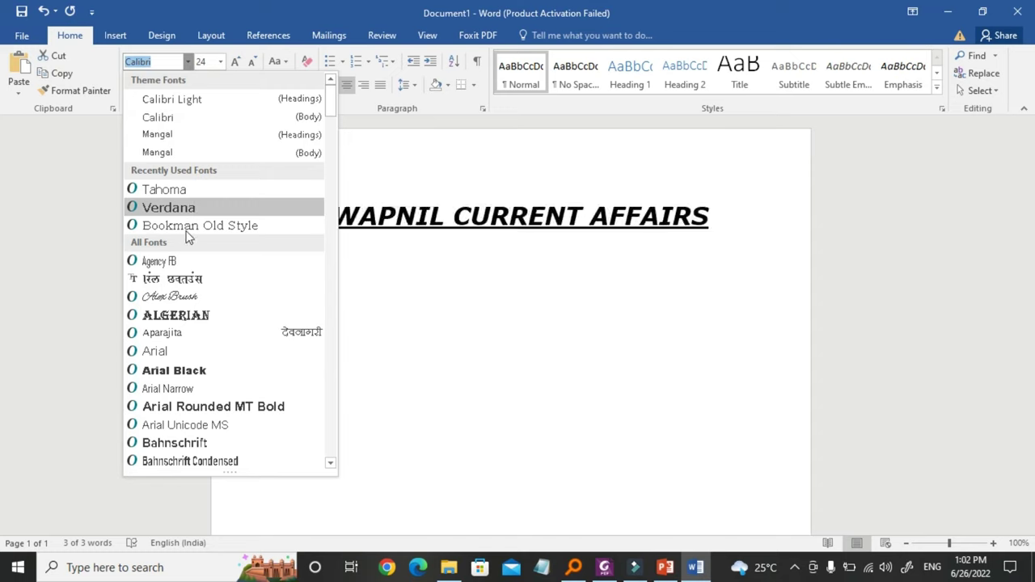
{"action": "left_click", "coordinate": [189, 371]}
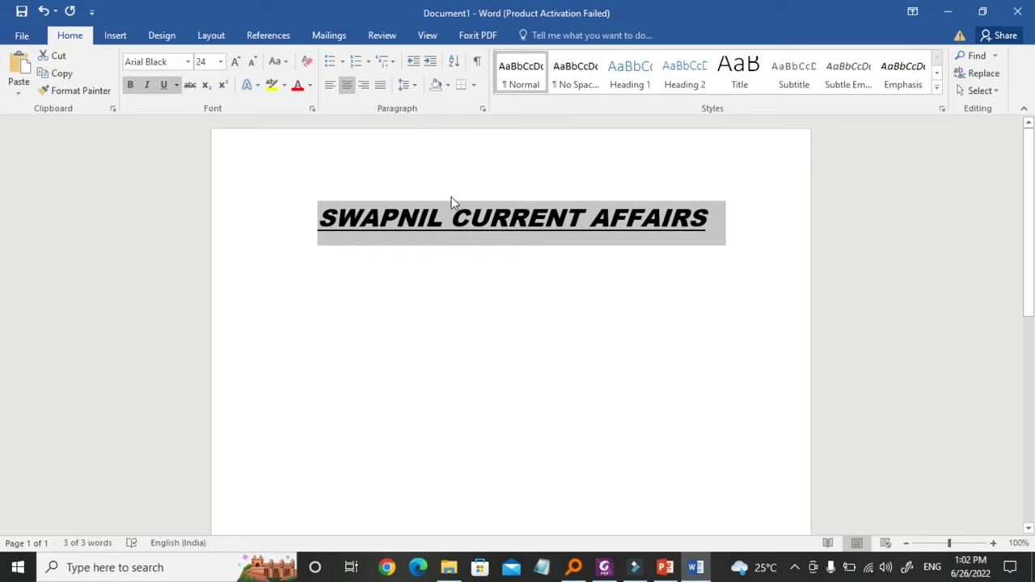
- Highlight the title in yellow after briefly trying blue, then exit highlighter mode
{"action": "left_click", "coordinate": [272, 86]}
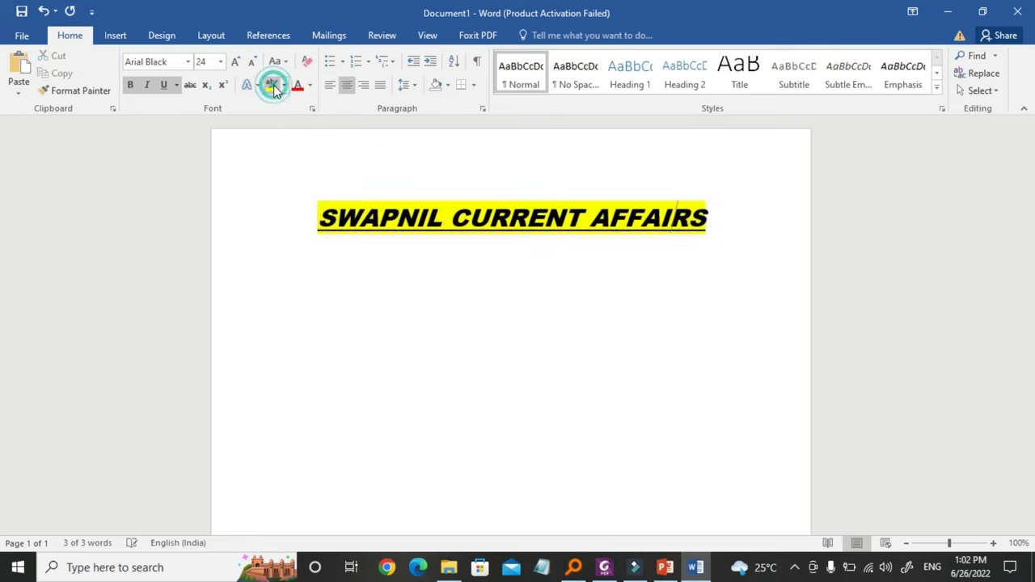
{"action": "left_click", "coordinate": [284, 86]}
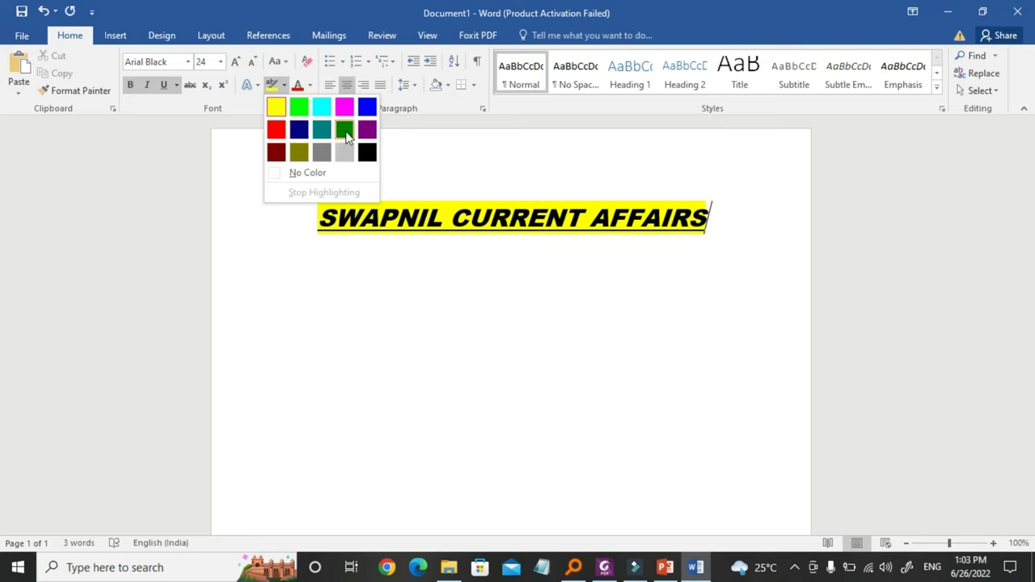
{"action": "left_click", "coordinate": [366, 106]}
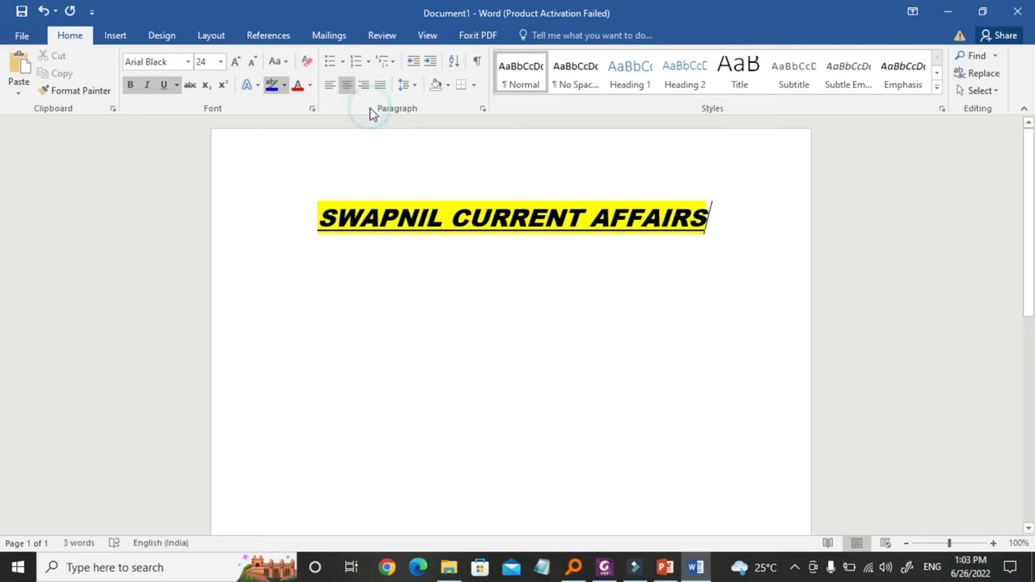
{"action": "left_click_drag", "start_coordinate": [316, 218], "coordinate": [712, 203]}
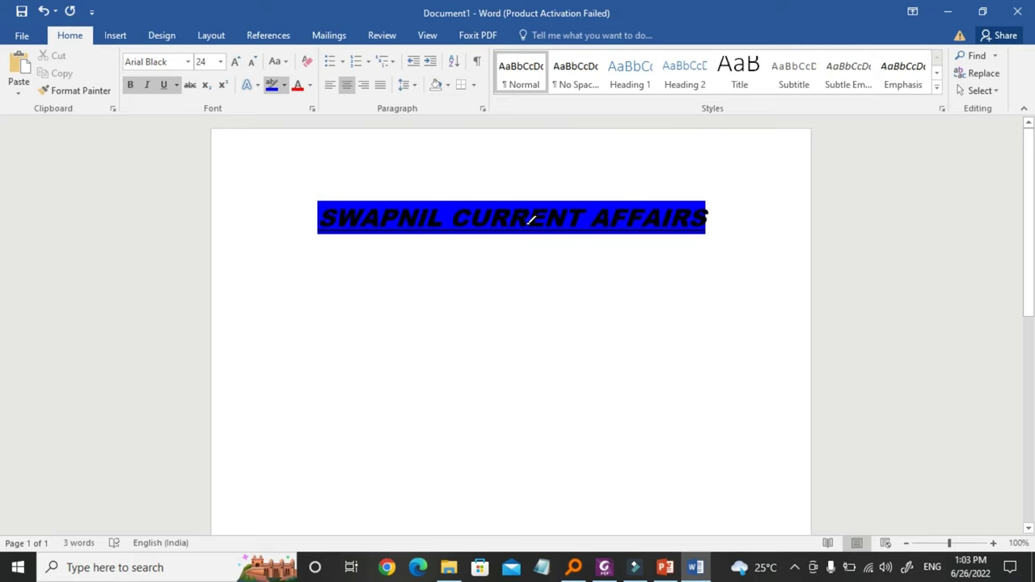
{"action": "left_click_drag", "start_coordinate": [322, 219], "coordinate": [710, 218]}
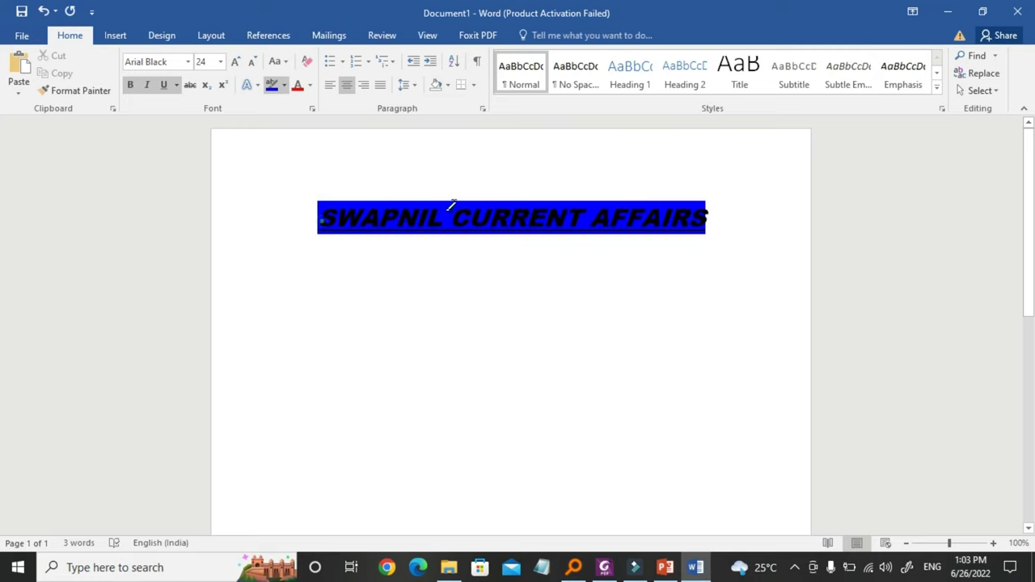
{"action": "left_click", "coordinate": [285, 86]}
{"action": "left_click", "coordinate": [275, 105]}
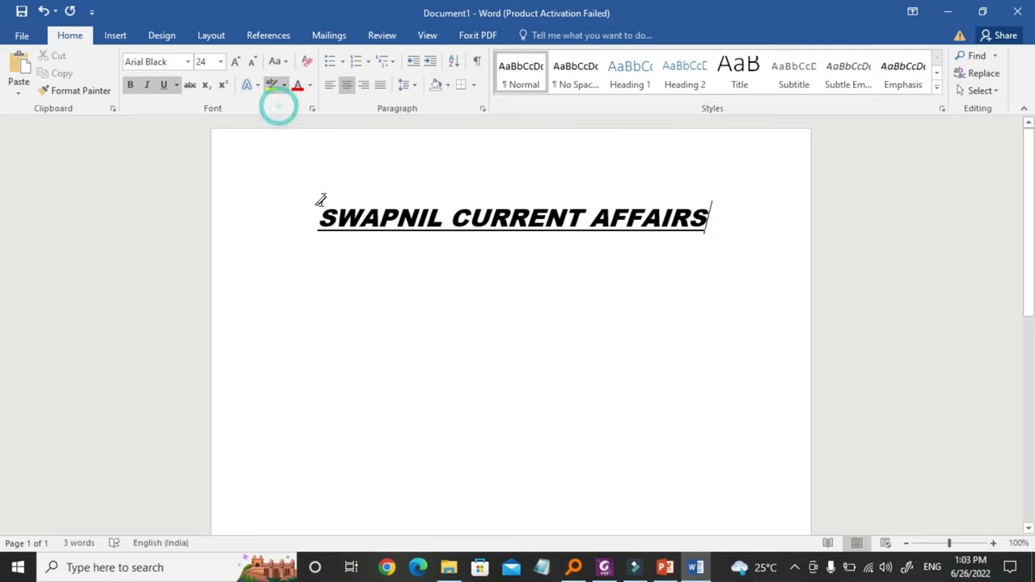
{"action": "left_click_drag", "start_coordinate": [318, 220], "coordinate": [730, 215]}
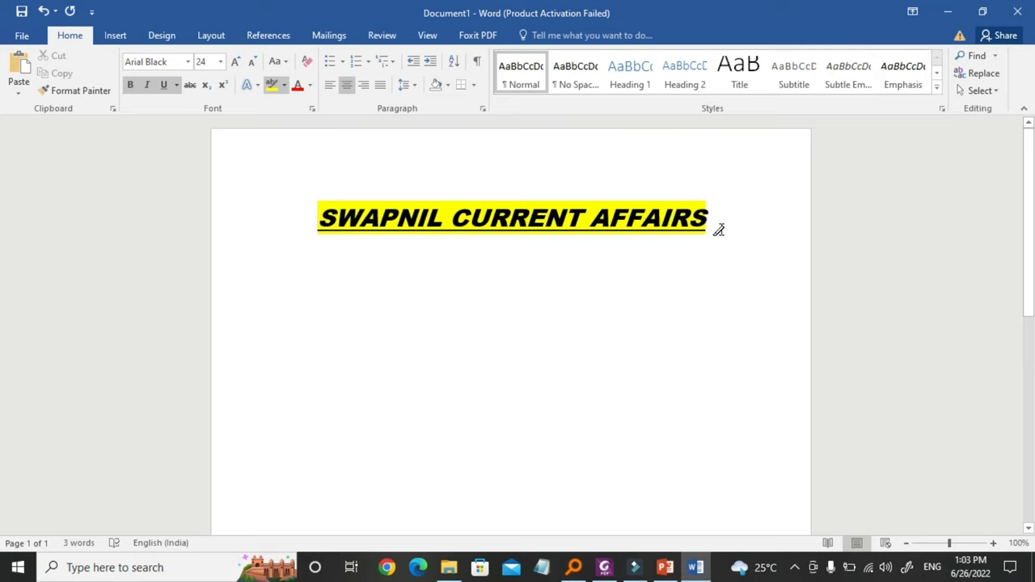
{"action": "key", "text": "Escape"}
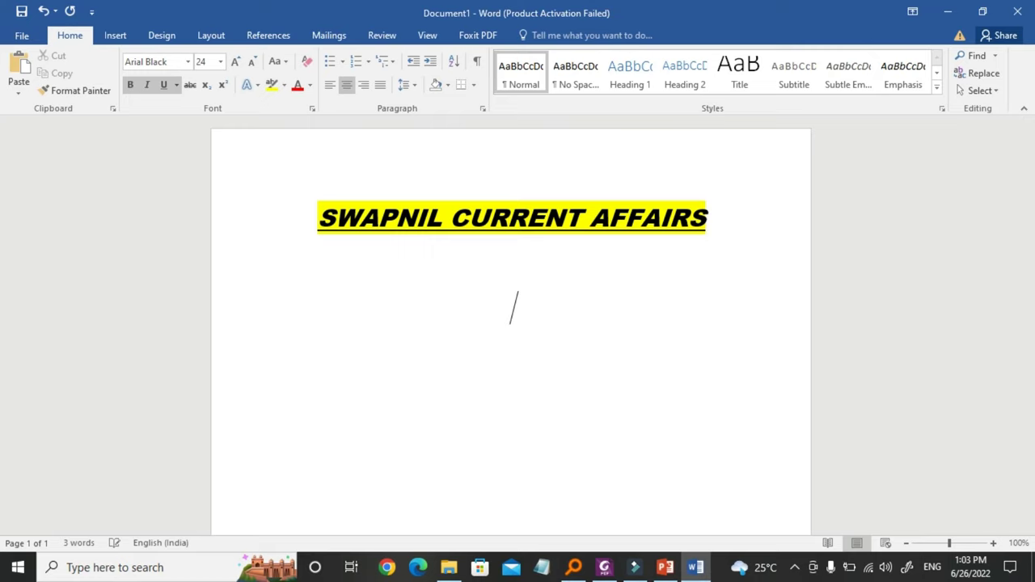
- Left-align the new line and turn off bold, italic and underline
{"action": "left_click", "coordinate": [330, 85]}
{"action": "left_click", "coordinate": [164, 84]}
{"action": "left_click", "coordinate": [147, 85]}
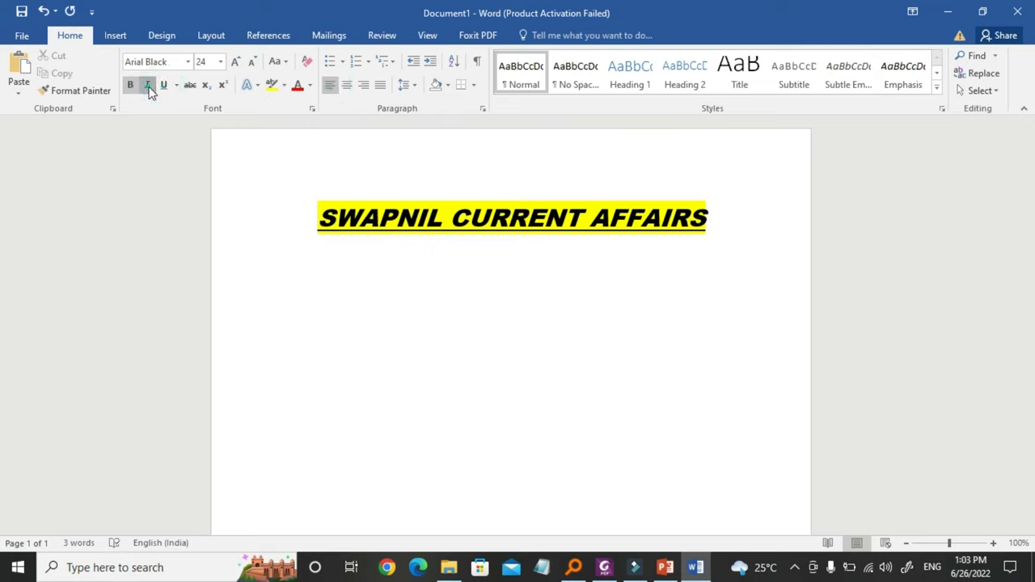
{"action": "left_click", "coordinate": [130, 85]}
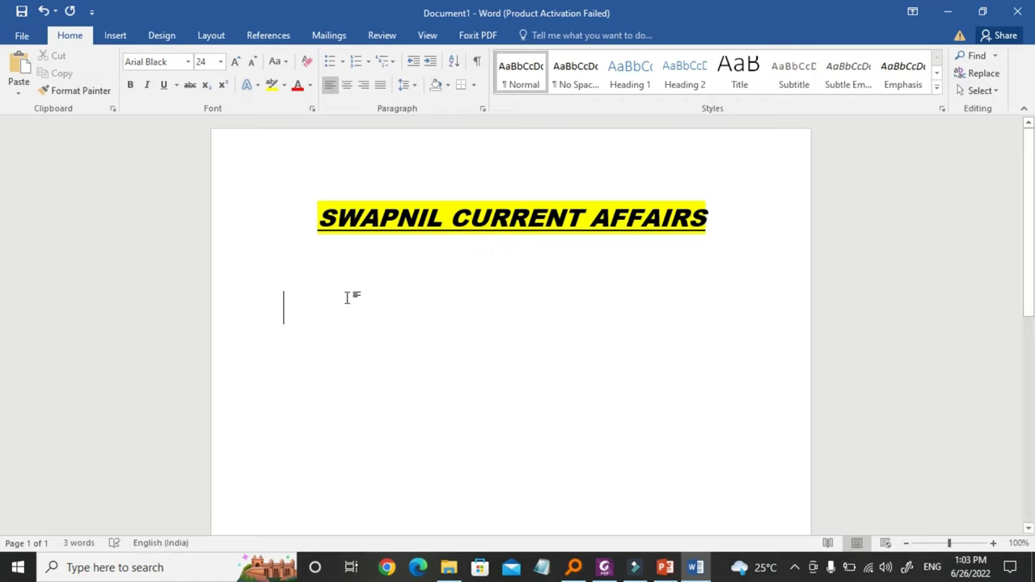
- Insert a Simple Text Box reading 'COMPUTER SKILL TEST' and select its text
{"action": "left_click", "coordinate": [117, 40]}
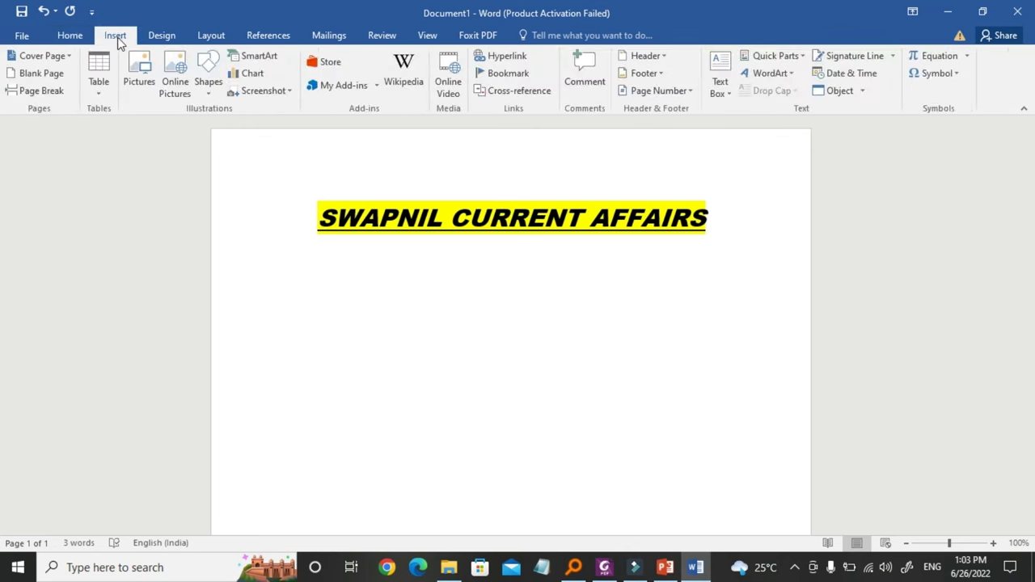
{"action": "left_click", "coordinate": [717, 78]}
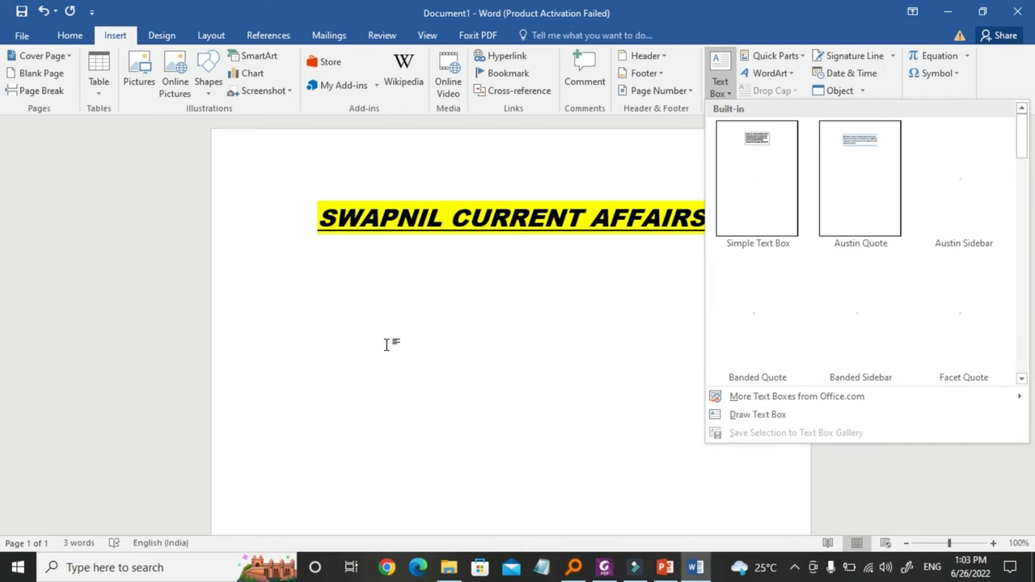
{"action": "left_click", "coordinate": [767, 195]}
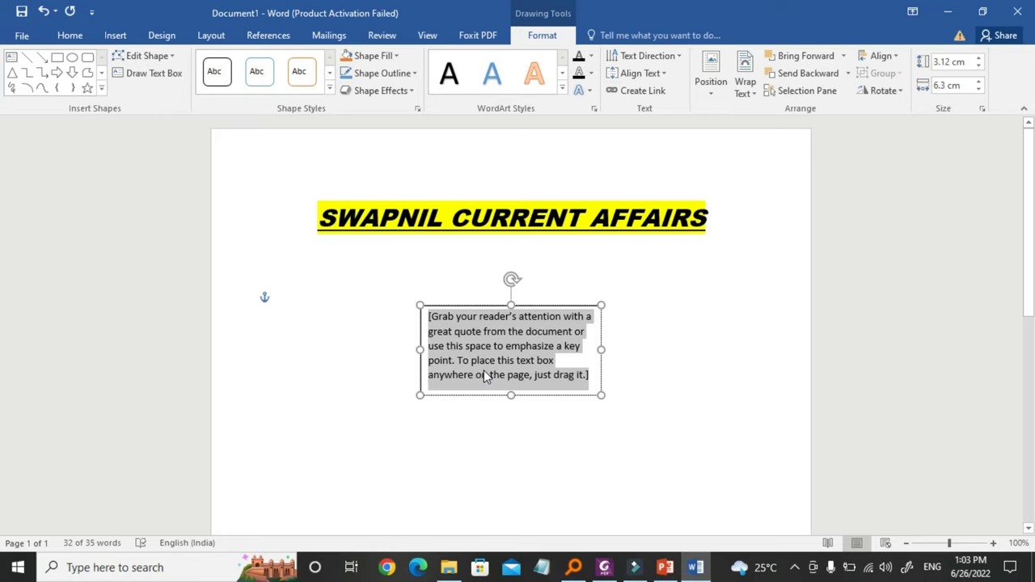
{"action": "type", "text": "COMPUTER SKILL TEST"}
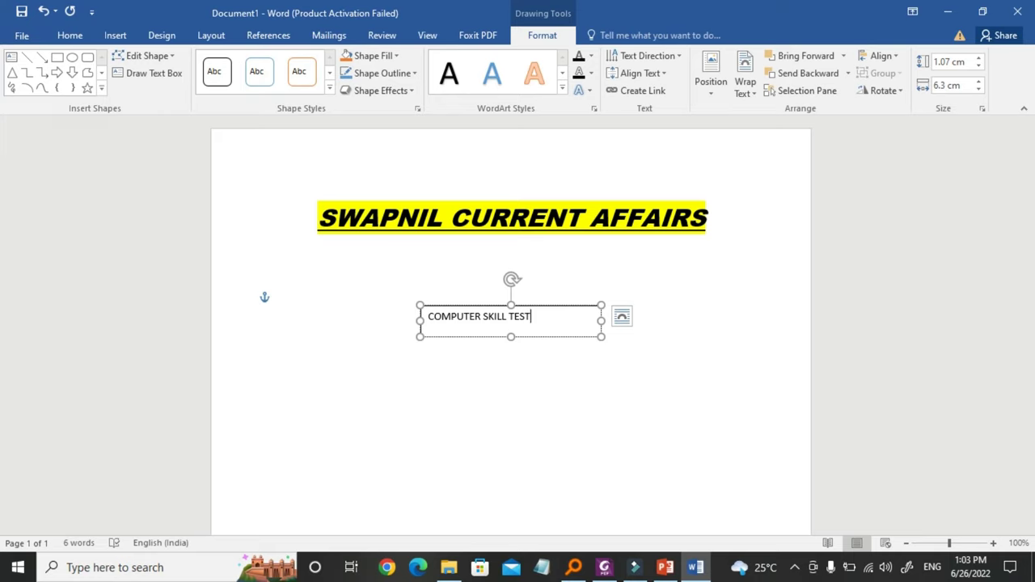
{"action": "key", "text": "ctrl+a"}
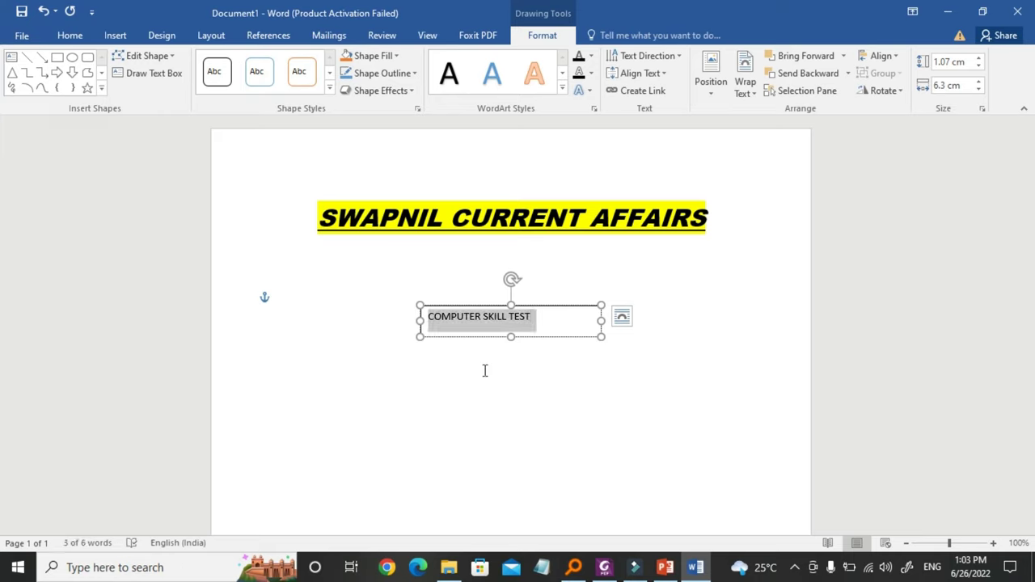
- Make the box text centred, bold, 18 pt Arial Black
{"action": "left_click", "coordinate": [71, 35]}
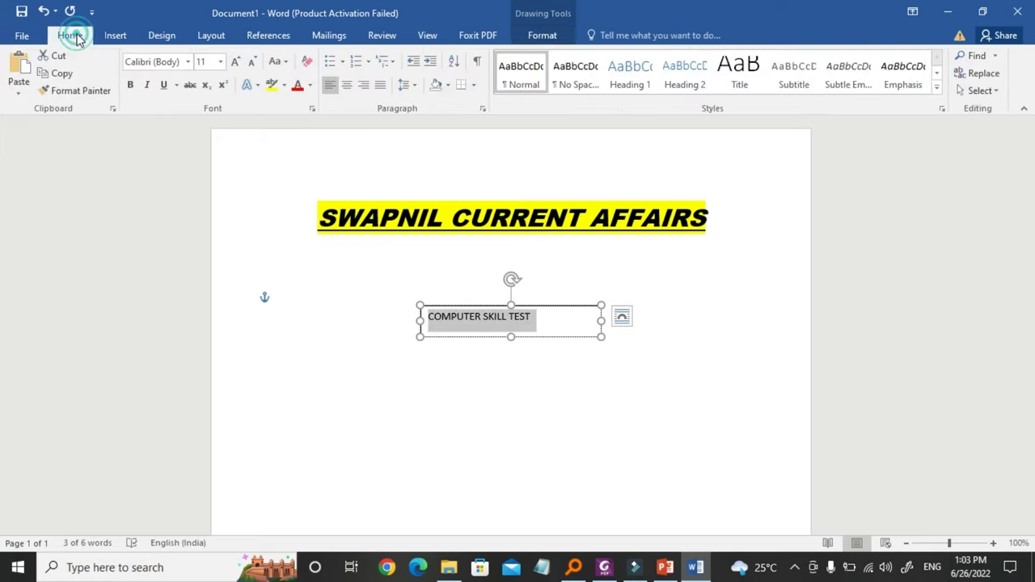
{"action": "left_click", "coordinate": [346, 85]}
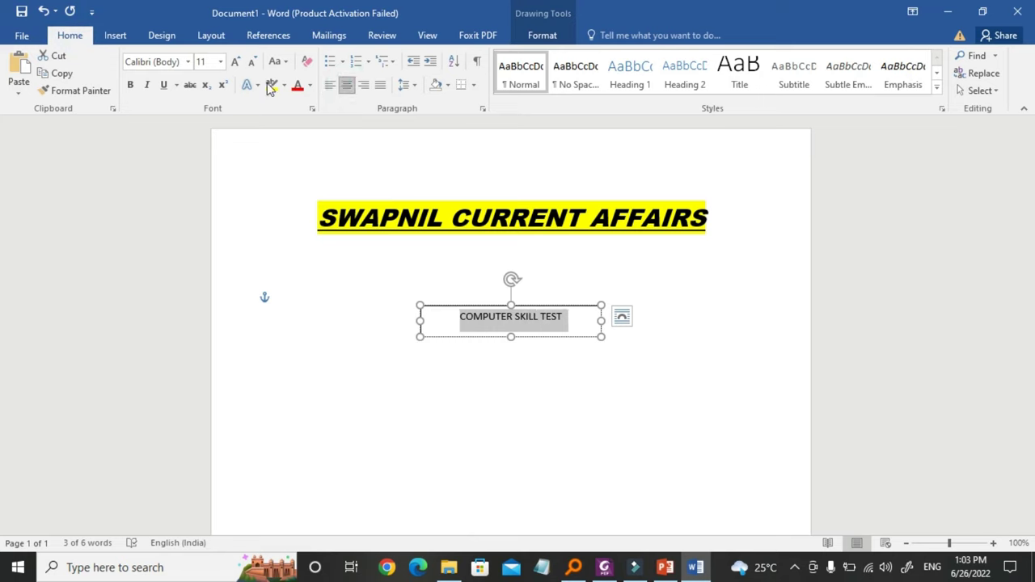
{"action": "left_click", "coordinate": [131, 85]}
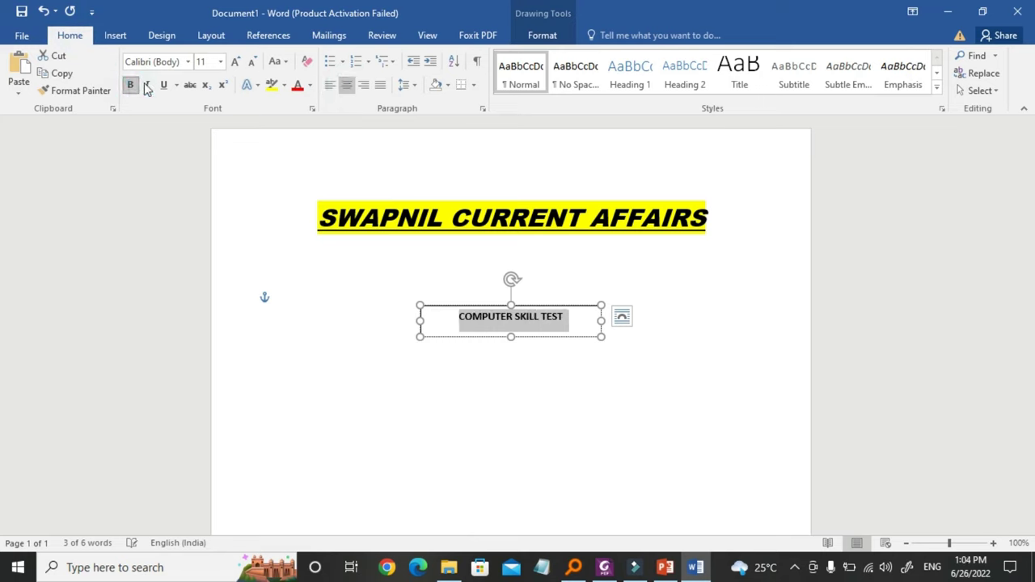
{"action": "left_click", "coordinate": [221, 62]}
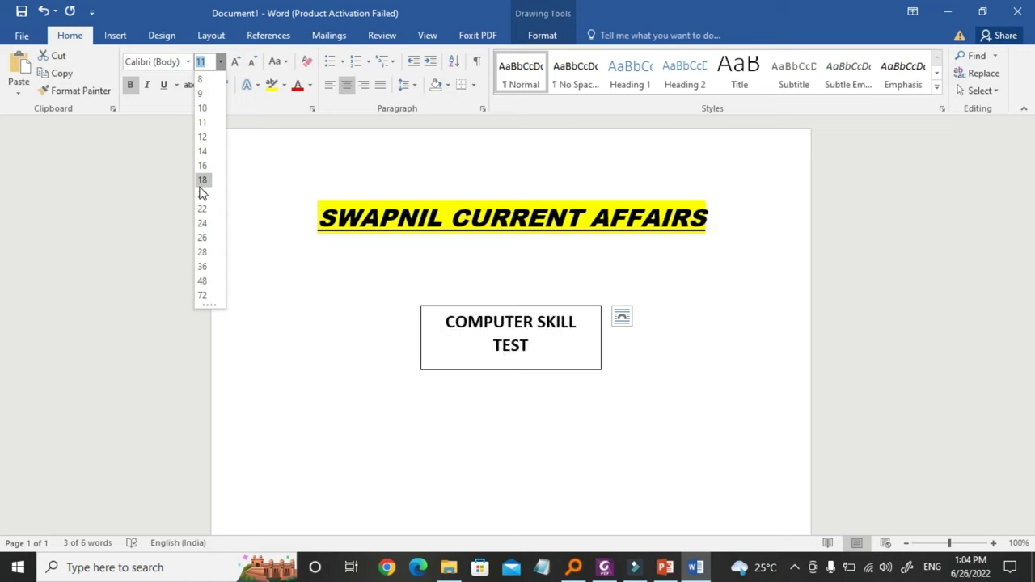
{"action": "left_click", "coordinate": [200, 184]}
{"action": "left_click", "coordinate": [191, 63]}
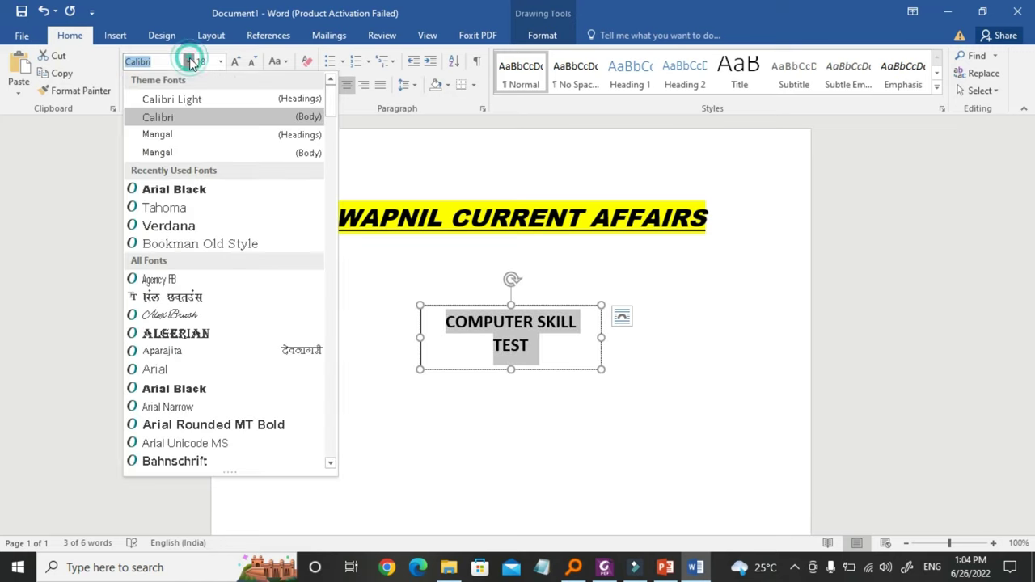
{"action": "left_click", "coordinate": [180, 194]}
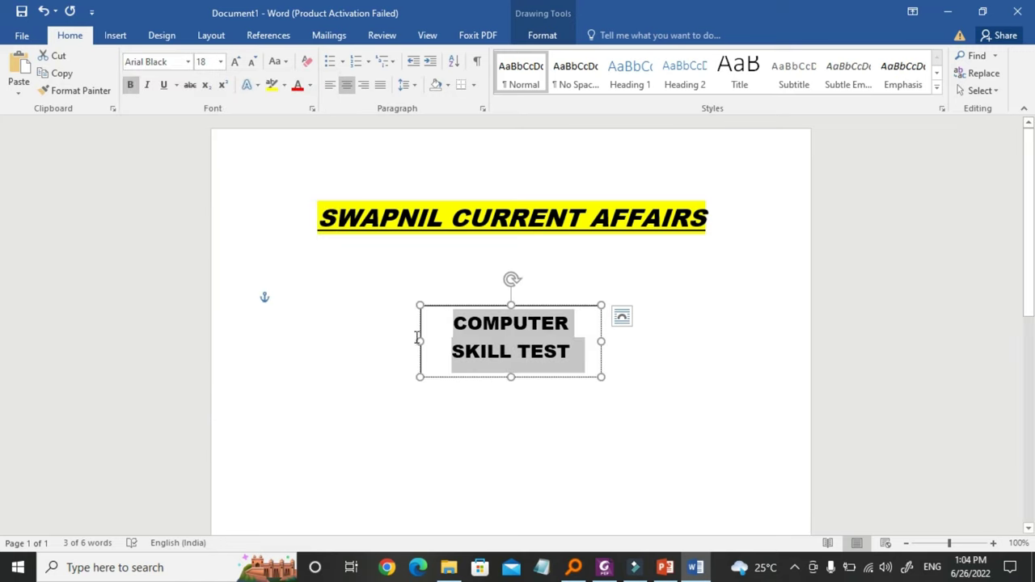
- Widen the text box on both sides so the text fits one line
{"action": "left_click_drag", "start_coordinate": [423, 340], "coordinate": [281, 331]}
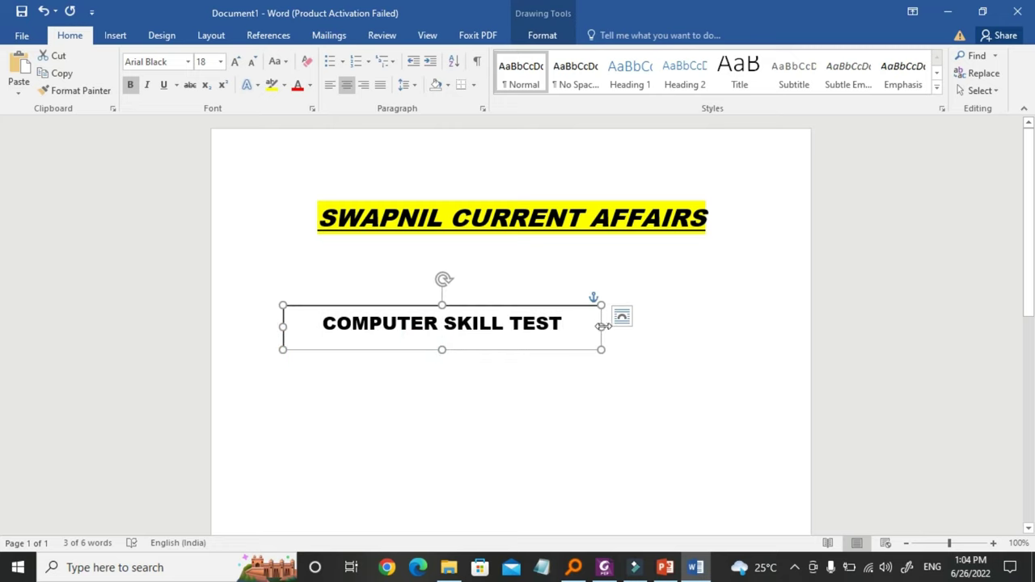
{"action": "left_click_drag", "start_coordinate": [602, 326], "coordinate": [749, 326]}
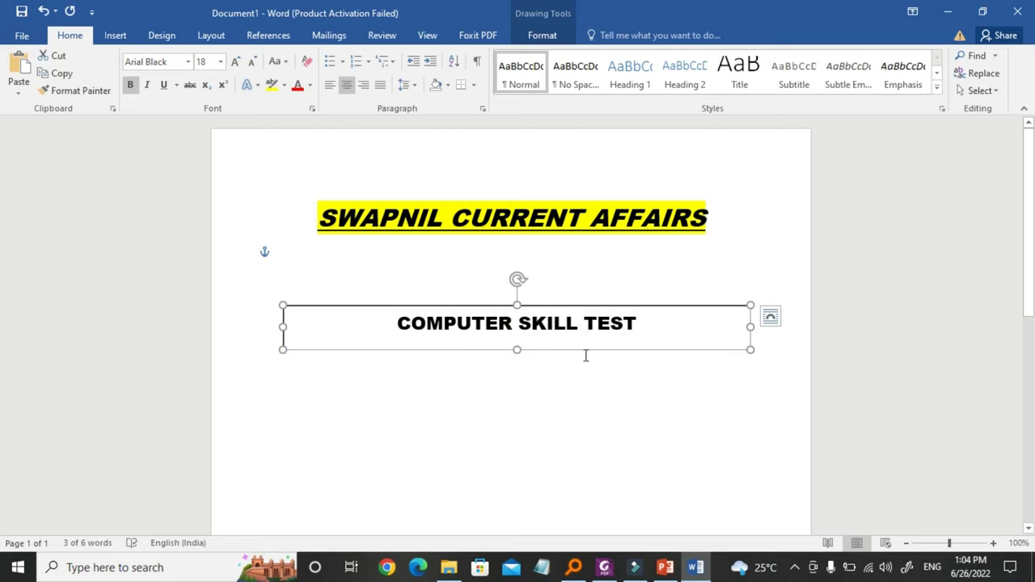
{"action": "left_click_drag", "start_coordinate": [586, 350], "coordinate": [591, 345]}
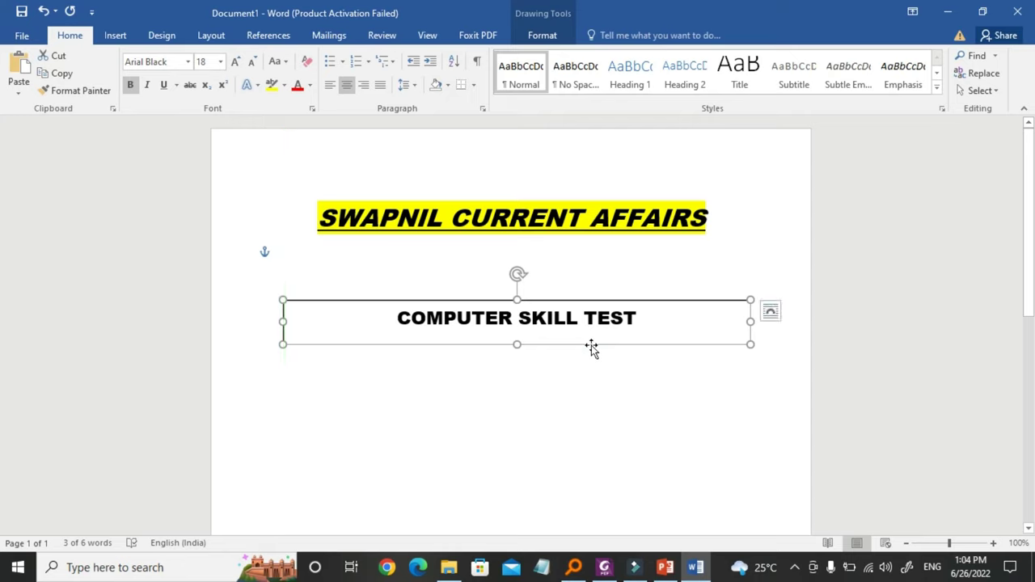
- Give the text box a black 3 pt outline and shorten it to about 1.3 cm
{"action": "left_click", "coordinate": [553, 37]}
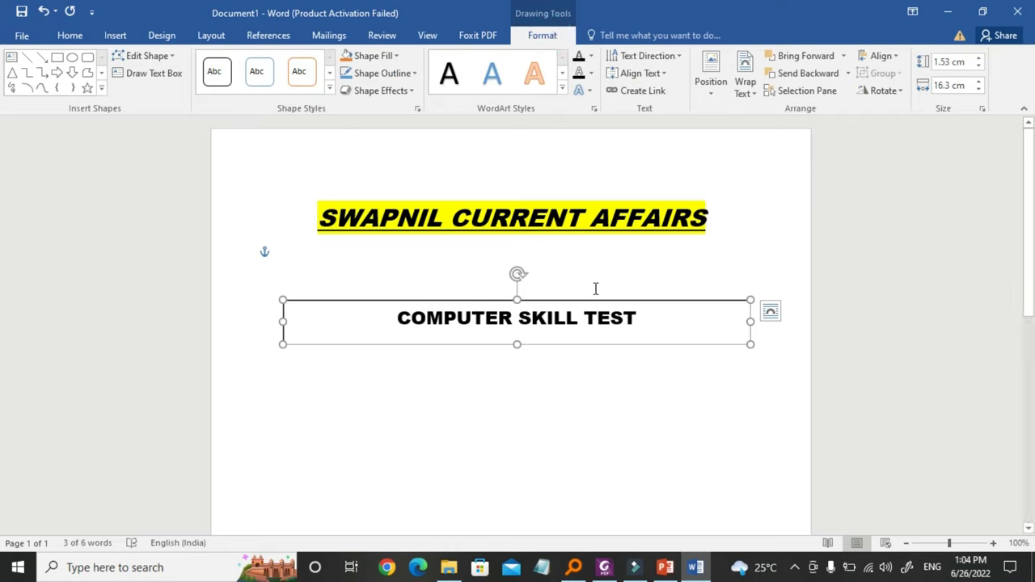
{"action": "left_click", "coordinate": [410, 75]}
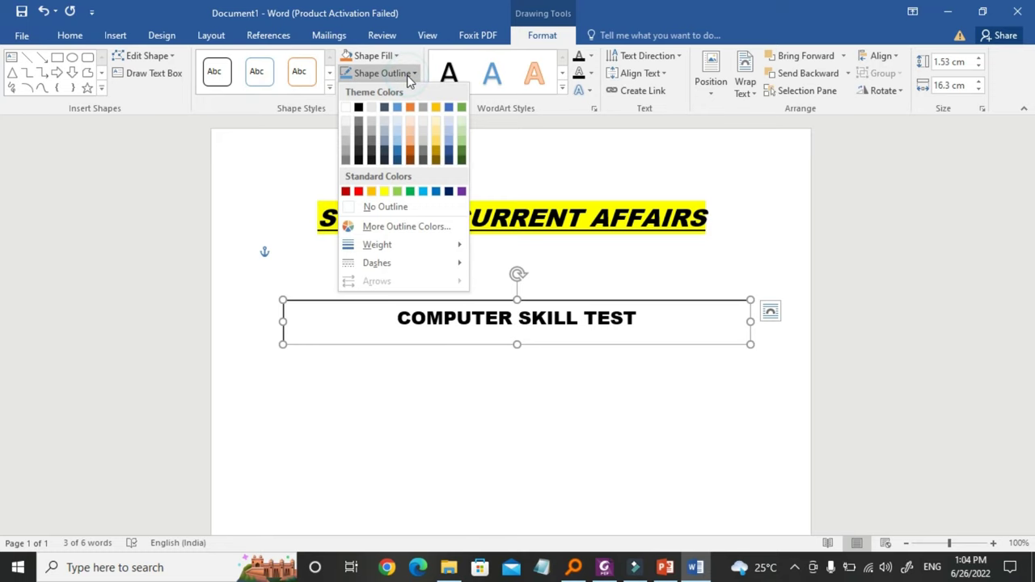
{"action": "left_click", "coordinate": [359, 108]}
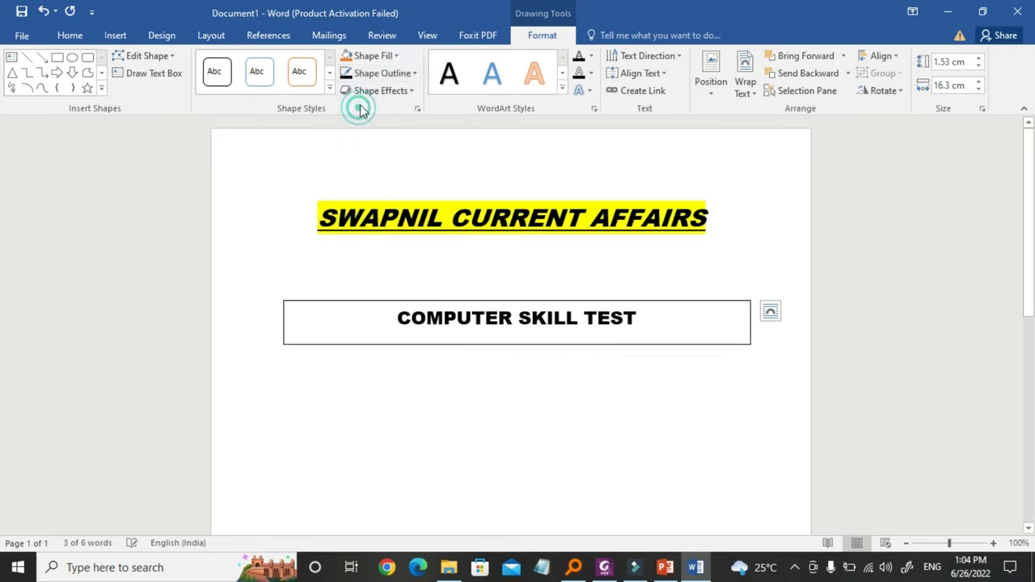
{"action": "left_click", "coordinate": [405, 74]}
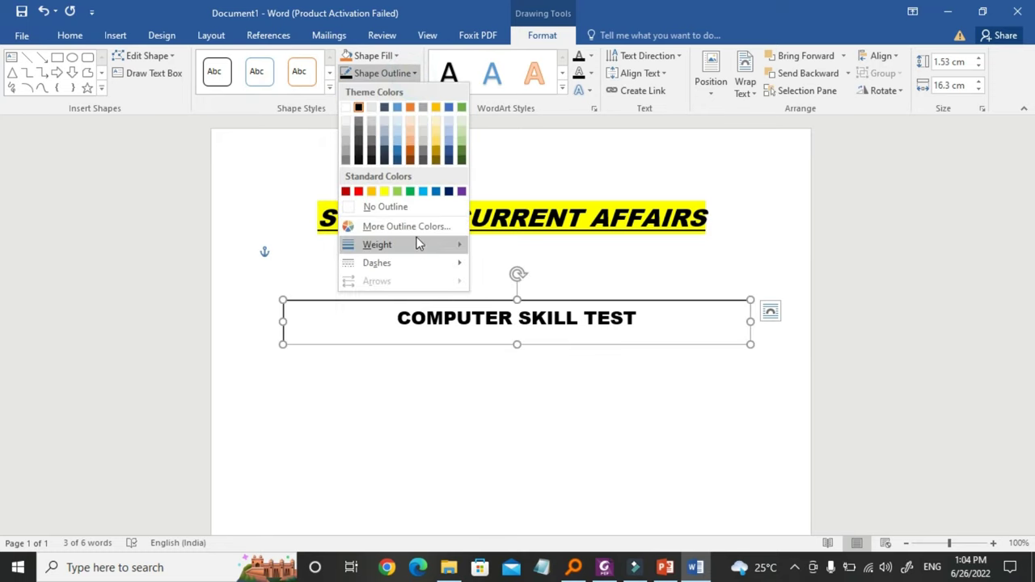
{"action": "mouse_move", "coordinate": [418, 244]}
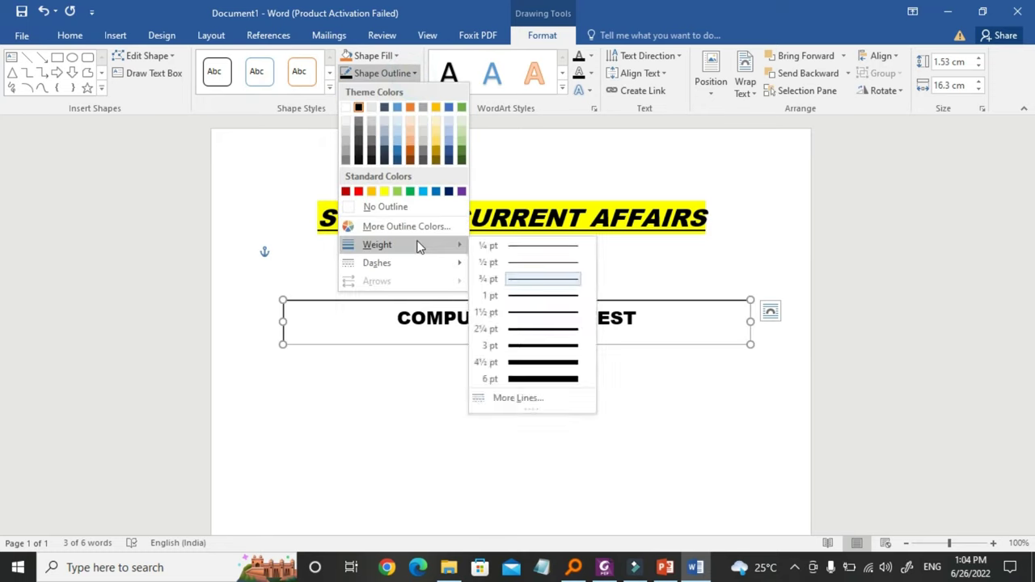
{"action": "left_click", "coordinate": [528, 346]}
{"action": "left_click", "coordinate": [516, 343]}
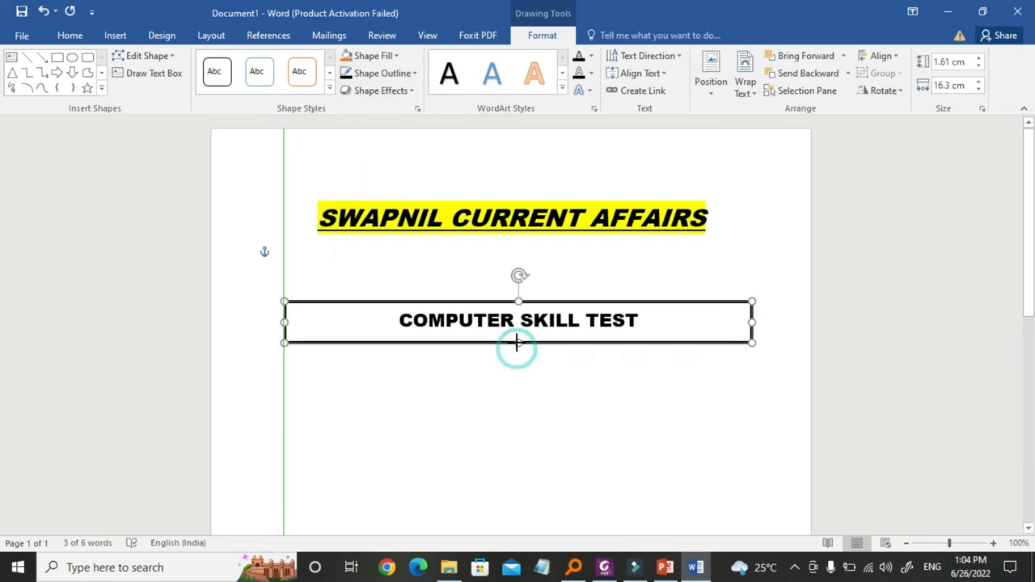
{"action": "left_click_drag", "start_coordinate": [516, 343], "coordinate": [517, 339]}
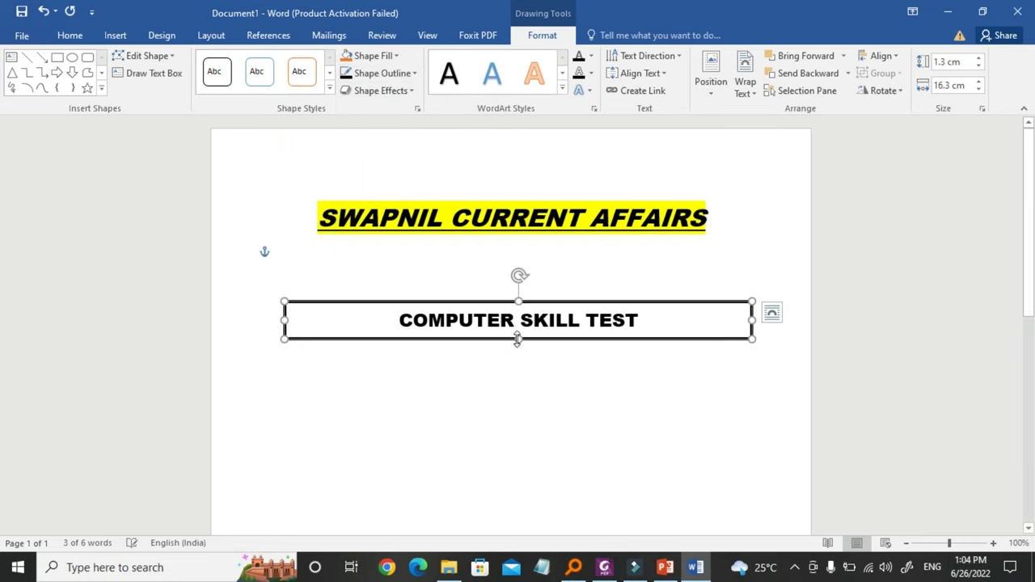
- Fill the box green, turn its text white, and start a new line below
{"action": "left_click", "coordinate": [396, 55]}
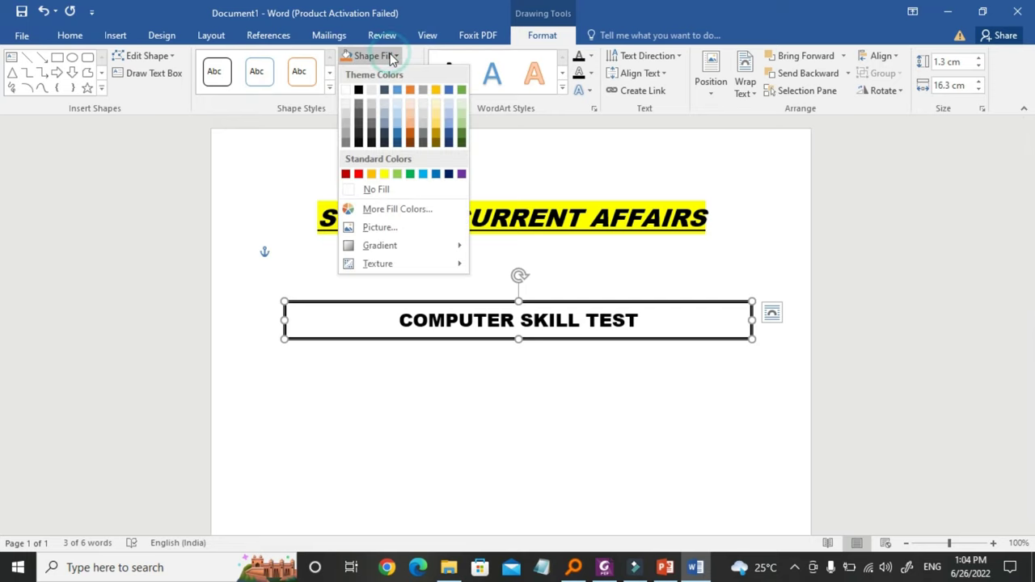
{"action": "left_click", "coordinate": [410, 175]}
{"action": "left_click", "coordinate": [454, 328]}
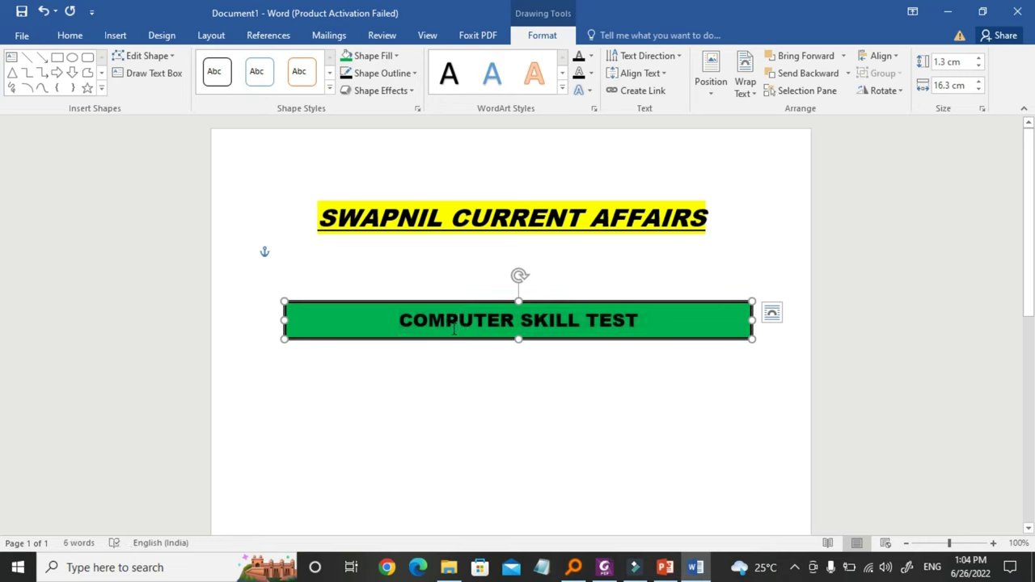
{"action": "triple_click", "coordinate": [454, 327]}
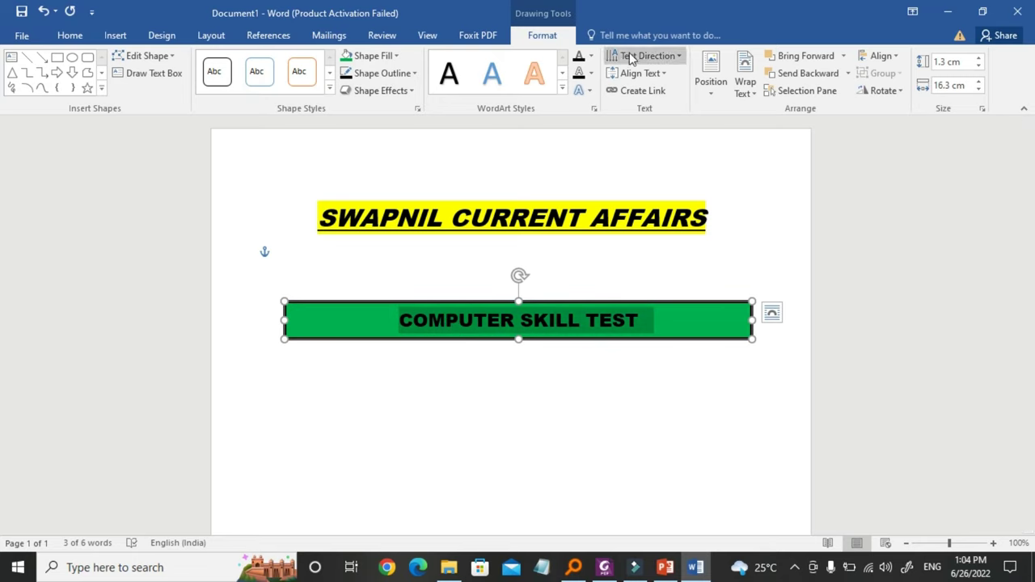
{"action": "left_click", "coordinate": [591, 56]}
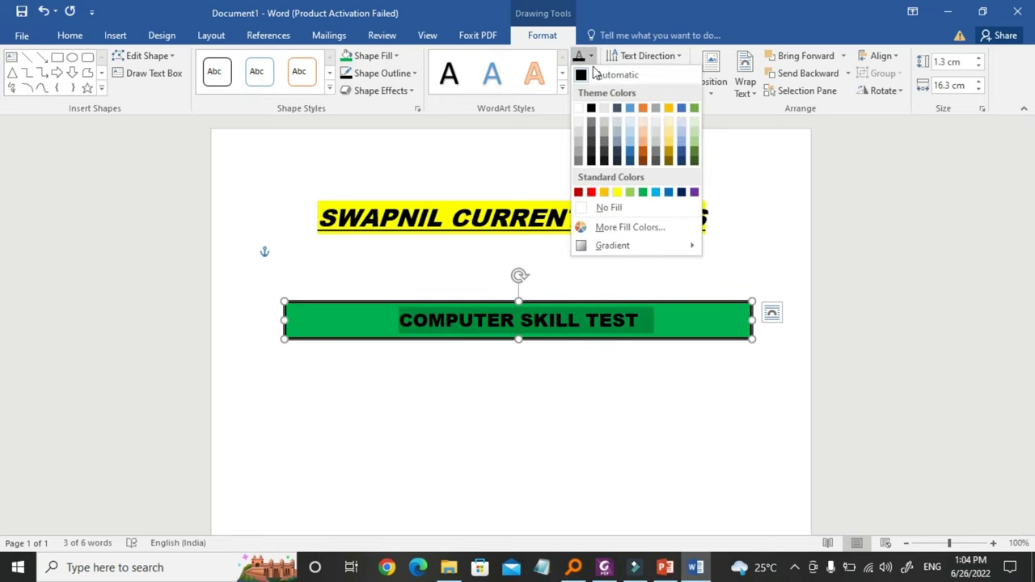
{"action": "left_click", "coordinate": [579, 110]}
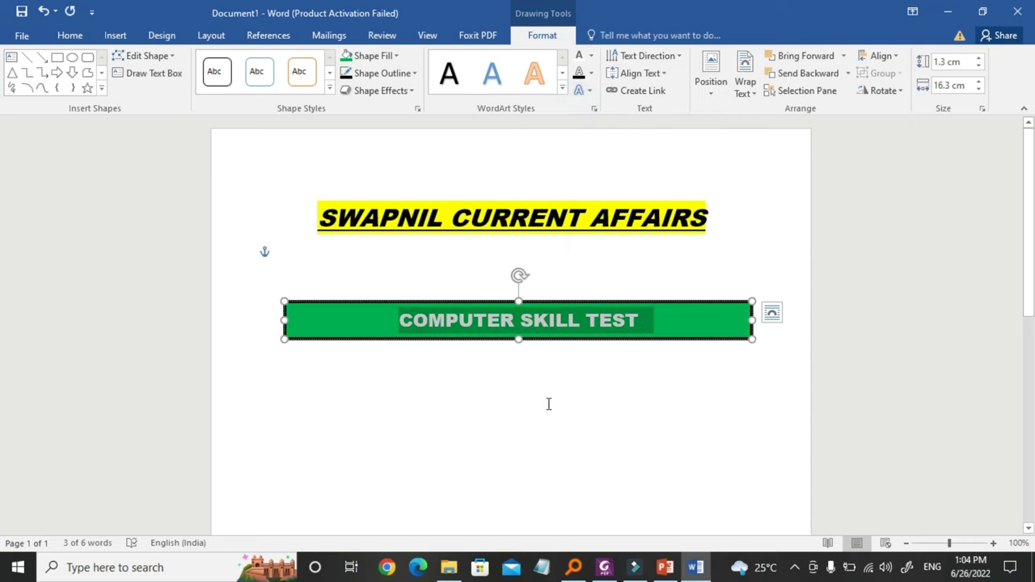
{"action": "left_click", "coordinate": [548, 403]}
{"action": "key", "text": "Return"}
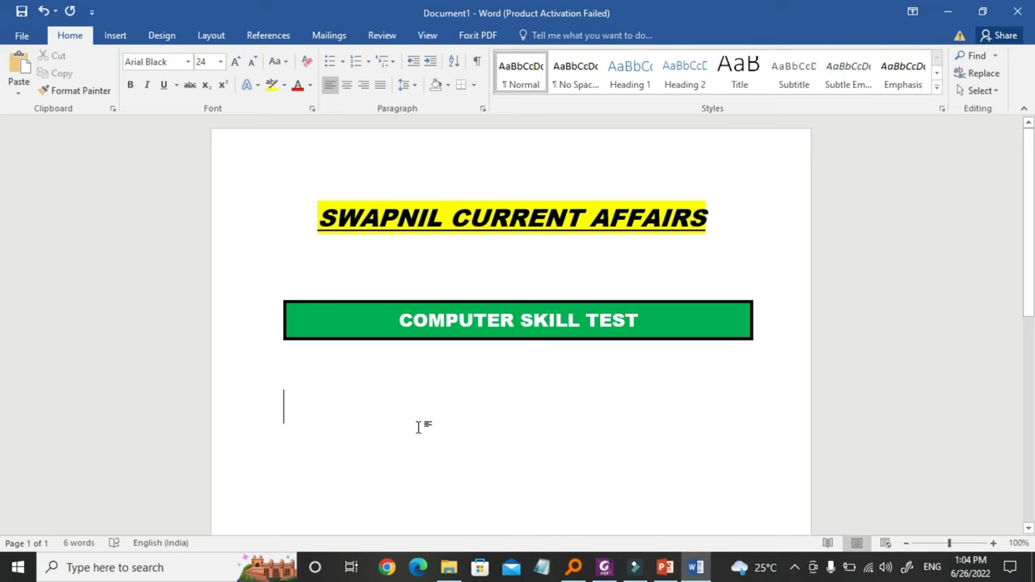
- Insert a 3×3 table below the green banner, then bring up the timetable PDF in Foxit
{"action": "scroll", "coordinate": [418, 427], "scroll_direction": "down", "scroll_amount": 1}
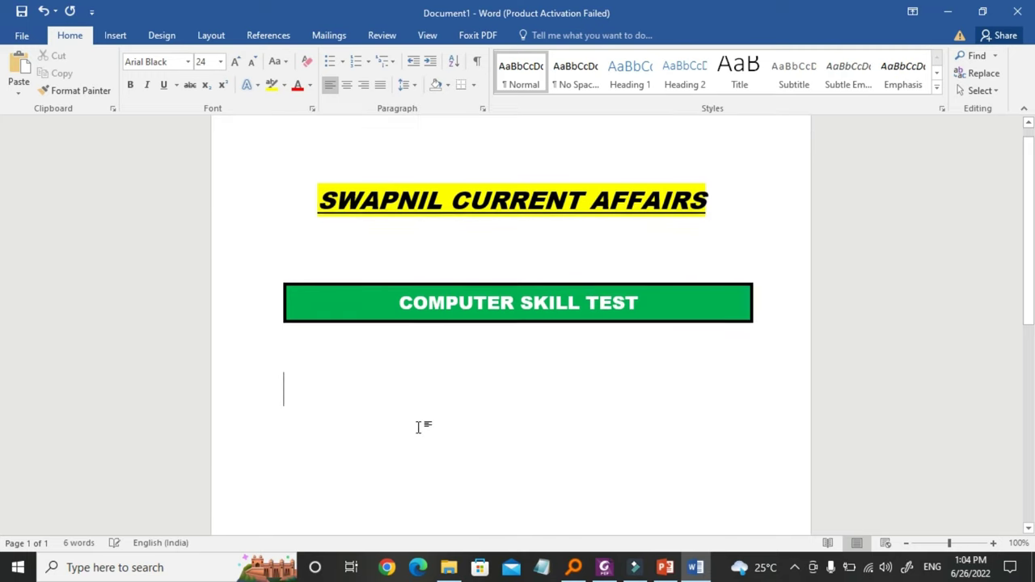
{"action": "left_click", "coordinate": [116, 36]}
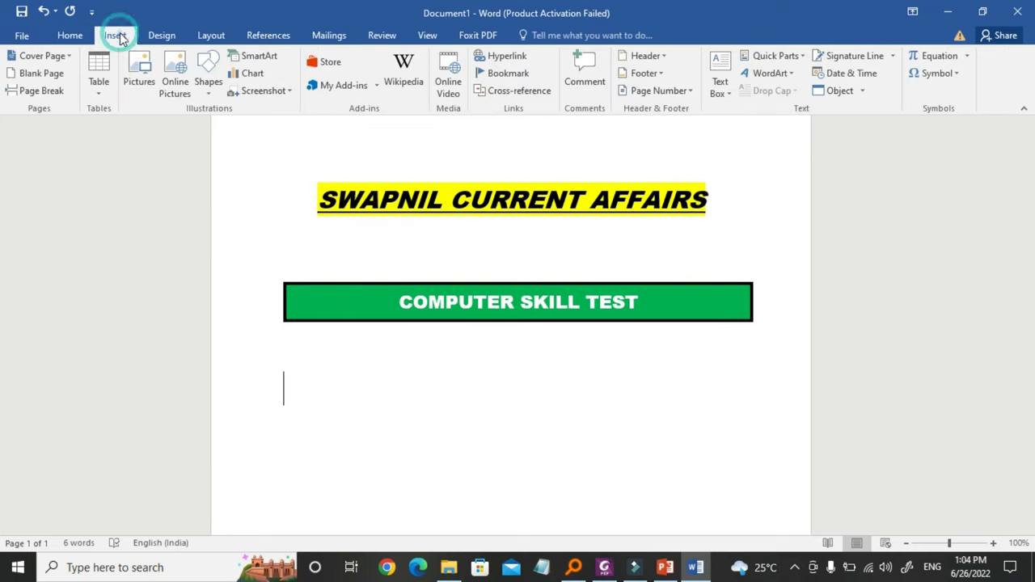
{"action": "left_click", "coordinate": [100, 91]}
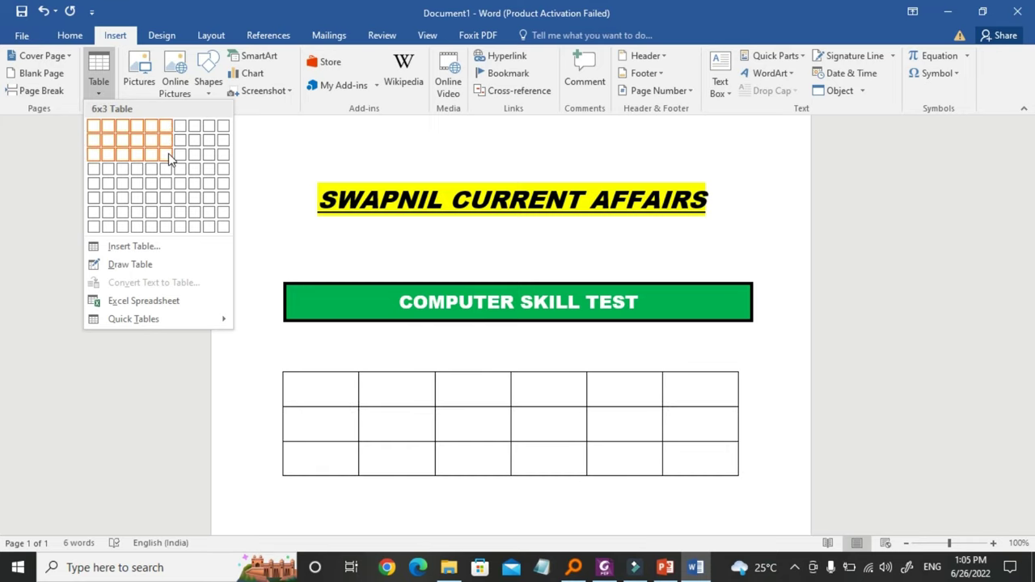
{"action": "left_click", "coordinate": [122, 154]}
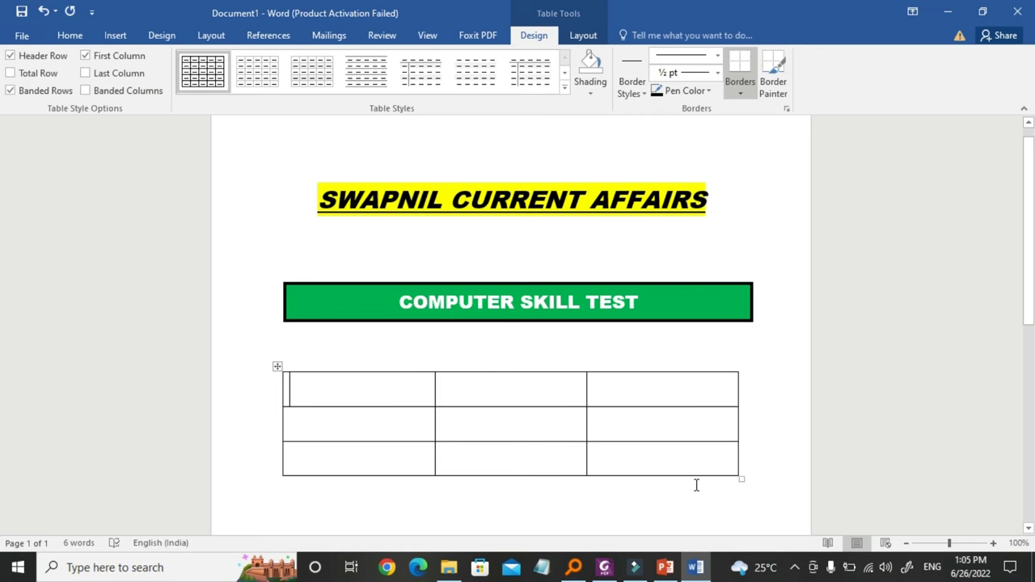
{"action": "left_click", "coordinate": [604, 567]}
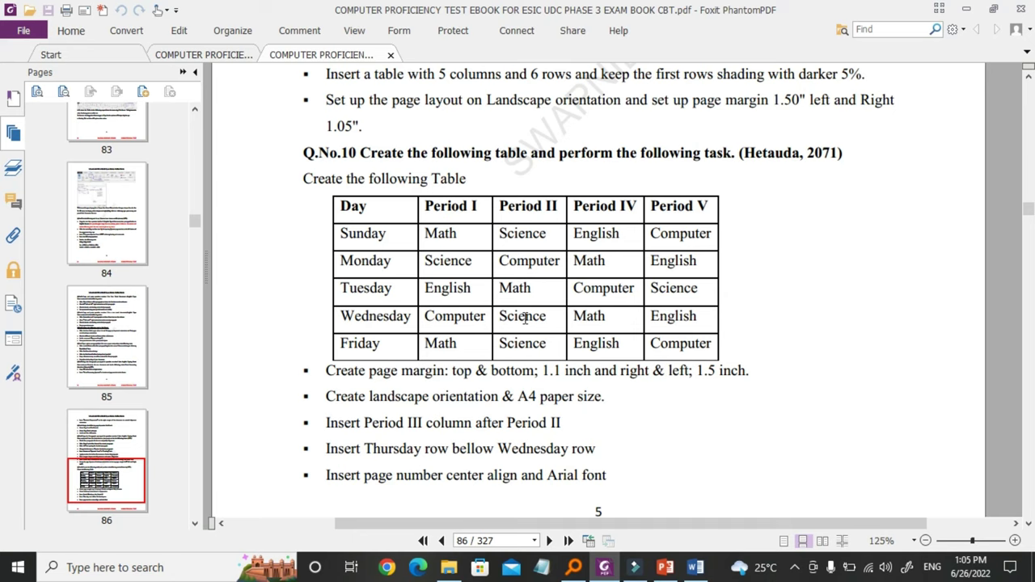
- Look through the other open copy of the exam book PDF
{"action": "scroll", "coordinate": [524, 318], "scroll_direction": "down", "scroll_amount": 1}
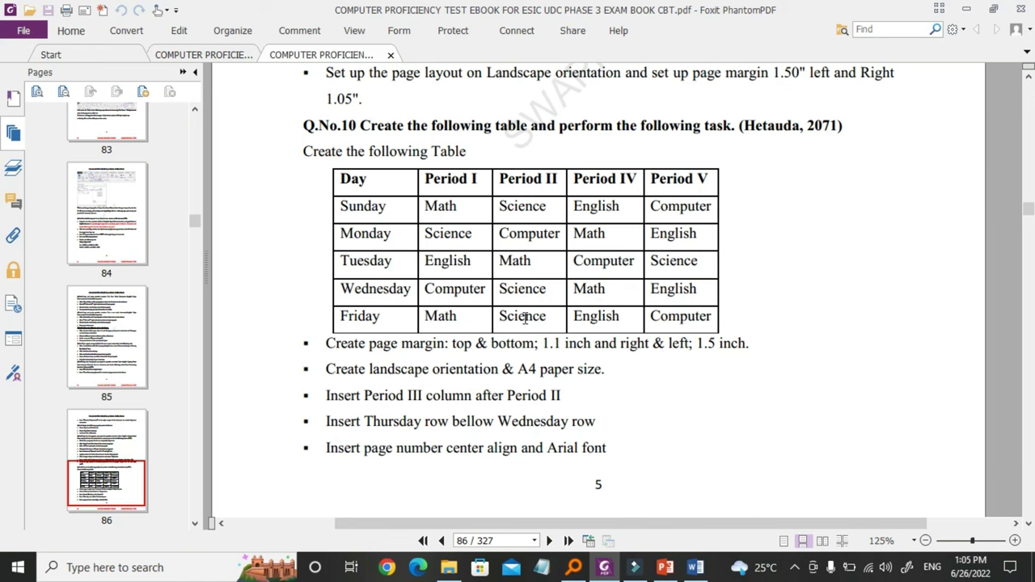
{"action": "left_click", "coordinate": [209, 59]}
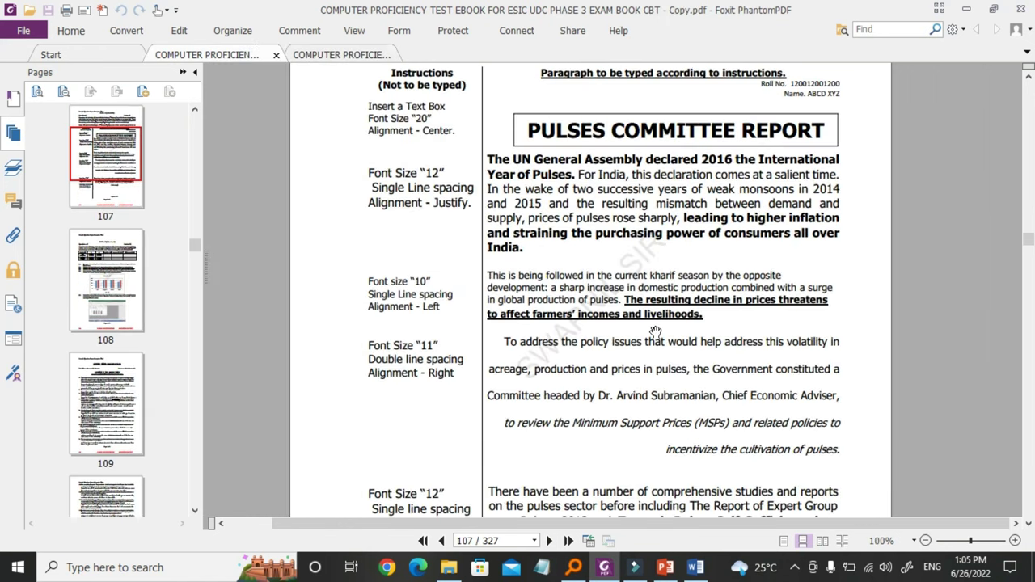
{"action": "scroll", "coordinate": [655, 332], "scroll_direction": "up", "scroll_amount": 15}
{"action": "scroll", "coordinate": [655, 332], "scroll_direction": "down", "scroll_amount": 6}
{"action": "scroll", "coordinate": [656, 331], "scroll_direction": "down", "scroll_amount": 6}
{"action": "scroll", "coordinate": [655, 331], "scroll_direction": "down", "scroll_amount": 6}
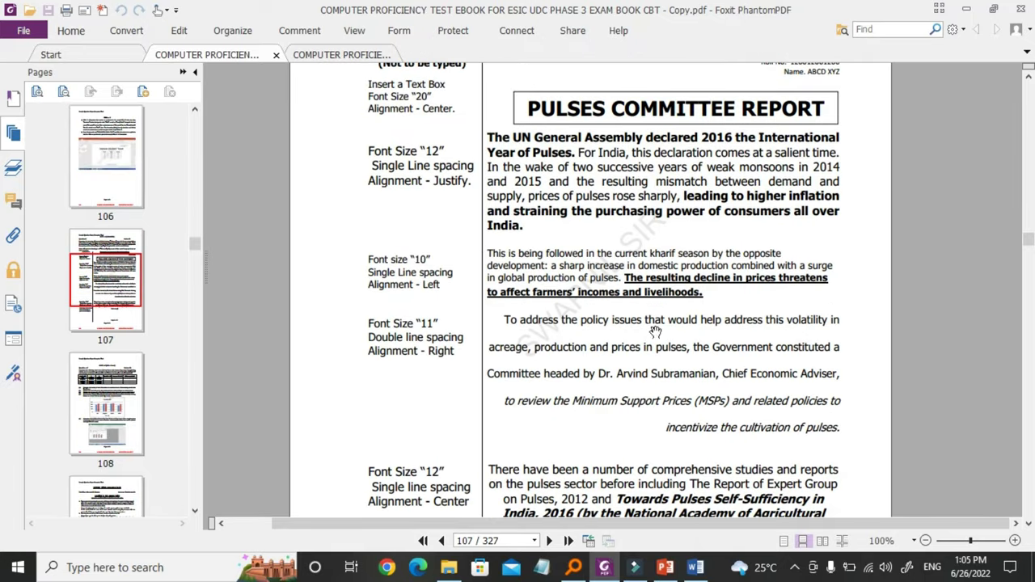
- Back in the timetable PDF, scroll up and select the 'Ms-Word Practical Questions Collections' title
{"action": "left_click", "coordinate": [352, 57]}
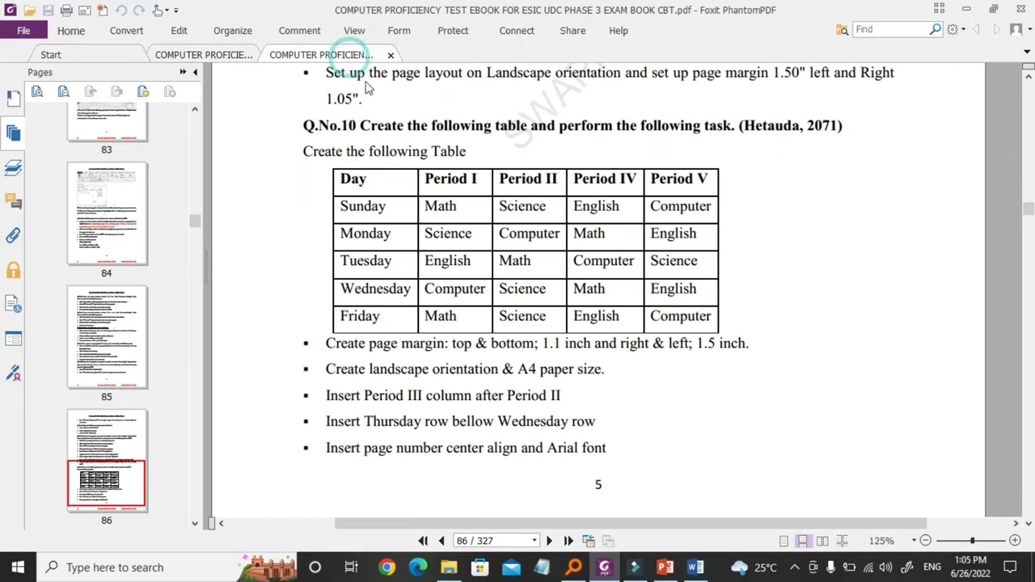
{"action": "scroll", "coordinate": [497, 342], "scroll_direction": "up", "scroll_amount": 3}
{"action": "scroll", "coordinate": [497, 343], "scroll_direction": "up", "scroll_amount": 5}
{"action": "scroll", "coordinate": [497, 342], "scroll_direction": "up", "scroll_amount": 2}
{"action": "scroll", "coordinate": [497, 342], "scroll_direction": "up", "scroll_amount": 6}
{"action": "scroll", "coordinate": [495, 345], "scroll_direction": "up", "scroll_amount": 3}
{"action": "scroll", "coordinate": [496, 344], "scroll_direction": "up", "scroll_amount": 10}
{"action": "scroll", "coordinate": [496, 345], "scroll_direction": "up", "scroll_amount": 3}
{"action": "scroll", "coordinate": [496, 342], "scroll_direction": "up", "scroll_amount": 6}
{"action": "scroll", "coordinate": [496, 339], "scroll_direction": "up", "scroll_amount": 3}
{"action": "scroll", "coordinate": [497, 338], "scroll_direction": "up", "scroll_amount": 4}
{"action": "scroll", "coordinate": [494, 341], "scroll_direction": "down", "scroll_amount": 2}
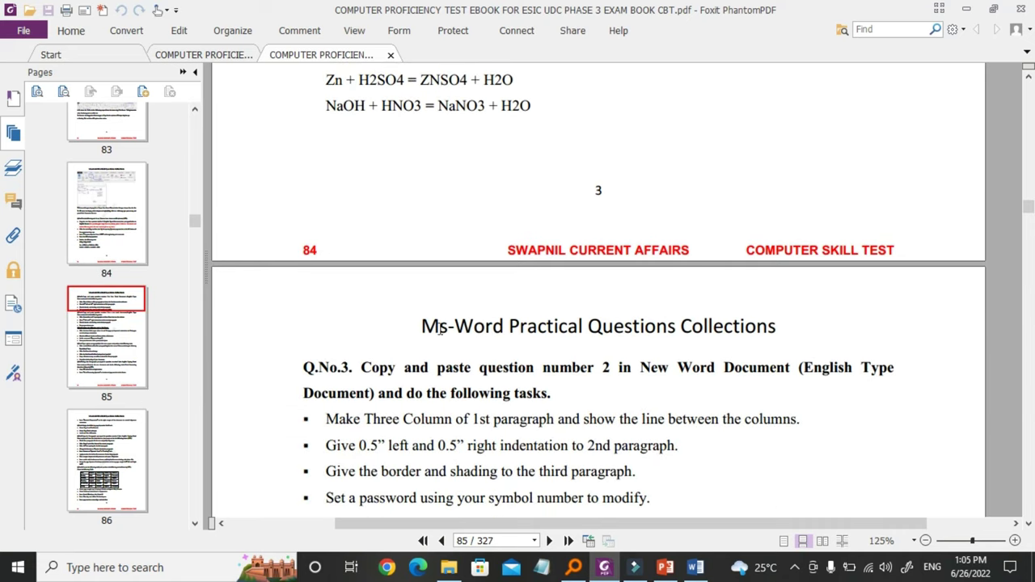
{"action": "left_click_drag", "start_coordinate": [424, 325], "coordinate": [782, 336]}
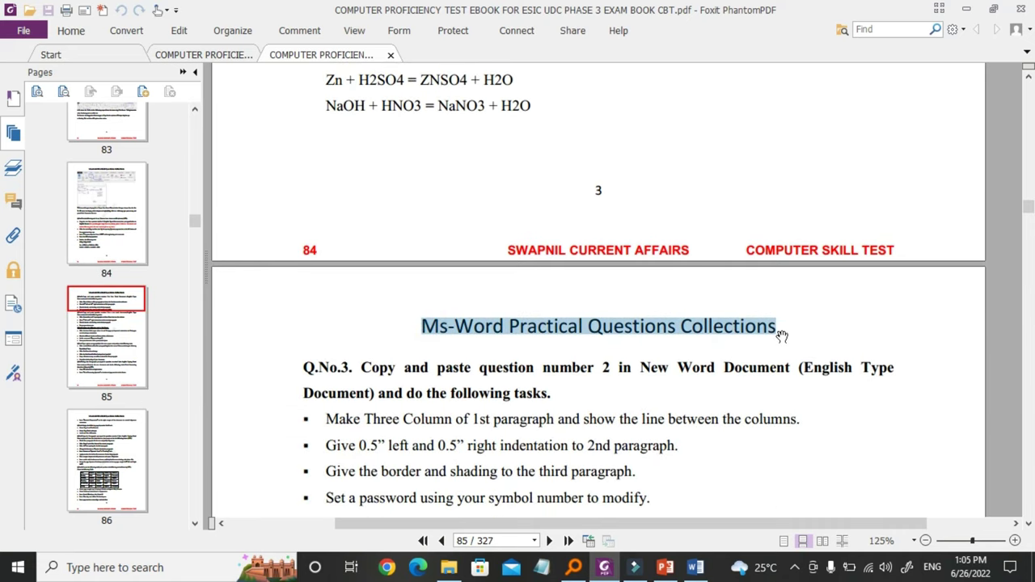
- Scroll down through the practice questions to page 89, then return to Word
{"action": "scroll", "coordinate": [496, 377], "scroll_direction": "down", "scroll_amount": 9}
{"action": "scroll", "coordinate": [497, 377], "scroll_direction": "down", "scroll_amount": 10}
{"action": "scroll", "coordinate": [496, 380], "scroll_direction": "down", "scroll_amount": 8}
{"action": "scroll", "coordinate": [495, 382], "scroll_direction": "down", "scroll_amount": 2}
{"action": "scroll", "coordinate": [495, 381], "scroll_direction": "down", "scroll_amount": 8}
{"action": "scroll", "coordinate": [495, 382], "scroll_direction": "down", "scroll_amount": 10}
{"action": "scroll", "coordinate": [495, 382], "scroll_direction": "down", "scroll_amount": 2}
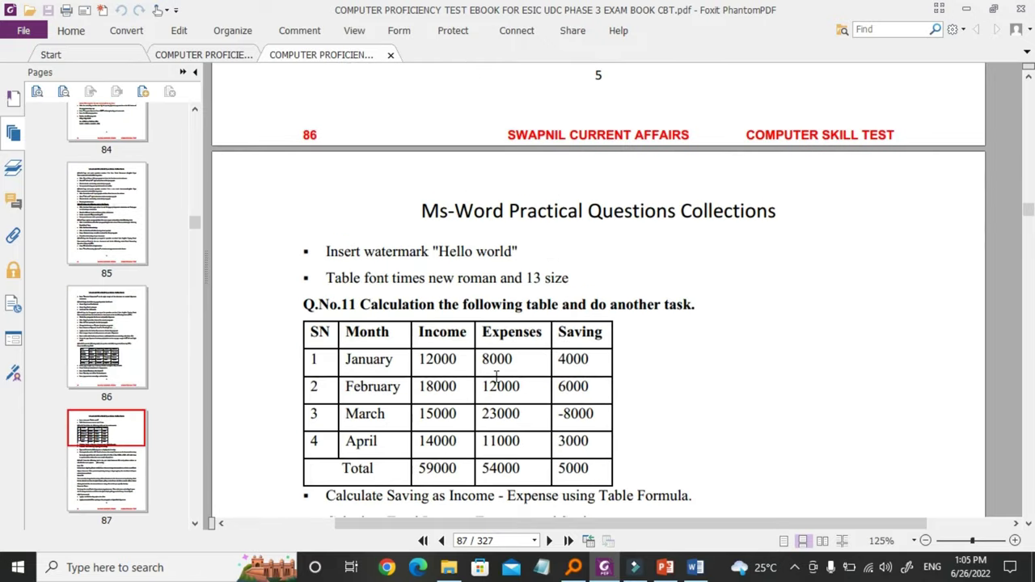
{"action": "scroll", "coordinate": [496, 380], "scroll_direction": "down", "scroll_amount": 2}
{"action": "scroll", "coordinate": [495, 380], "scroll_direction": "down", "scroll_amount": 6}
{"action": "scroll", "coordinate": [496, 378], "scroll_direction": "down", "scroll_amount": 10}
{"action": "scroll", "coordinate": [496, 377], "scroll_direction": "down", "scroll_amount": 6}
{"action": "scroll", "coordinate": [496, 377], "scroll_direction": "down", "scroll_amount": 6}
{"action": "scroll", "coordinate": [496, 378], "scroll_direction": "down", "scroll_amount": 6}
{"action": "scroll", "coordinate": [495, 381], "scroll_direction": "down", "scroll_amount": 4}
{"action": "scroll", "coordinate": [493, 382], "scroll_direction": "down", "scroll_amount": 2}
{"action": "scroll", "coordinate": [494, 382], "scroll_direction": "down", "scroll_amount": 6}
{"action": "scroll", "coordinate": [494, 382], "scroll_direction": "down", "scroll_amount": 6}
{"action": "scroll", "coordinate": [495, 381], "scroll_direction": "down", "scroll_amount": 2}
{"action": "scroll", "coordinate": [495, 382], "scroll_direction": "down", "scroll_amount": 5}
{"action": "scroll", "coordinate": [495, 382], "scroll_direction": "down", "scroll_amount": 4}
{"action": "scroll", "coordinate": [496, 380], "scroll_direction": "down", "scroll_amount": 6}
{"action": "scroll", "coordinate": [496, 378], "scroll_direction": "down", "scroll_amount": 5}
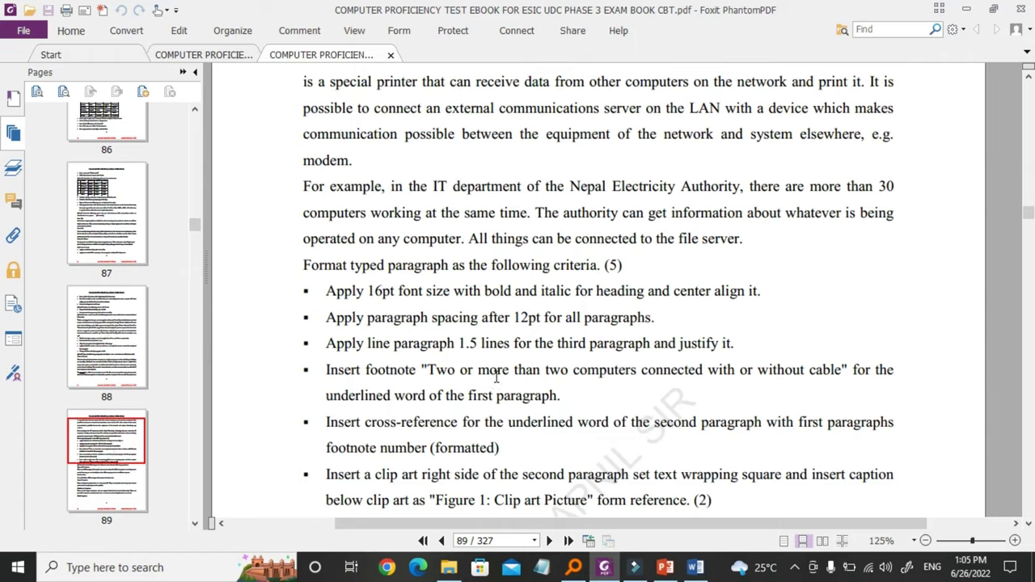
{"action": "scroll", "coordinate": [497, 377], "scroll_direction": "down", "scroll_amount": 5}
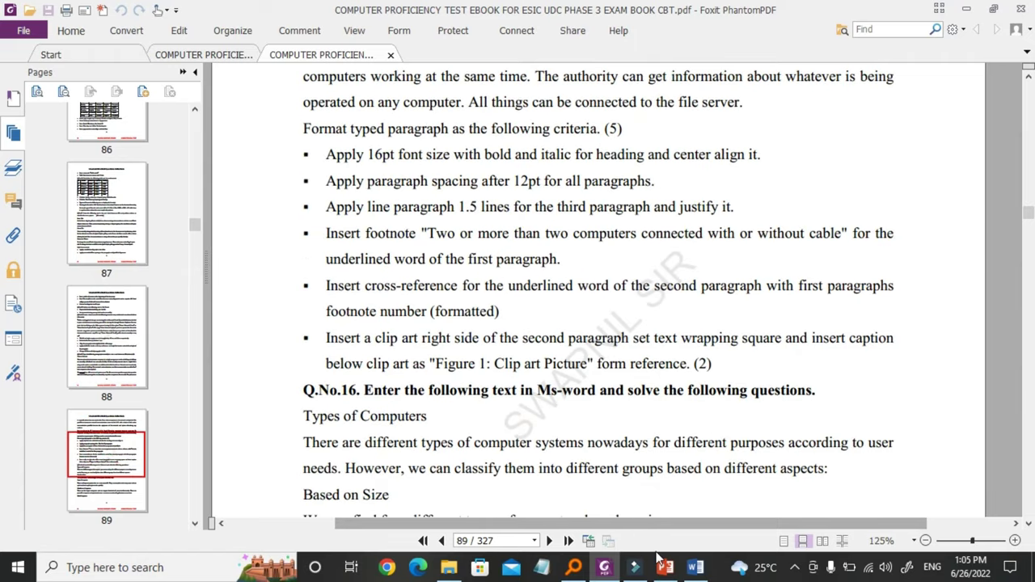
{"action": "left_click", "coordinate": [698, 569]}
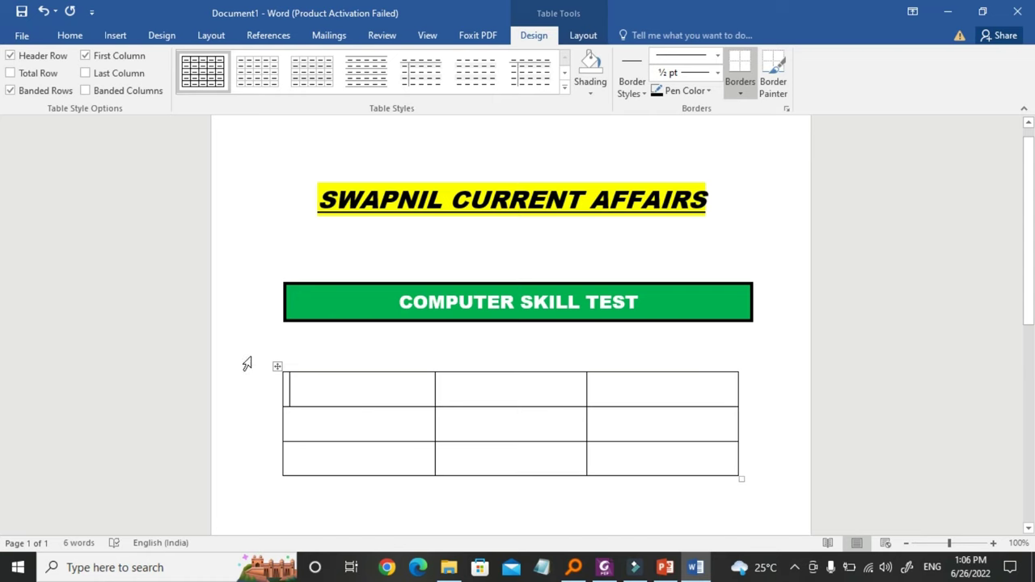
- Select the 3×3 table, browse table styles without applying one, and shade all cells grey-blue
{"action": "left_click", "coordinate": [248, 357]}
{"action": "left_click", "coordinate": [333, 395]}
{"action": "left_click", "coordinate": [277, 368]}
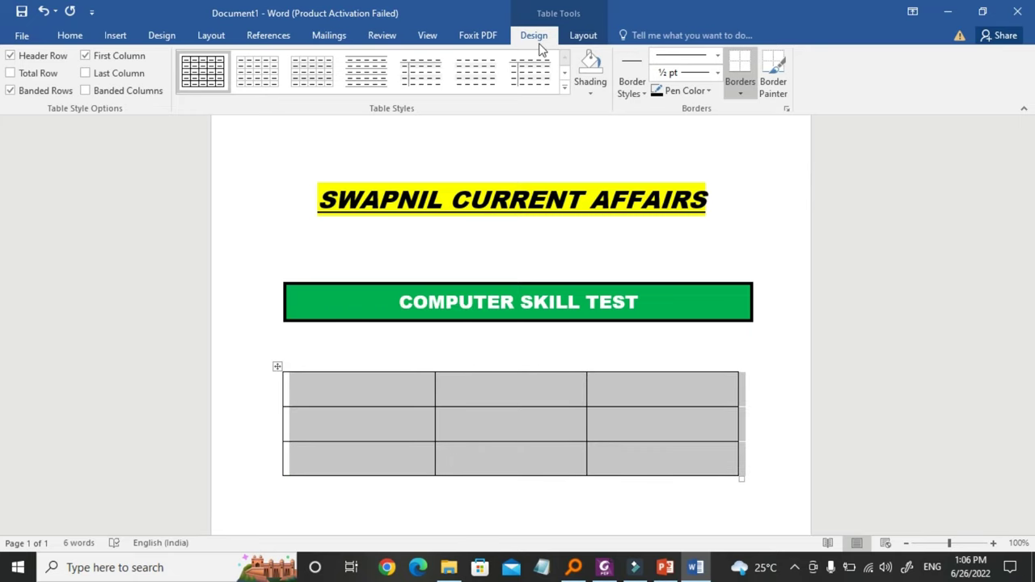
{"action": "left_click", "coordinate": [567, 90]}
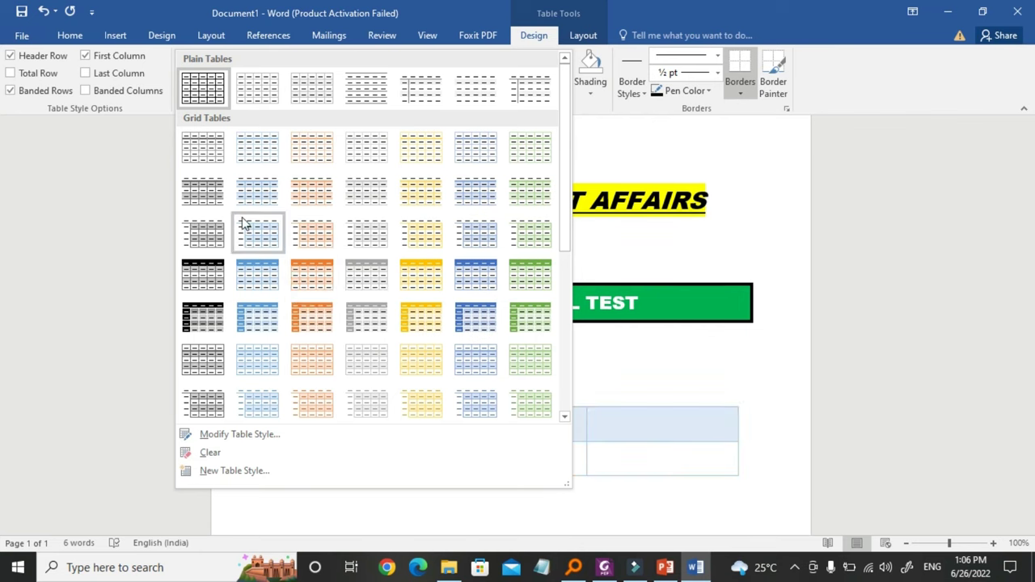
{"action": "scroll", "coordinate": [388, 303], "scroll_direction": "down", "scroll_amount": 2}
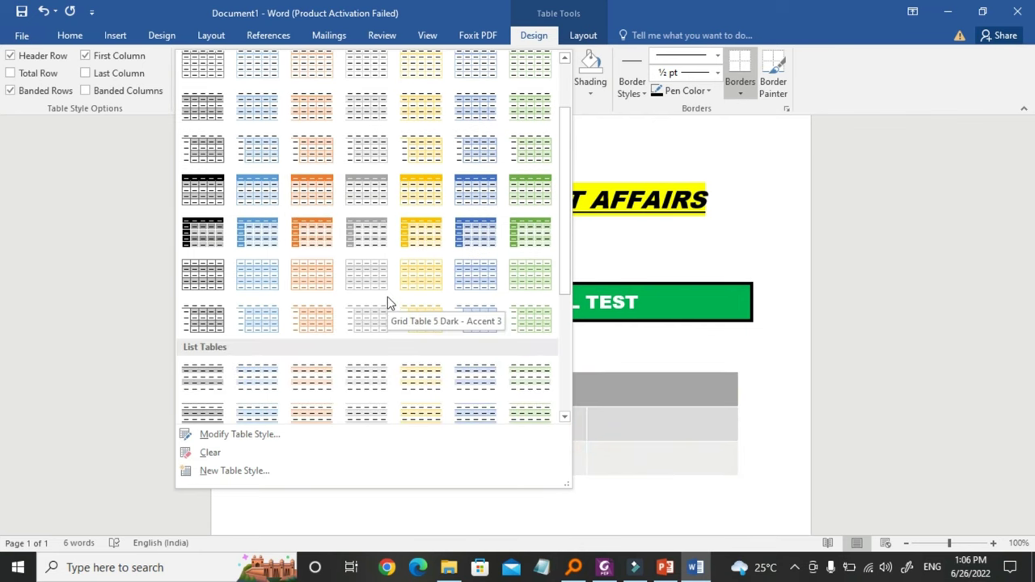
{"action": "scroll", "coordinate": [387, 304], "scroll_direction": "down", "scroll_amount": 1}
{"action": "scroll", "coordinate": [387, 303], "scroll_direction": "down", "scroll_amount": 2}
{"action": "scroll", "coordinate": [388, 303], "scroll_direction": "down", "scroll_amount": 1}
{"action": "scroll", "coordinate": [387, 303], "scroll_direction": "down", "scroll_amount": 1}
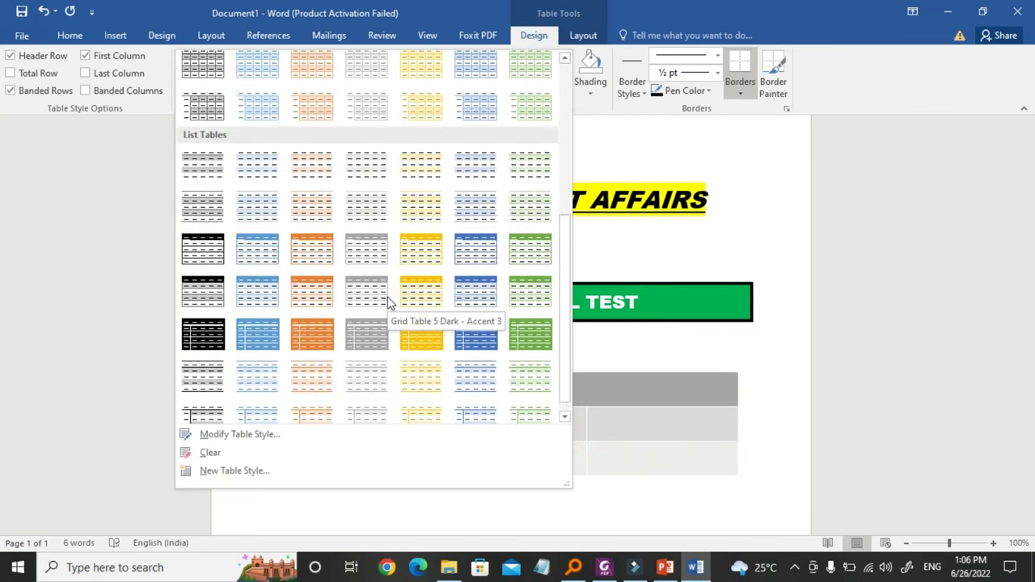
{"action": "scroll", "coordinate": [388, 303], "scroll_direction": "down", "scroll_amount": 1}
{"action": "scroll", "coordinate": [388, 303], "scroll_direction": "up", "scroll_amount": 4}
{"action": "scroll", "coordinate": [388, 303], "scroll_direction": "up", "scroll_amount": 5}
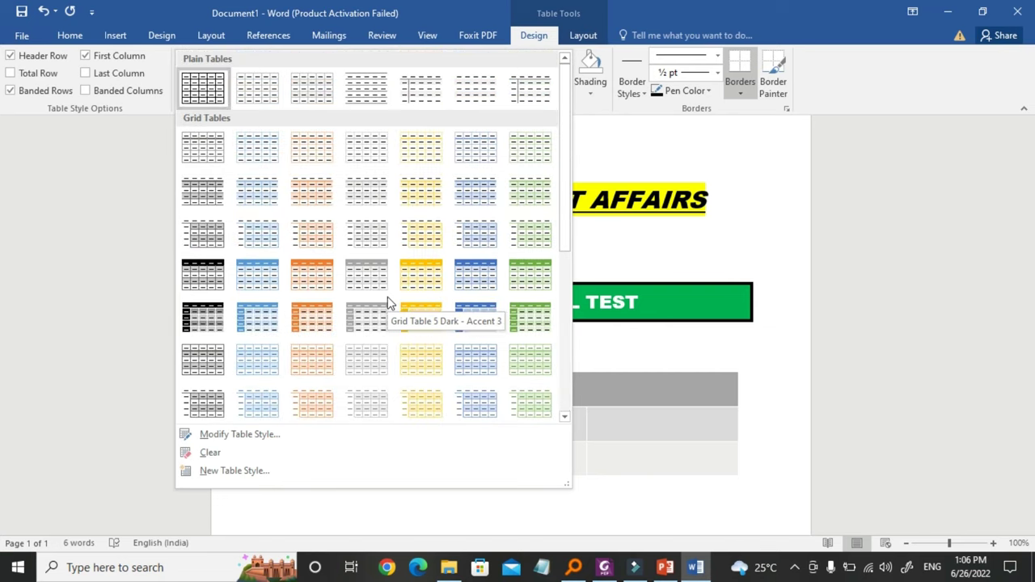
{"action": "key", "text": "Escape"}
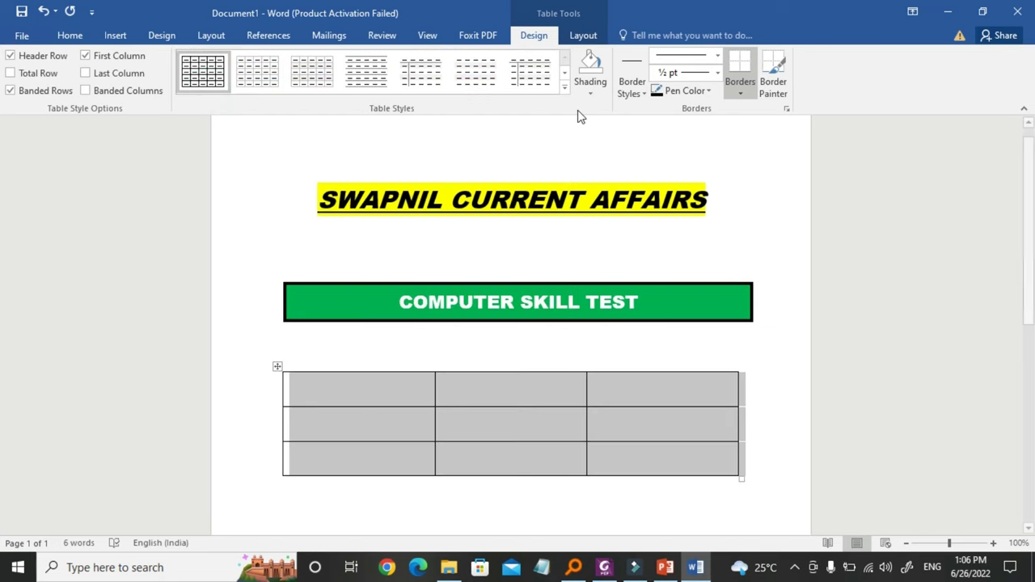
{"action": "left_click", "coordinate": [591, 94]}
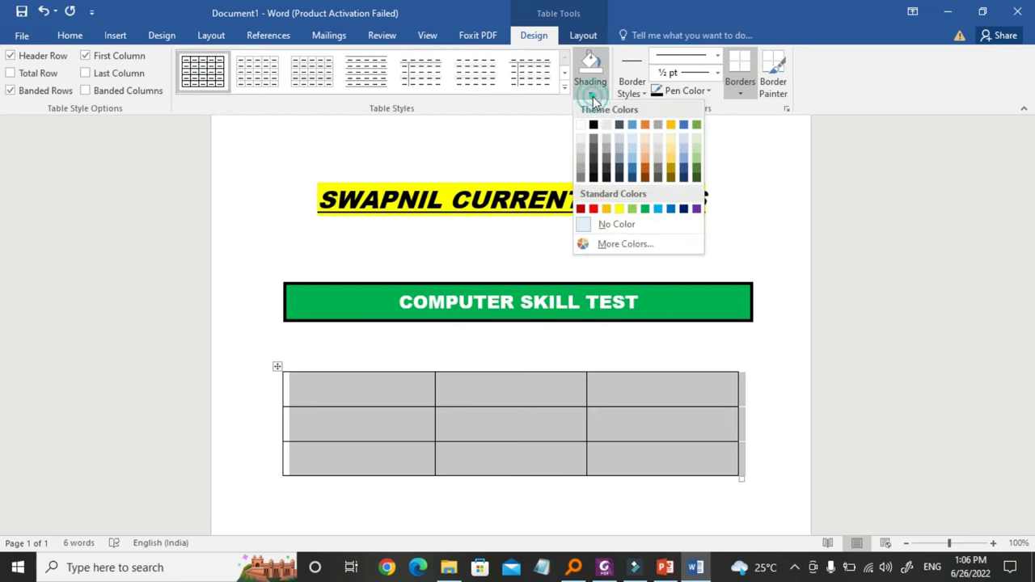
{"action": "left_click", "coordinate": [620, 148]}
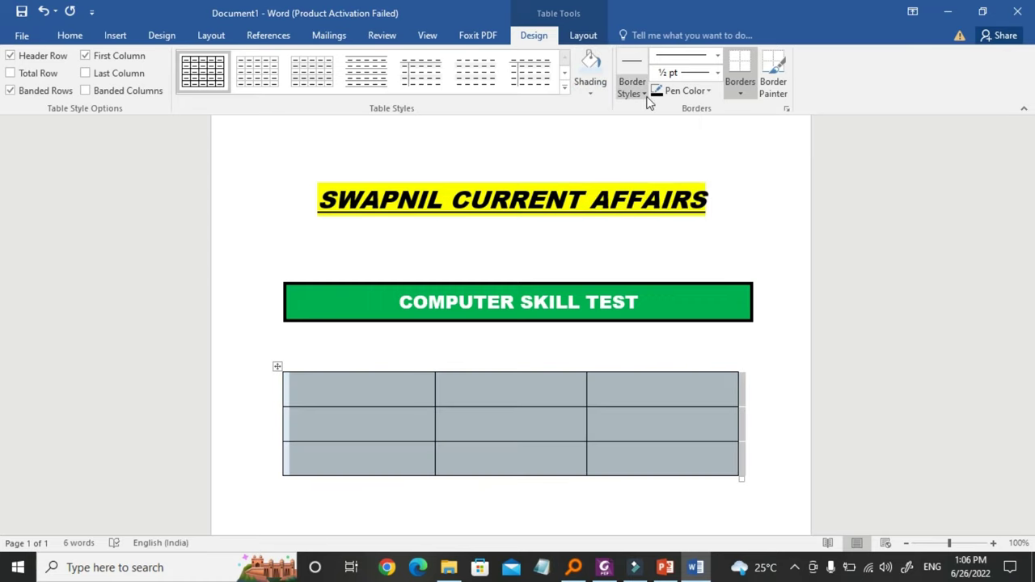
{"action": "left_click", "coordinate": [646, 96]}
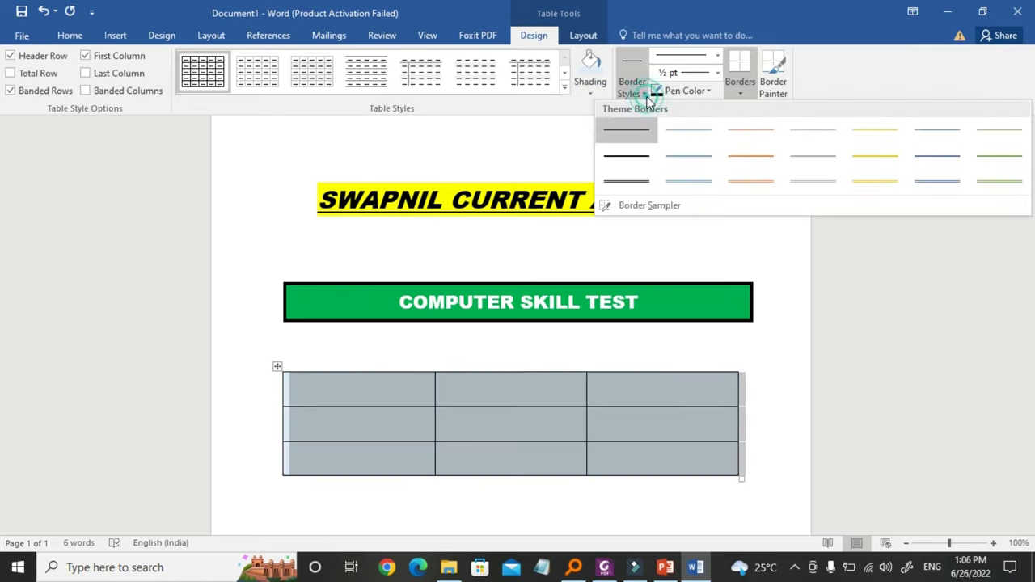
{"action": "left_click", "coordinate": [746, 158]}
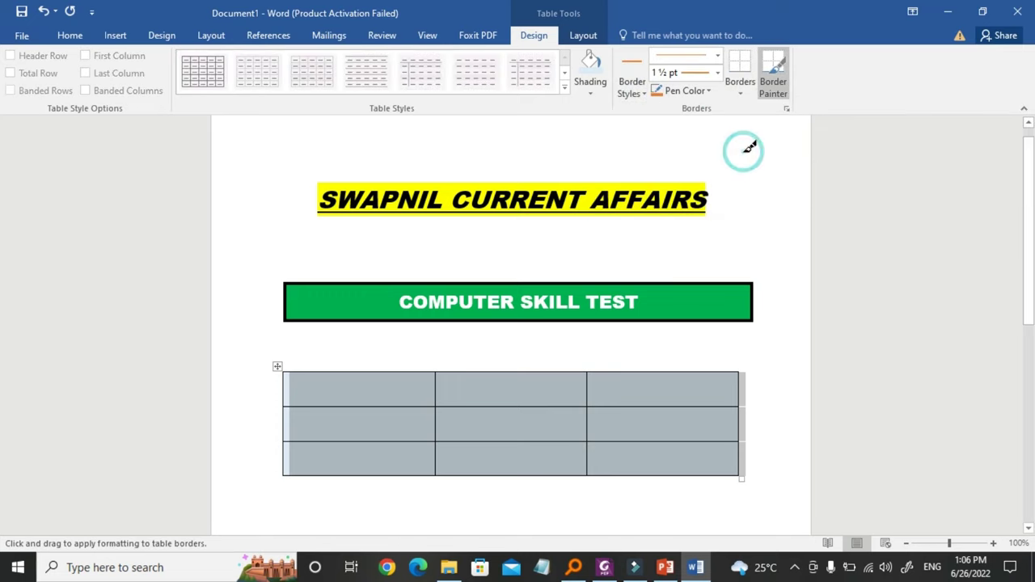
{"action": "left_click", "coordinate": [550, 372]}
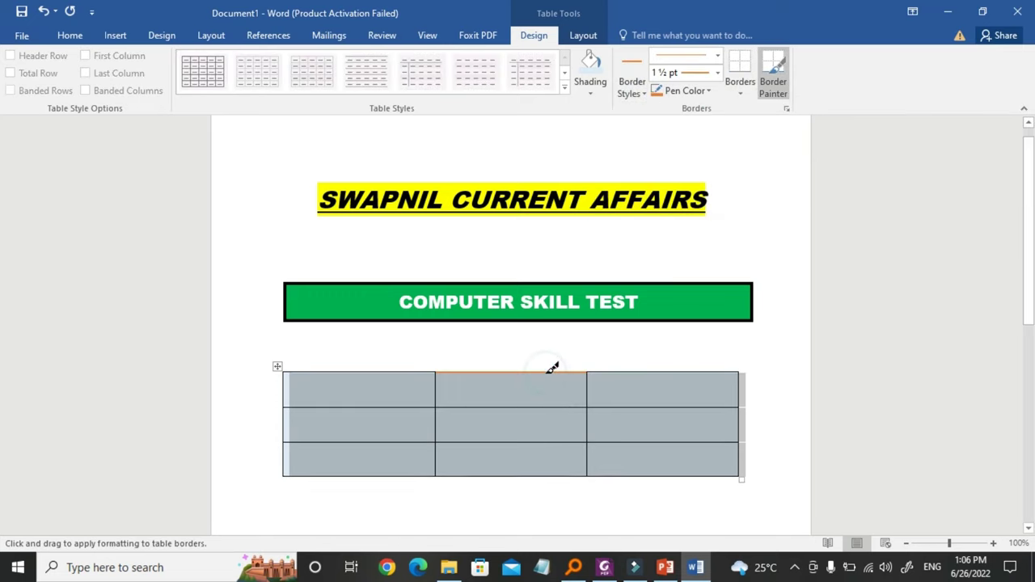
{"action": "left_click", "coordinate": [631, 371]}
{"action": "key", "text": "ctrl+z"}
{"action": "key", "text": "ctrl+z"}
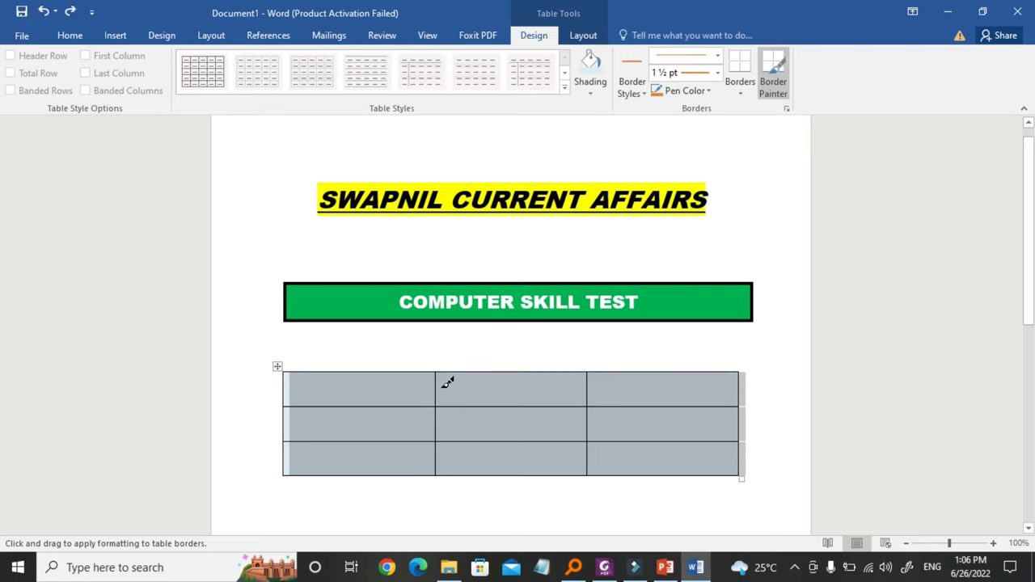
{"action": "key", "text": "Escape"}
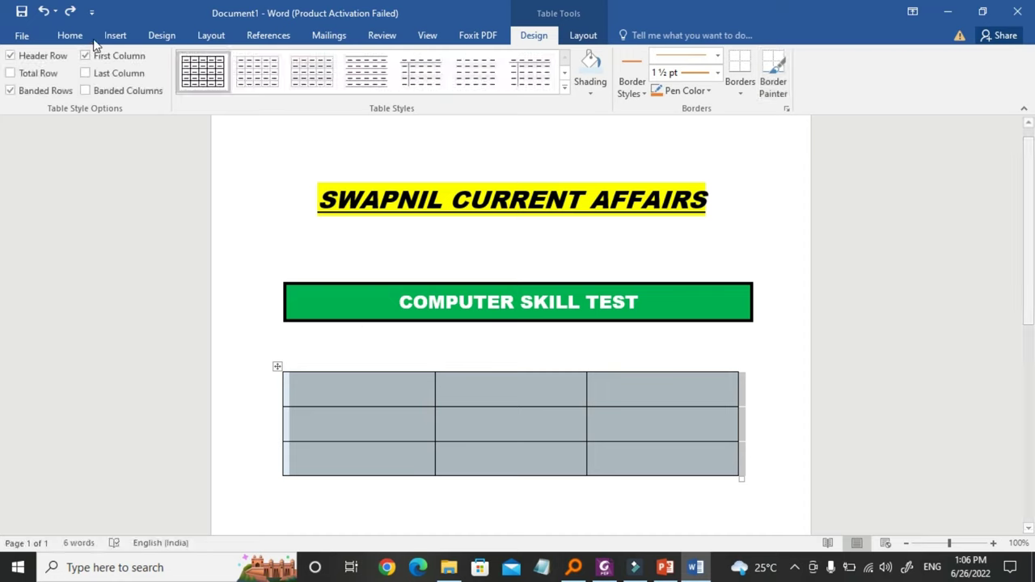
- Go back to the Home commands and deselect the table so its light blue shading shows
{"action": "left_click", "coordinate": [69, 35]}
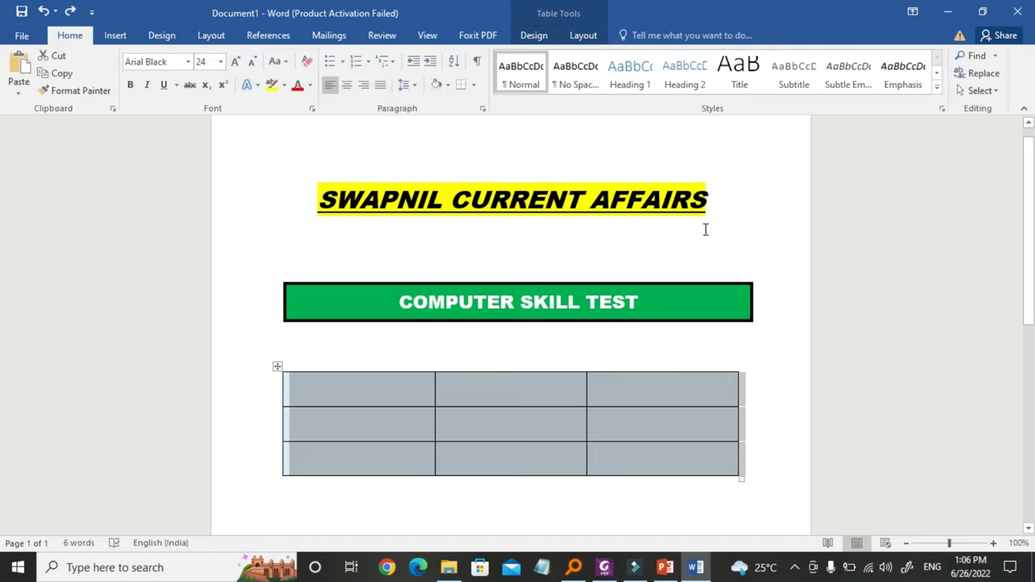
{"action": "left_click", "coordinate": [763, 224]}
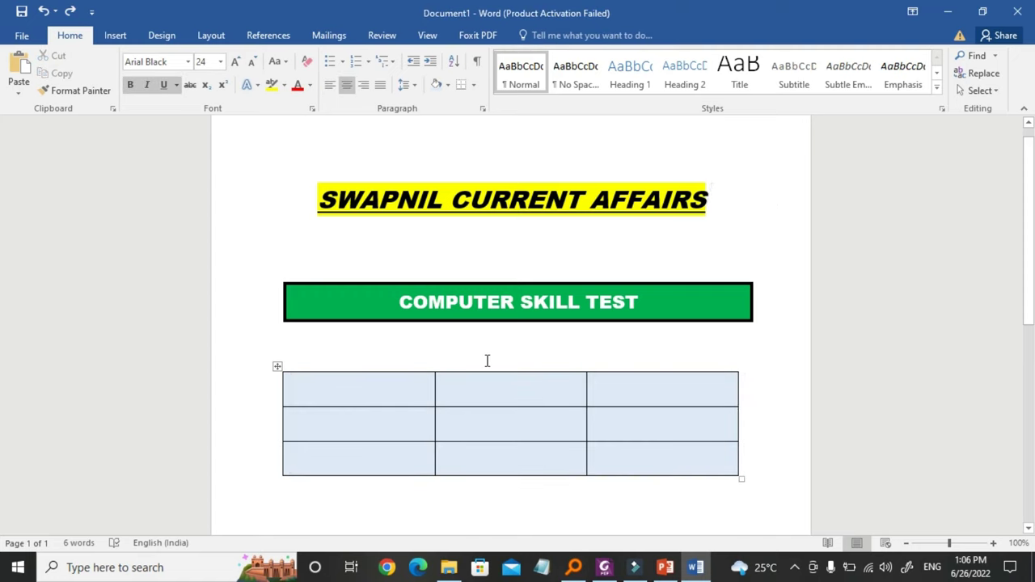
{"action": "scroll", "coordinate": [567, 395], "scroll_direction": "down", "scroll_amount": 1}
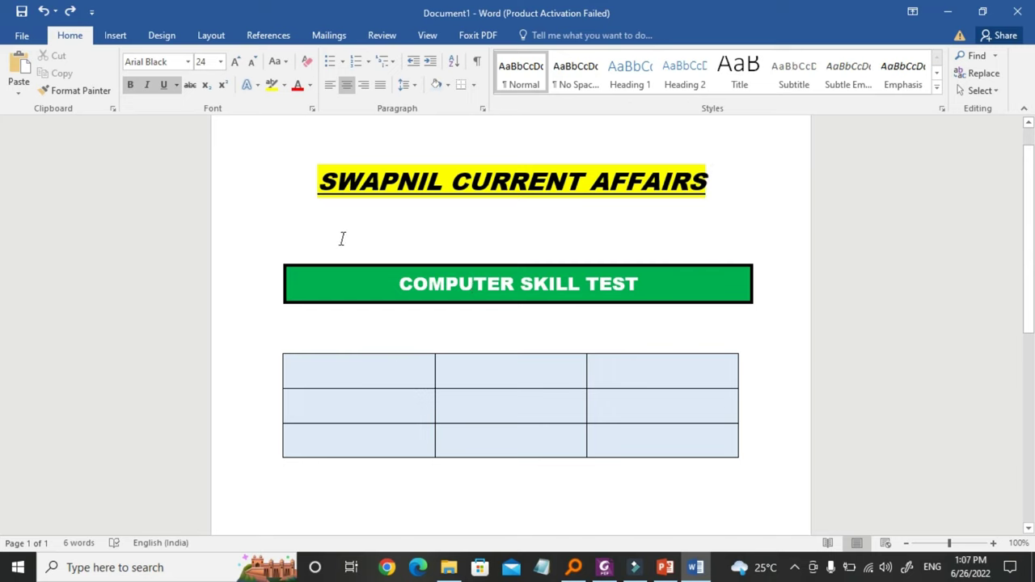
- Copy the SWAPNIL CURRENT AFFAIRS heading's yellow-highlighted italic formatting onto COMPUTER SKILL TEST with Format Painter
{"action": "left_click_drag", "start_coordinate": [320, 184], "coordinate": [711, 199]}
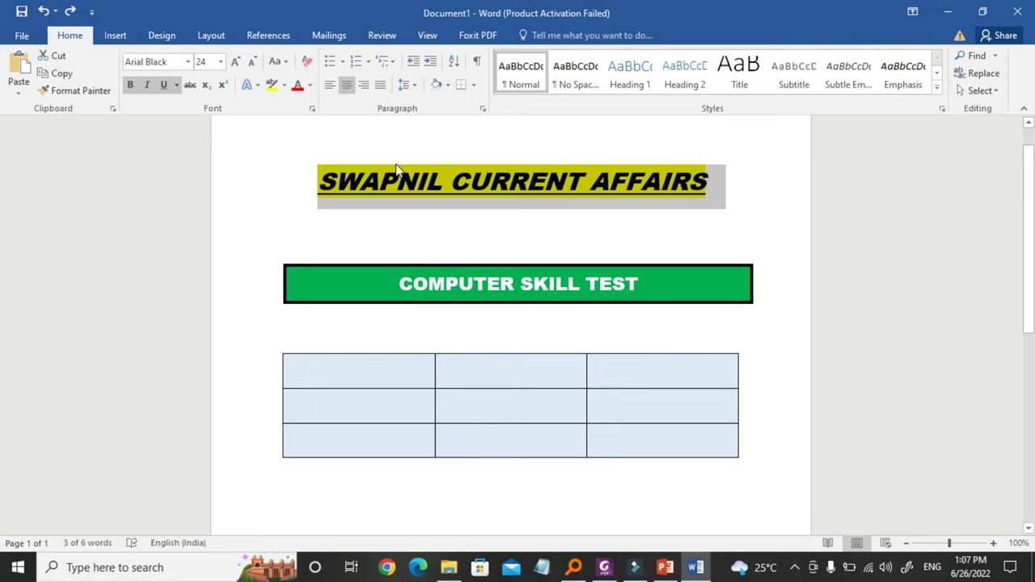
{"action": "left_click", "coordinate": [79, 93]}
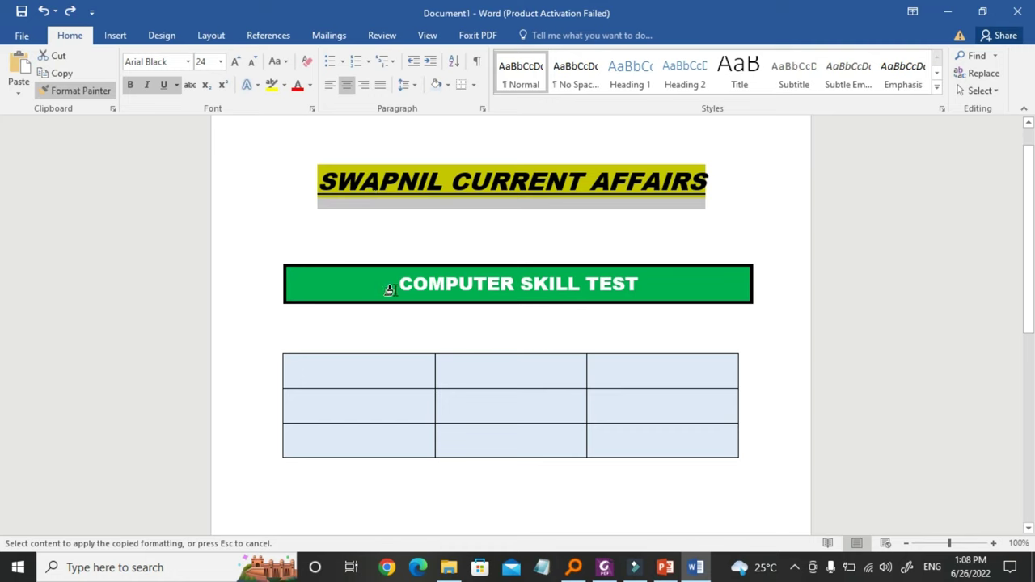
{"action": "left_click_drag", "start_coordinate": [394, 286], "coordinate": [662, 293]}
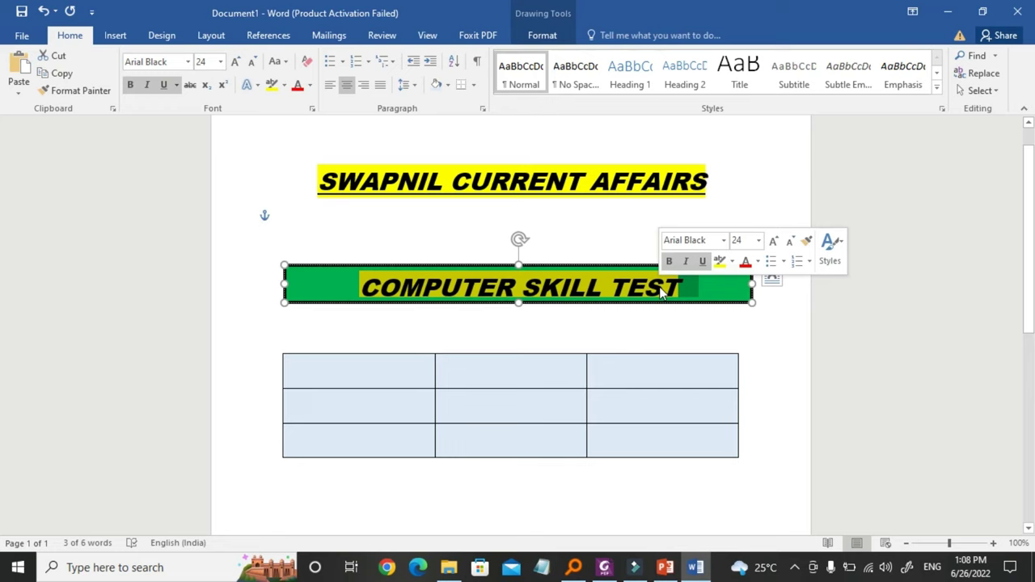
- Drag the green text box's bottom edge down to make it slightly taller
{"action": "left_click", "coordinate": [729, 233]}
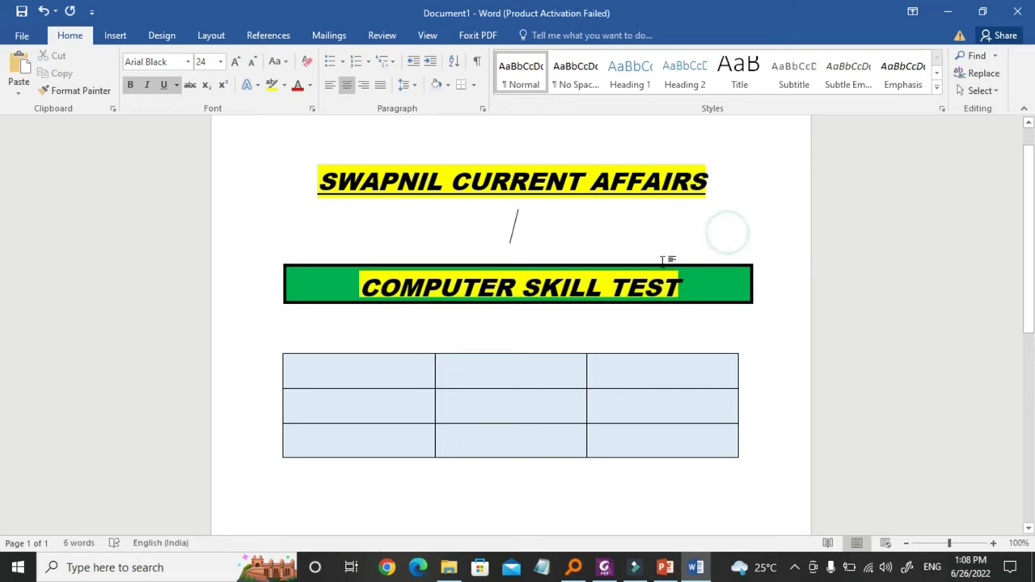
{"action": "left_click", "coordinate": [505, 279]}
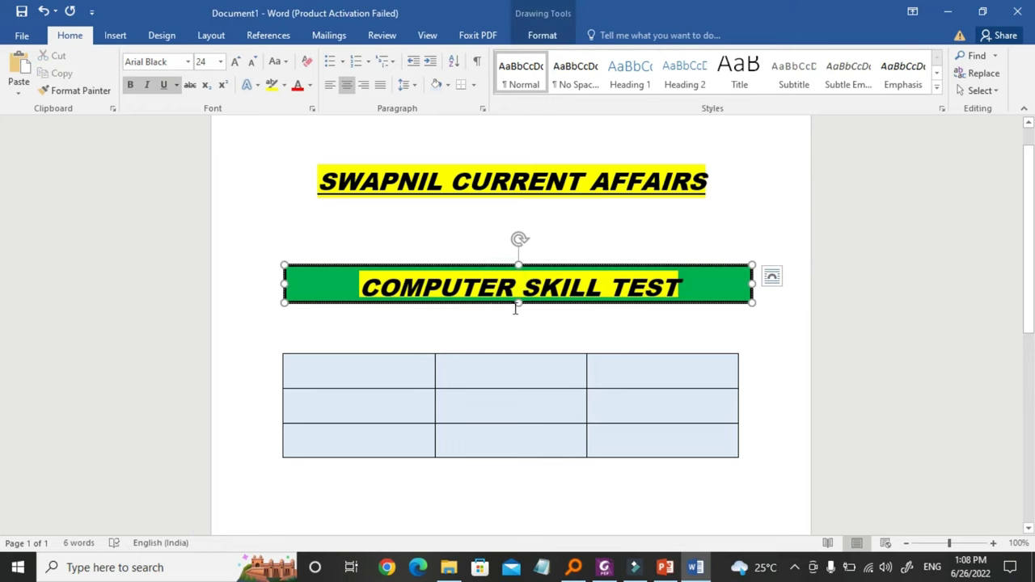
{"action": "left_click_drag", "start_coordinate": [517, 304], "coordinate": [518, 314]}
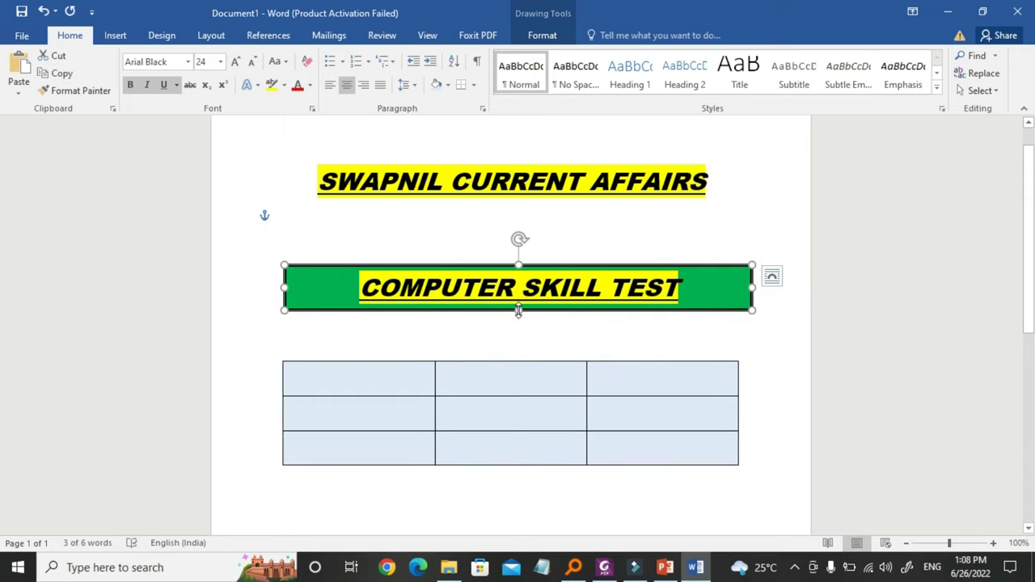
{"action": "left_click", "coordinate": [872, 323]}
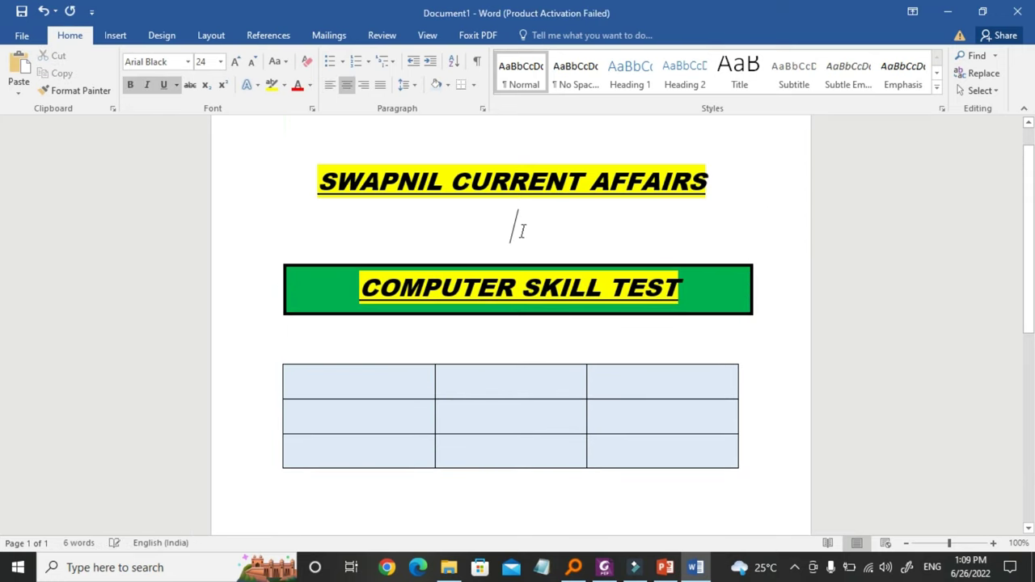
- Paste the financial-market paragraphs on a new line below the table
{"action": "scroll", "coordinate": [517, 194], "scroll_direction": "down", "scroll_amount": 2}
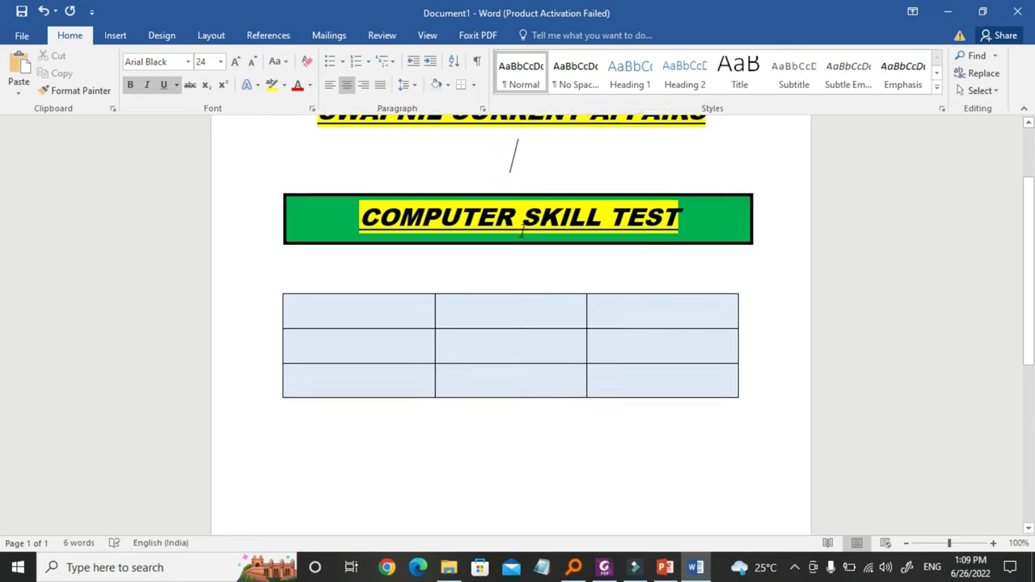
{"action": "left_click", "coordinate": [448, 427]}
{"action": "key", "text": "Return"}
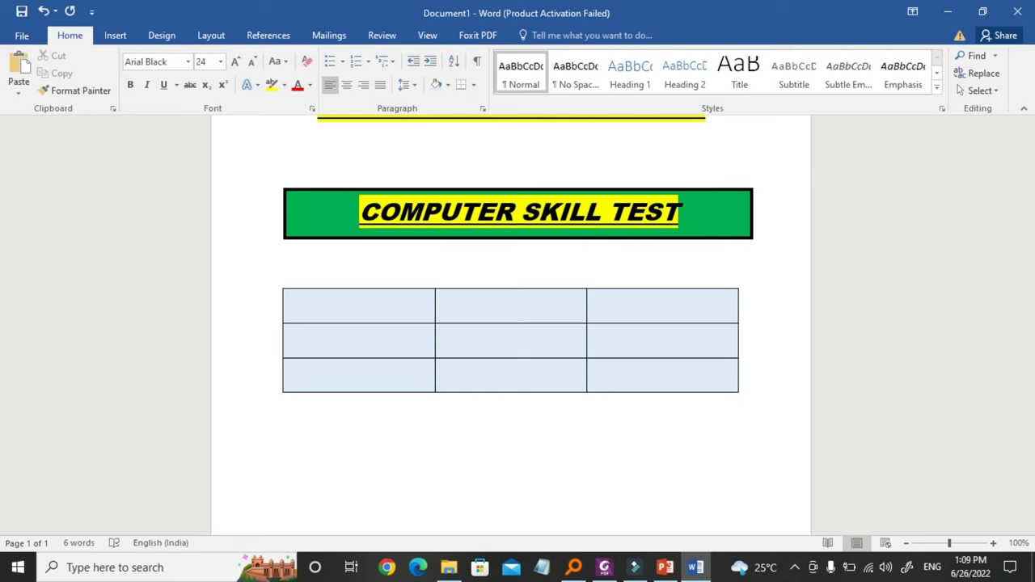
{"action": "key", "text": "ctrl+v"}
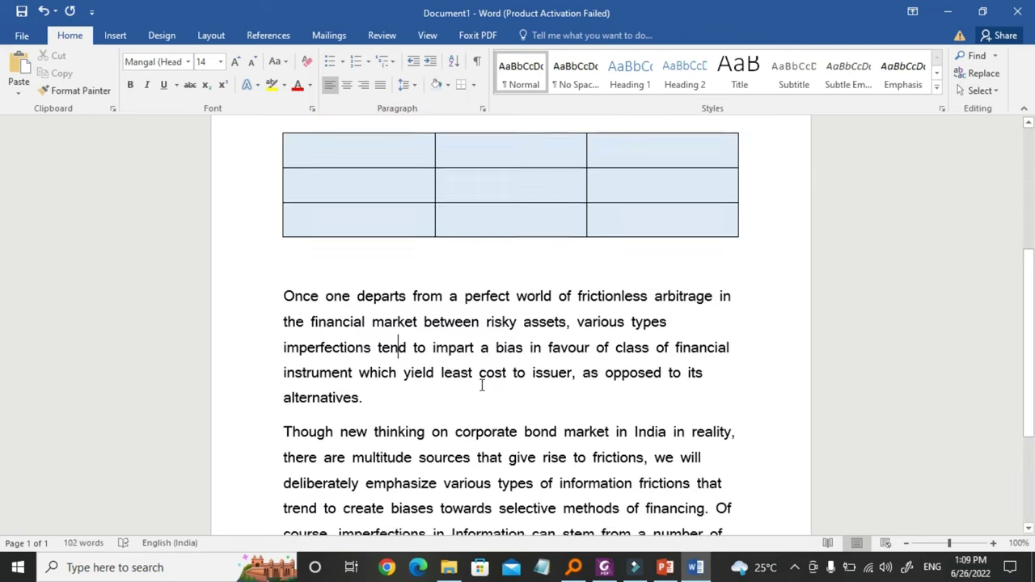
{"action": "scroll", "coordinate": [482, 386], "scroll_direction": "down", "scroll_amount": 1}
- Misspell risky, types, imperfections and impart as riskyy, typees, imperfectionws and impaart
{"action": "left_click", "coordinate": [511, 293]}
{"action": "type", "text": "Y"}
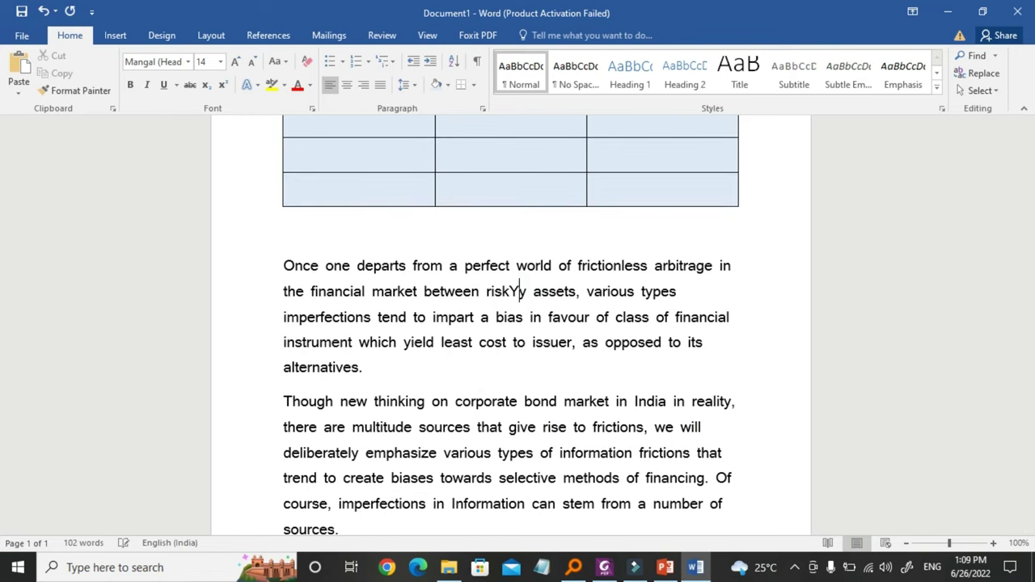
{"action": "key", "text": "BackSpace"}
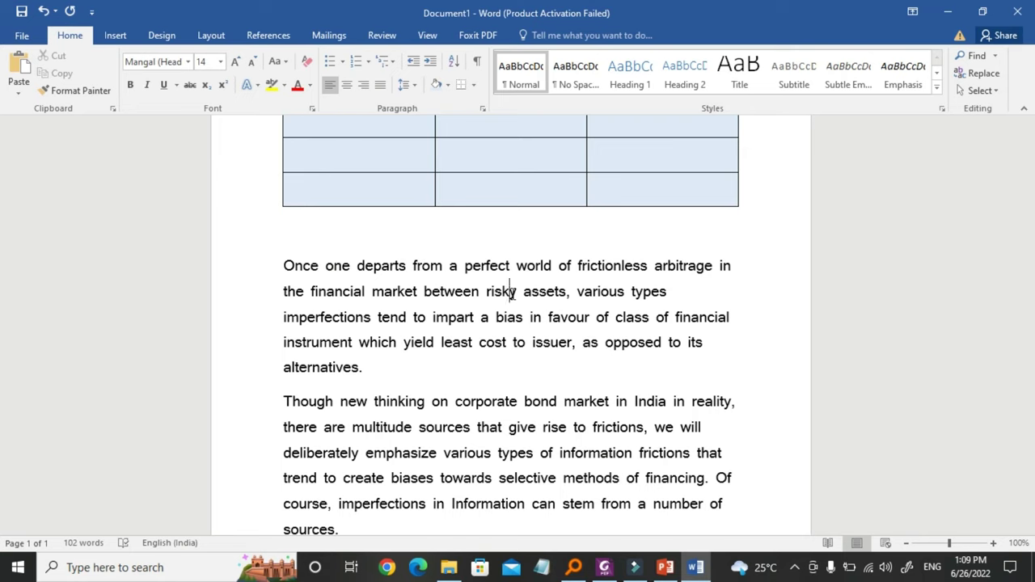
{"action": "type", "text": "y"}
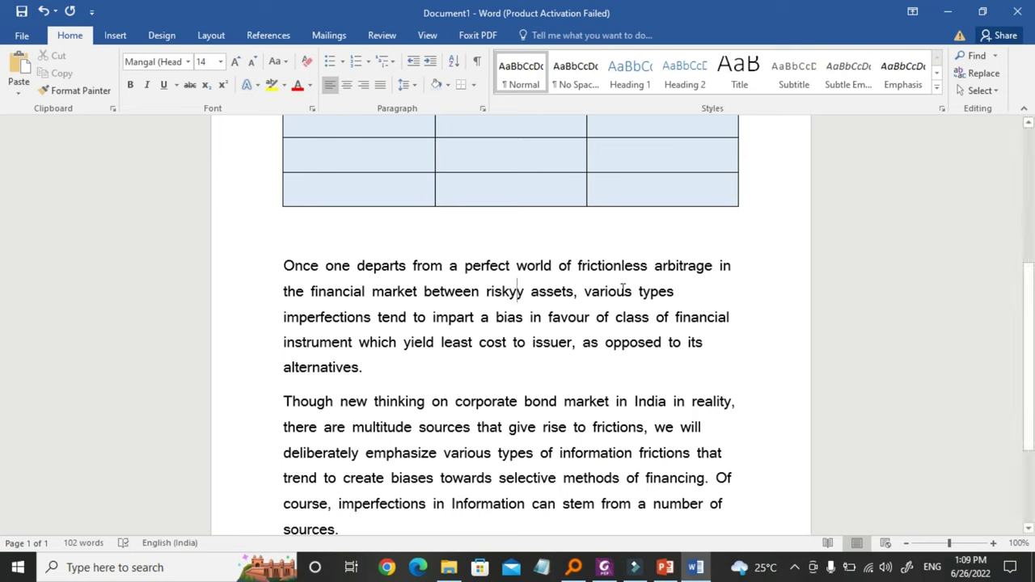
{"action": "left_click", "coordinate": [668, 292]}
{"action": "type", "text": "e"}
{"action": "left_click", "coordinate": [363, 317]}
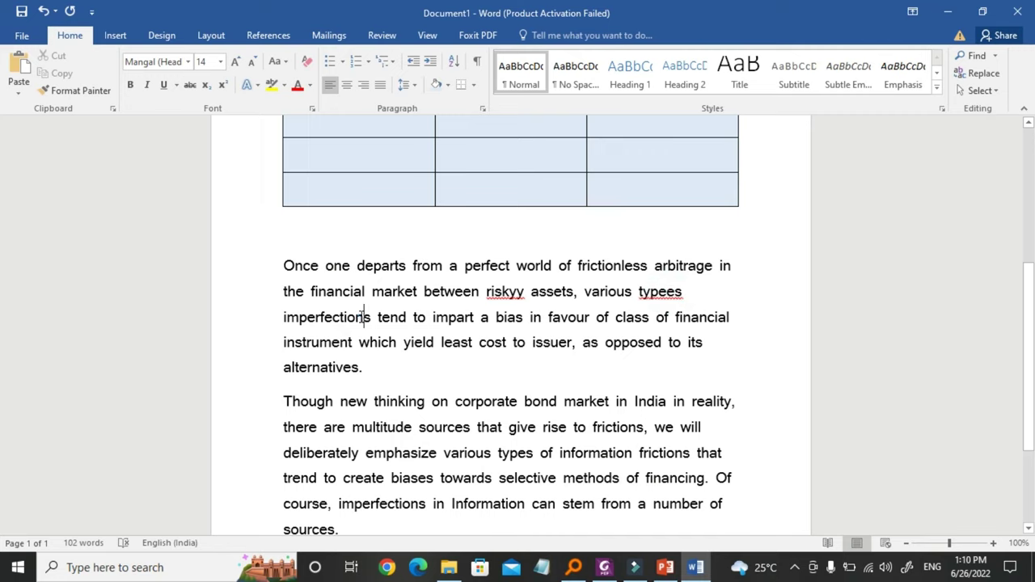
{"action": "type", "text": "w"}
{"action": "left_click", "coordinate": [497, 374]}
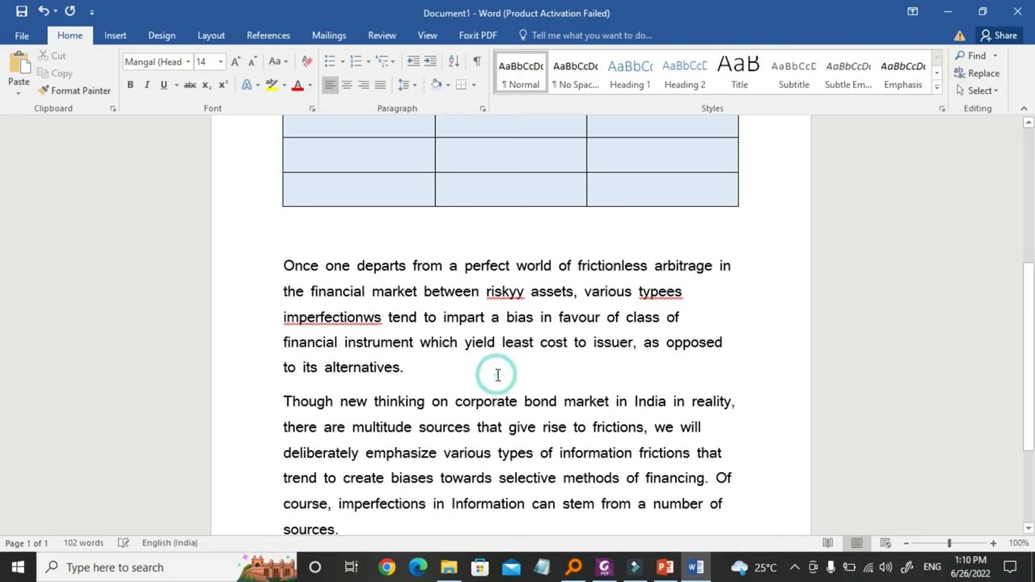
{"action": "left_click", "coordinate": [473, 319]}
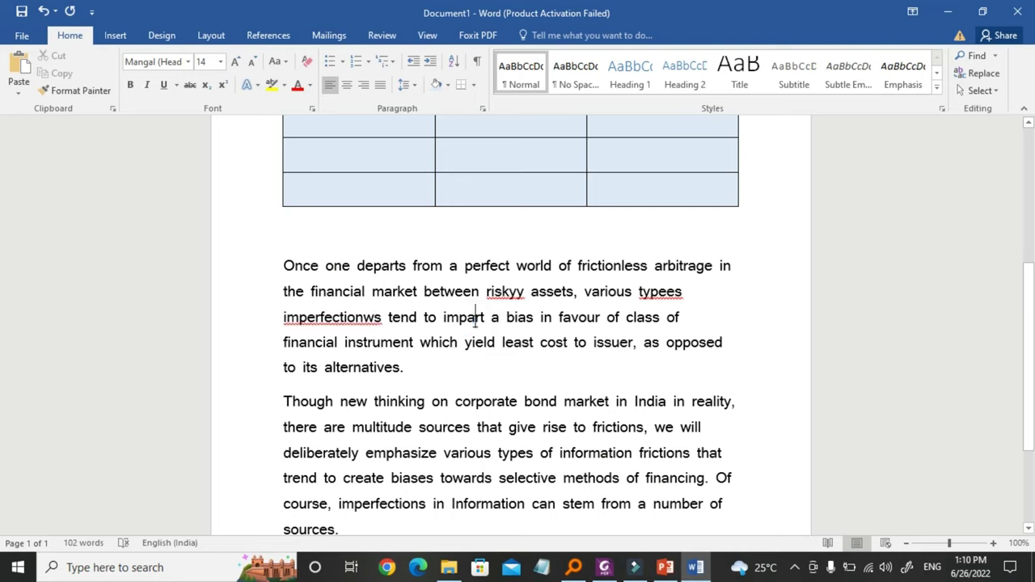
{"action": "type", "text": "a"}
{"action": "left_click", "coordinate": [562, 381]}
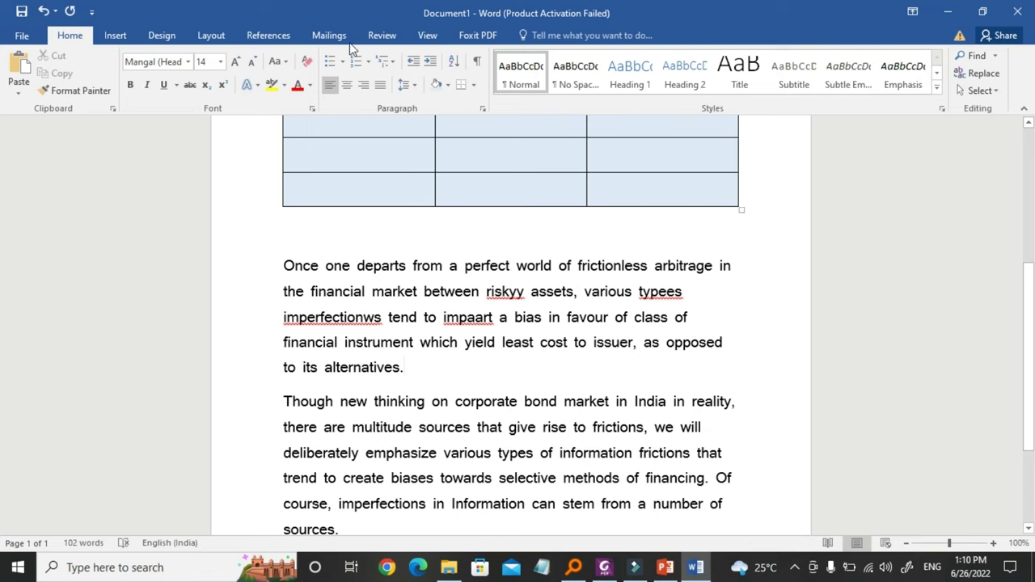
- Run the spelling check, correcting riskyy, typees, imperfectionws and impaart
{"action": "left_click", "coordinate": [382, 36]}
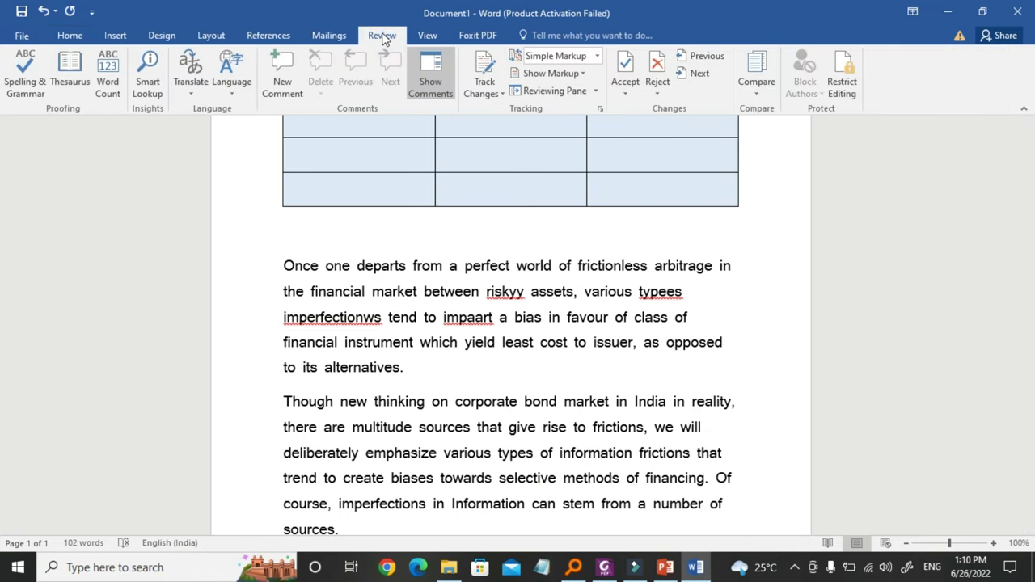
{"action": "left_click", "coordinate": [26, 74]}
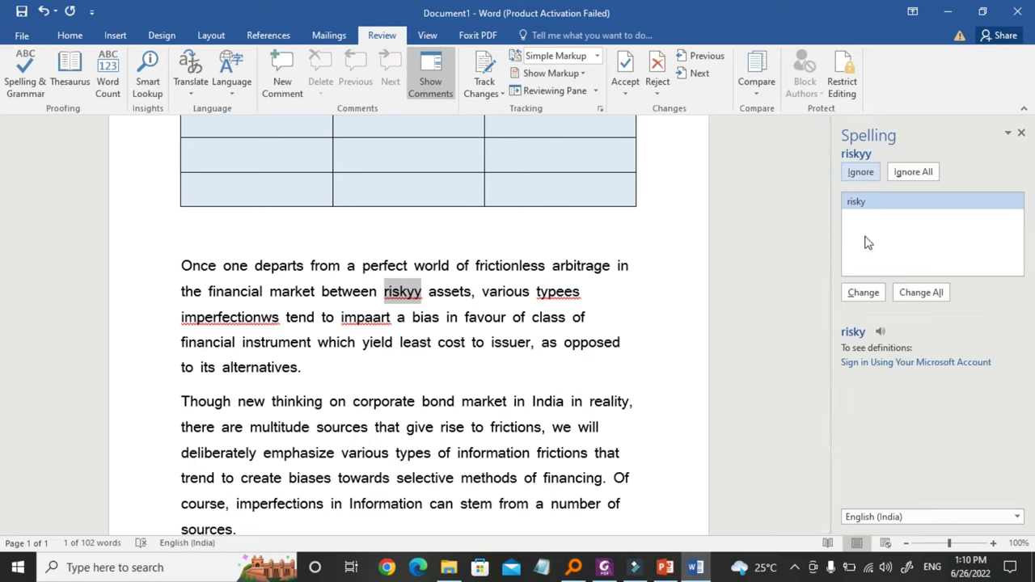
{"action": "left_click", "coordinate": [863, 293]}
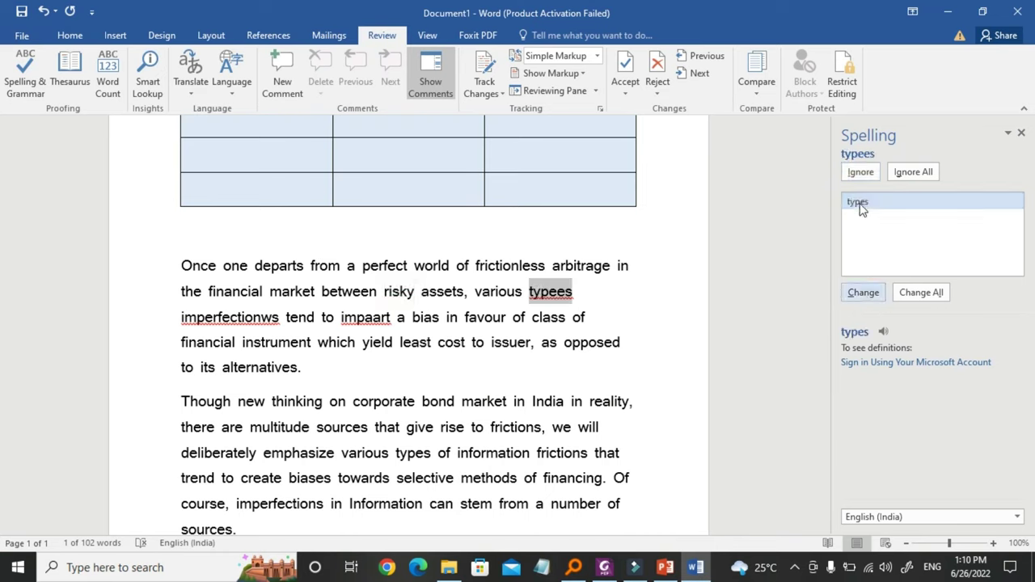
{"action": "left_click", "coordinate": [859, 294]}
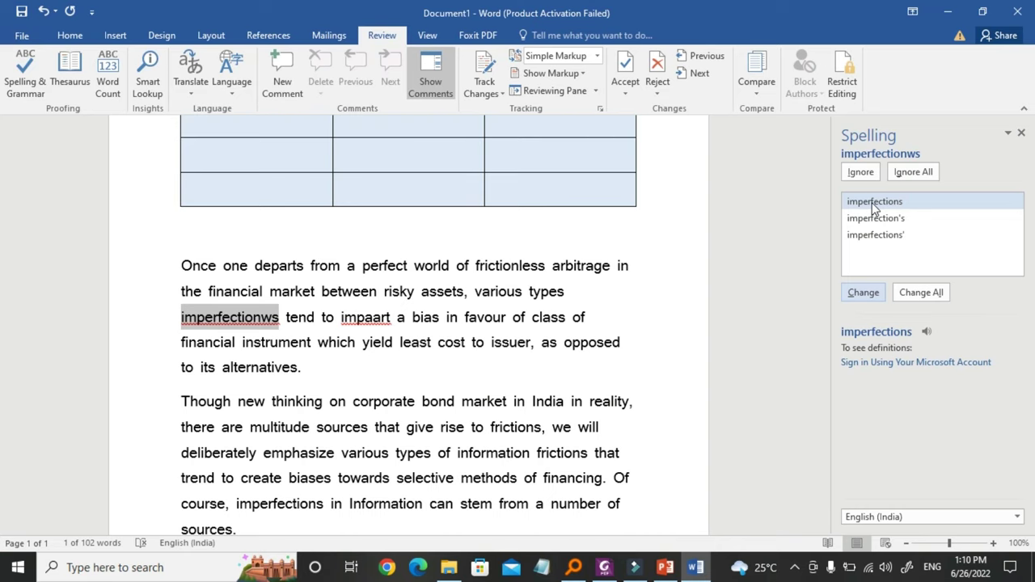
{"action": "left_click", "coordinate": [864, 295]}
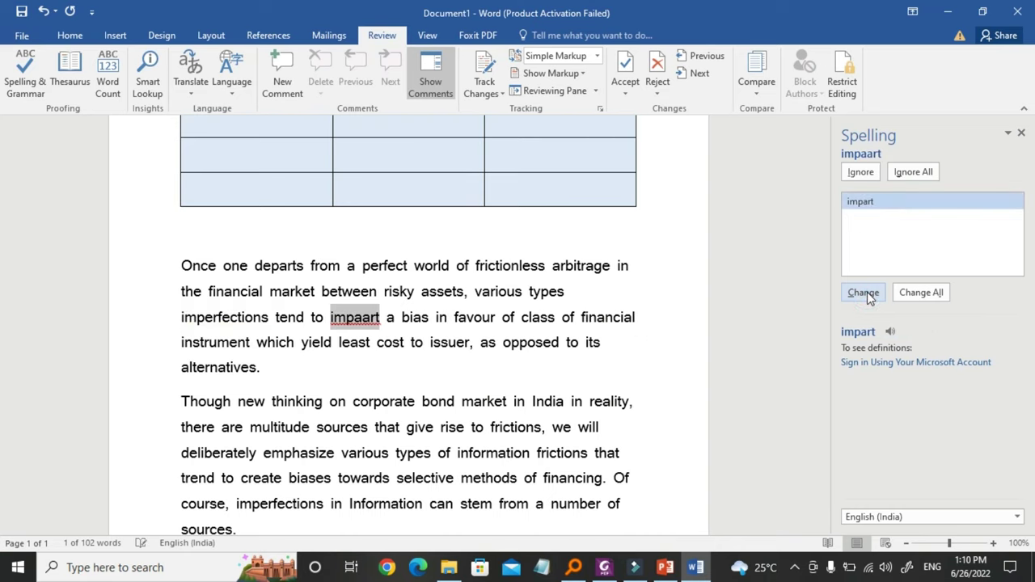
{"action": "left_click", "coordinate": [867, 293]}
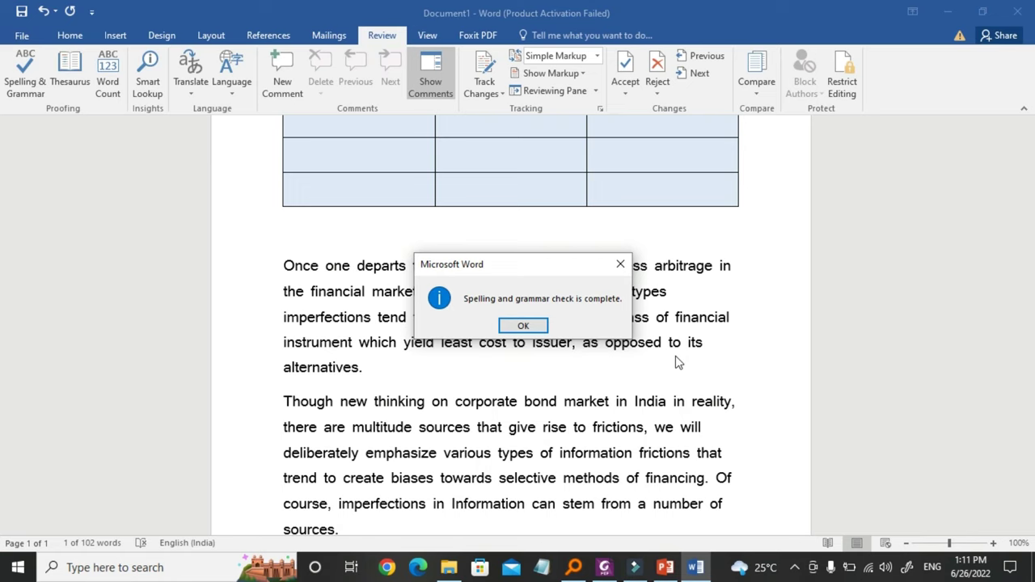
{"action": "left_click", "coordinate": [523, 326]}
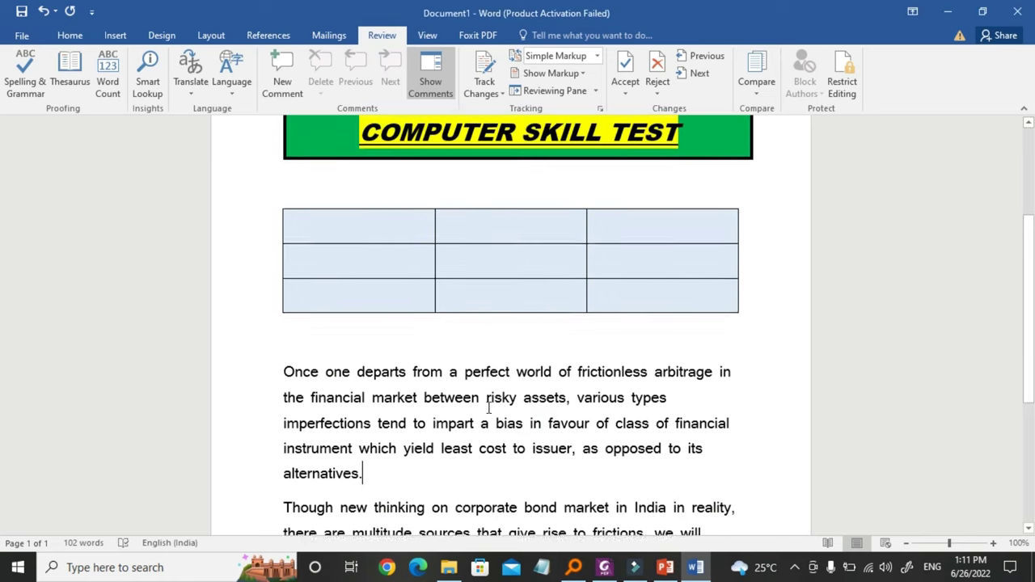
- Return to the Home commands and place the insertion point after 'Moral hazard'
{"action": "scroll", "coordinate": [489, 408], "scroll_direction": "up", "scroll_amount": 2}
{"action": "scroll", "coordinate": [488, 408], "scroll_direction": "up", "scroll_amount": 1}
{"action": "scroll", "coordinate": [489, 408], "scroll_direction": "up", "scroll_amount": 1}
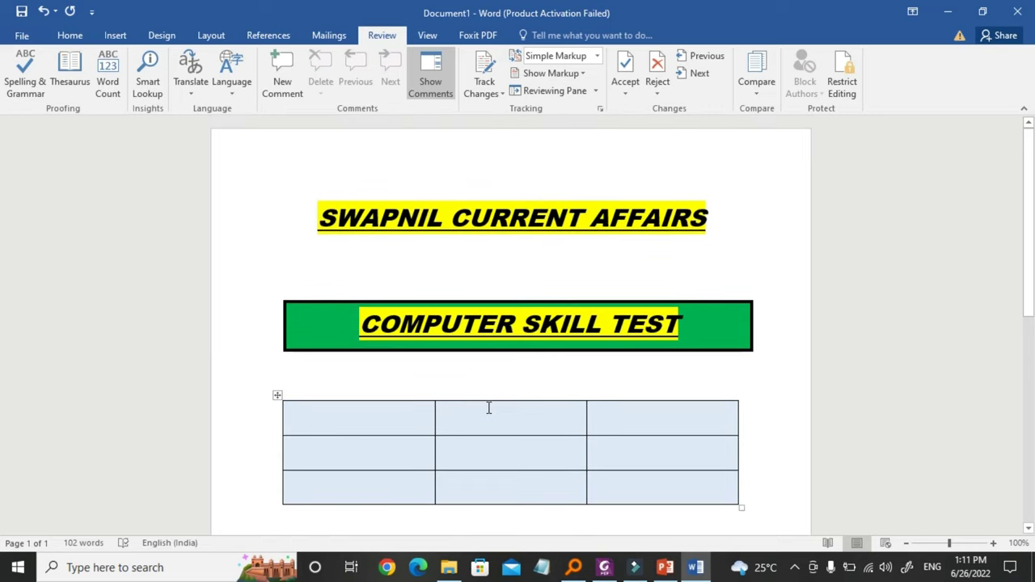
{"action": "left_click", "coordinate": [69, 34]}
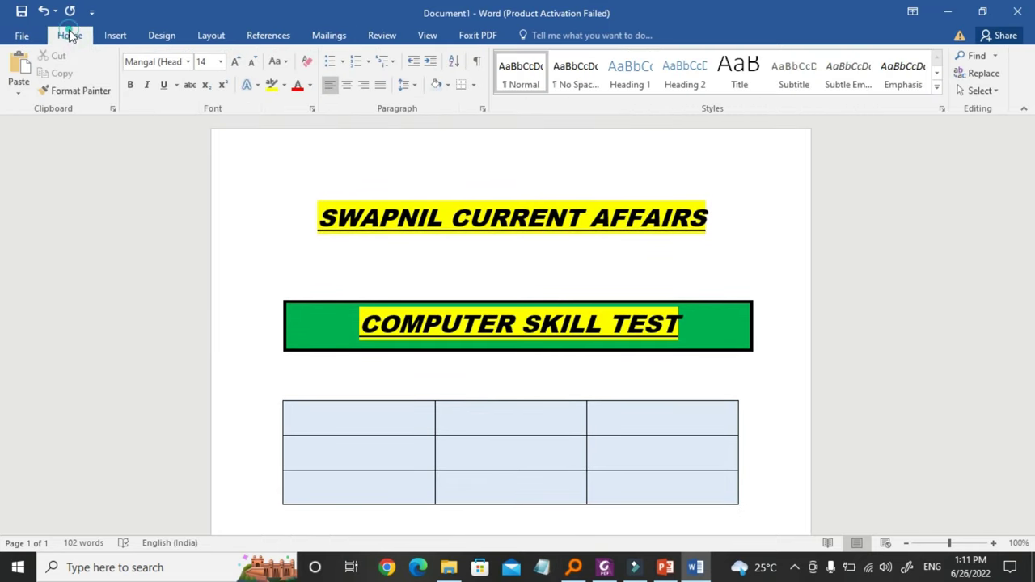
{"action": "left_click", "coordinate": [237, 224]}
{"action": "scroll", "coordinate": [391, 375], "scroll_direction": "down", "scroll_amount": 3}
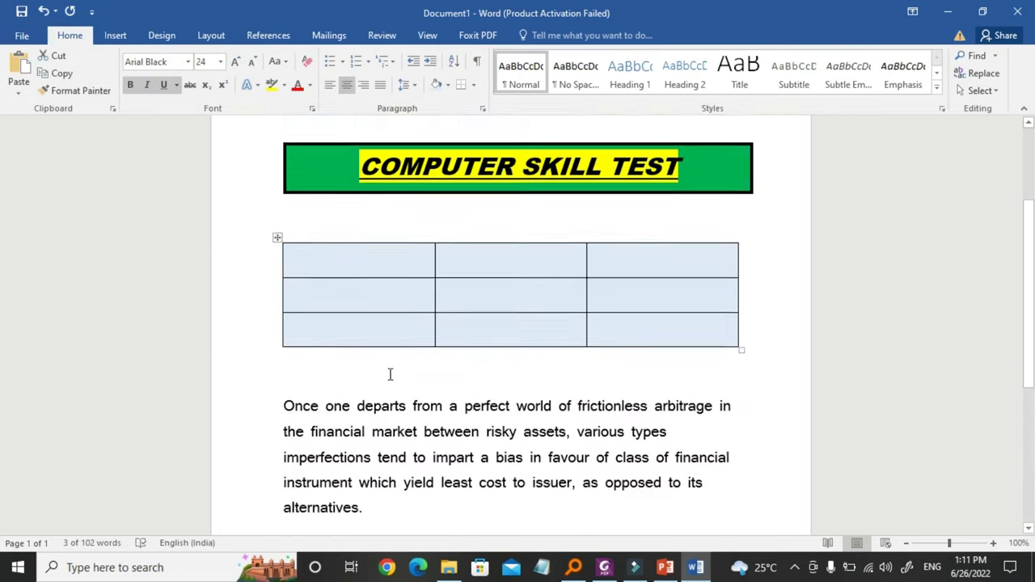
{"action": "scroll", "coordinate": [391, 375], "scroll_direction": "down", "scroll_amount": 4}
{"action": "scroll", "coordinate": [391, 375], "scroll_direction": "down", "scroll_amount": 1}
{"action": "left_click", "coordinate": [519, 455]}
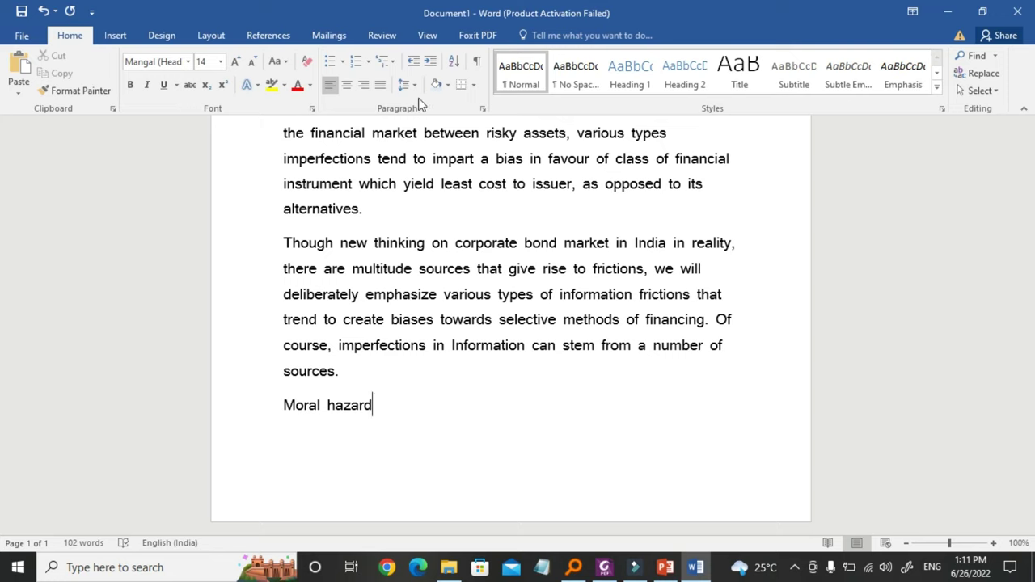
- Apply a Box page border with a solid light-blue 3 pt line via Borders and Shading
{"action": "left_click", "coordinate": [476, 91]}
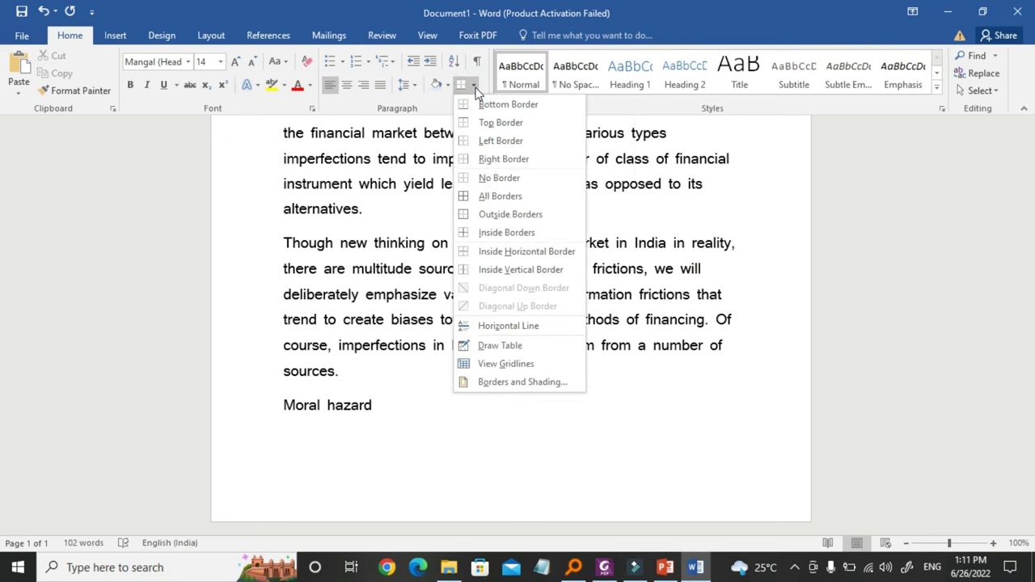
{"action": "left_click", "coordinate": [505, 383]}
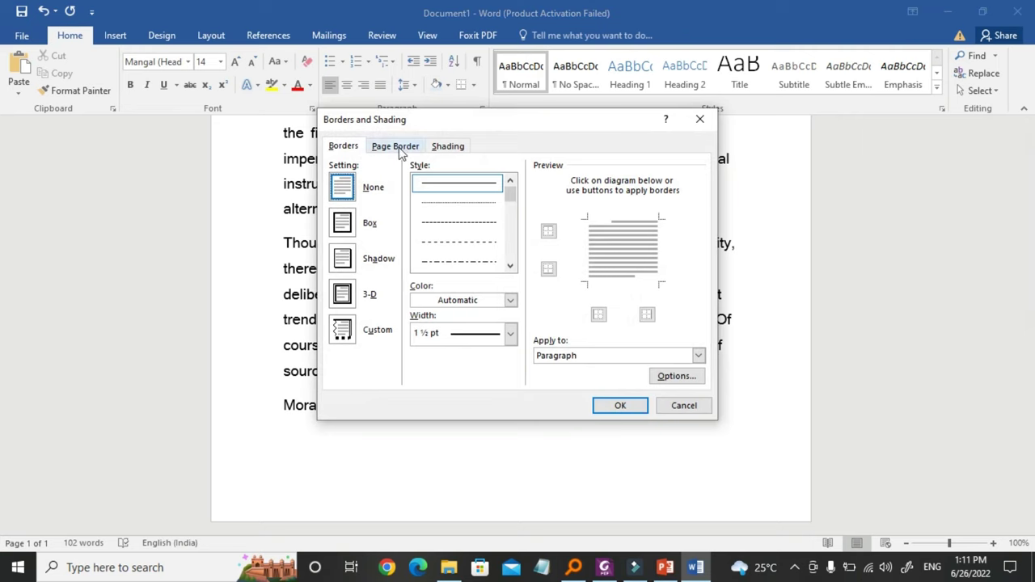
{"action": "left_click", "coordinate": [398, 149]}
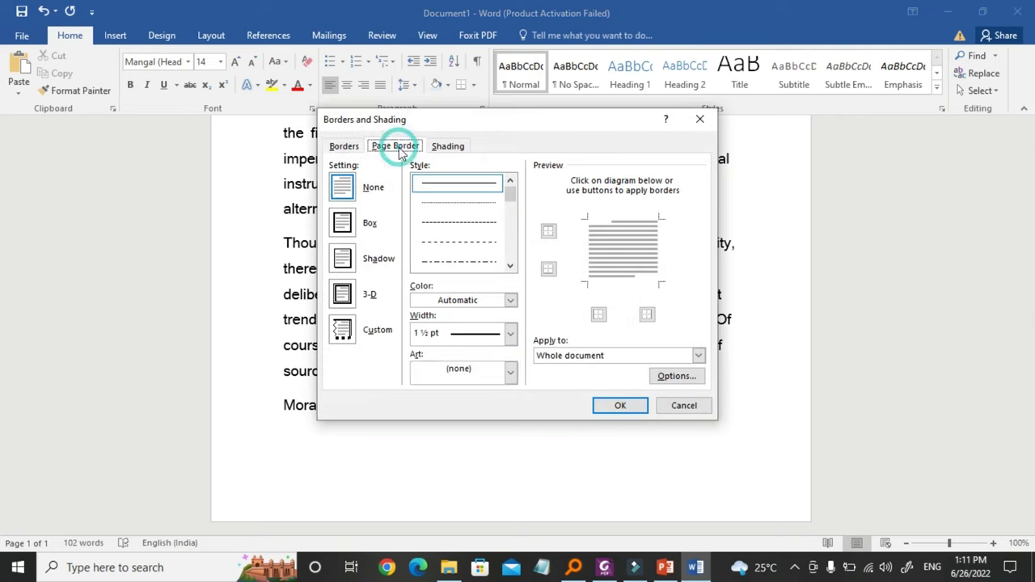
{"action": "left_click", "coordinate": [342, 224]}
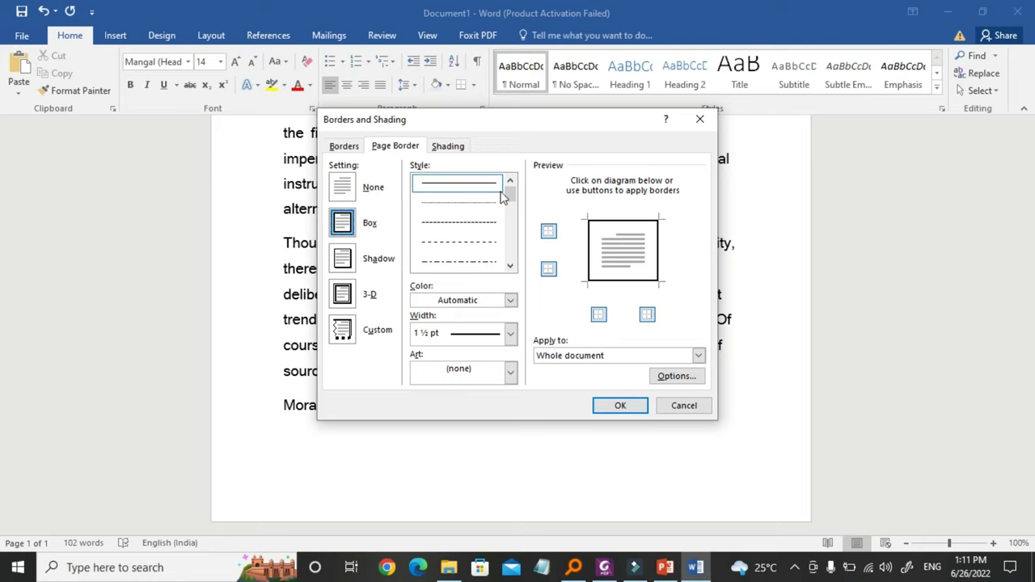
{"action": "left_click_drag", "start_coordinate": [510, 196], "coordinate": [510, 247]}
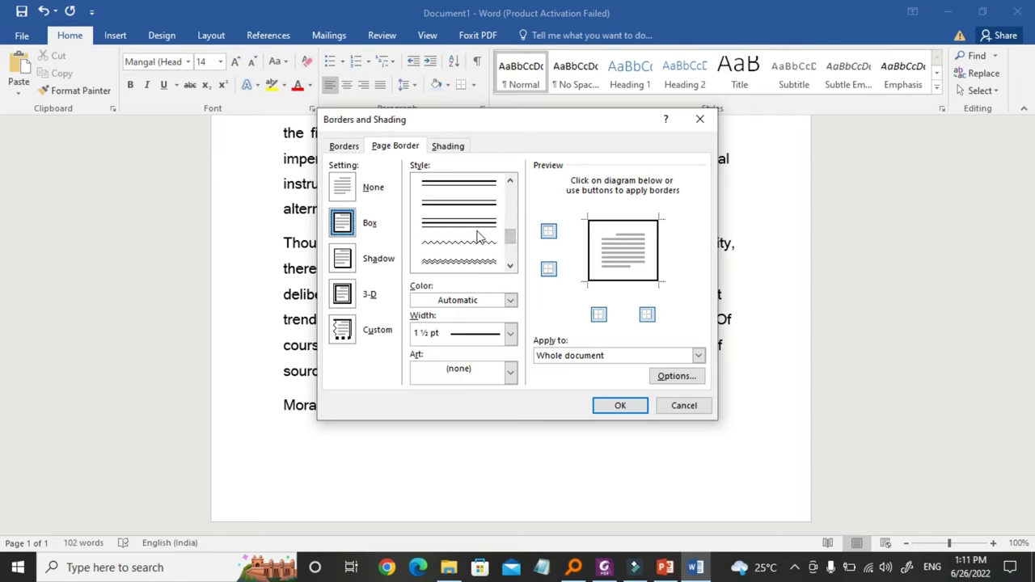
{"action": "left_click_drag", "start_coordinate": [511, 238], "coordinate": [511, 257]}
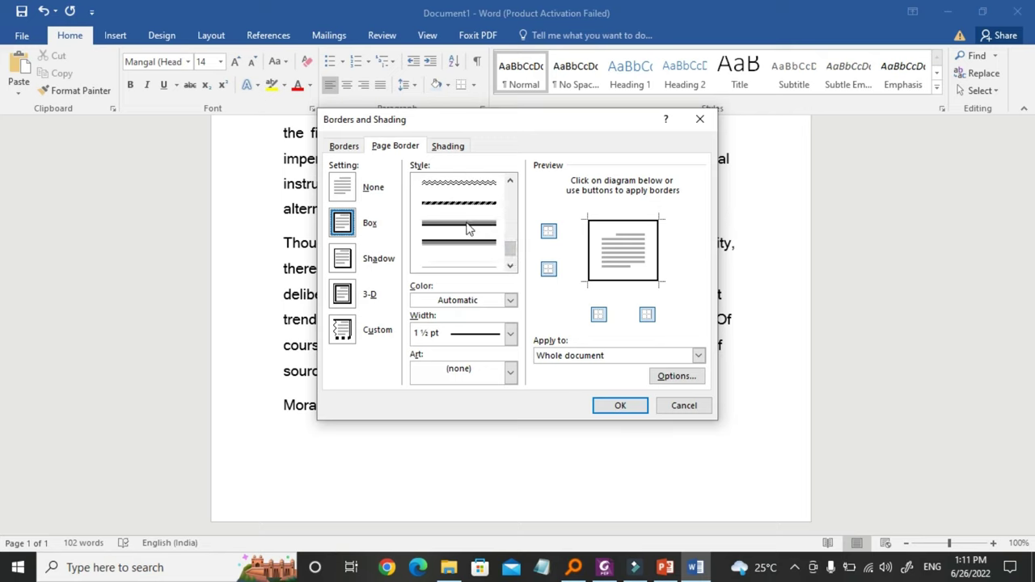
{"action": "left_click_drag", "start_coordinate": [511, 251], "coordinate": [510, 191]}
{"action": "left_click", "coordinate": [473, 183]}
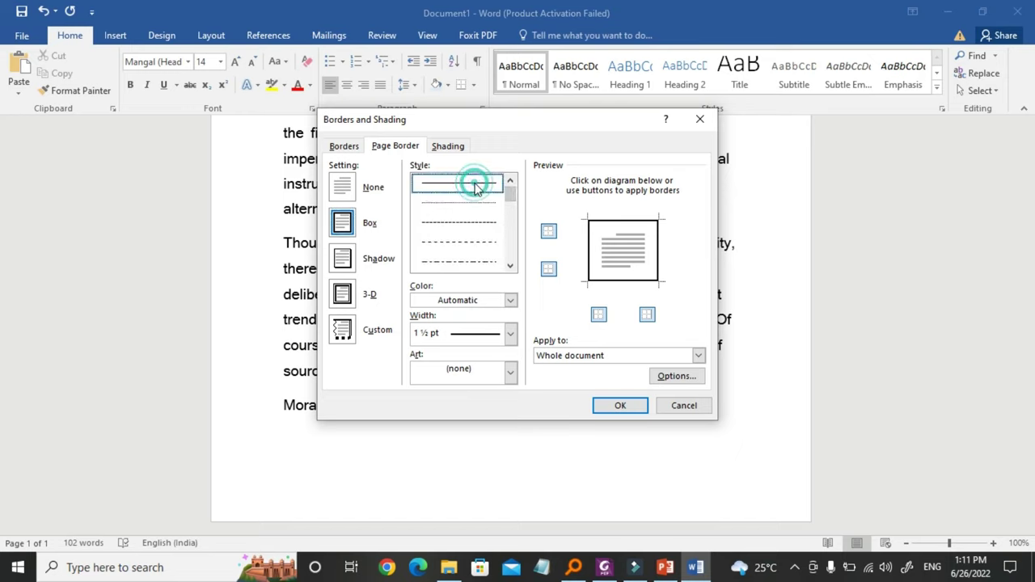
{"action": "left_click", "coordinate": [511, 304]}
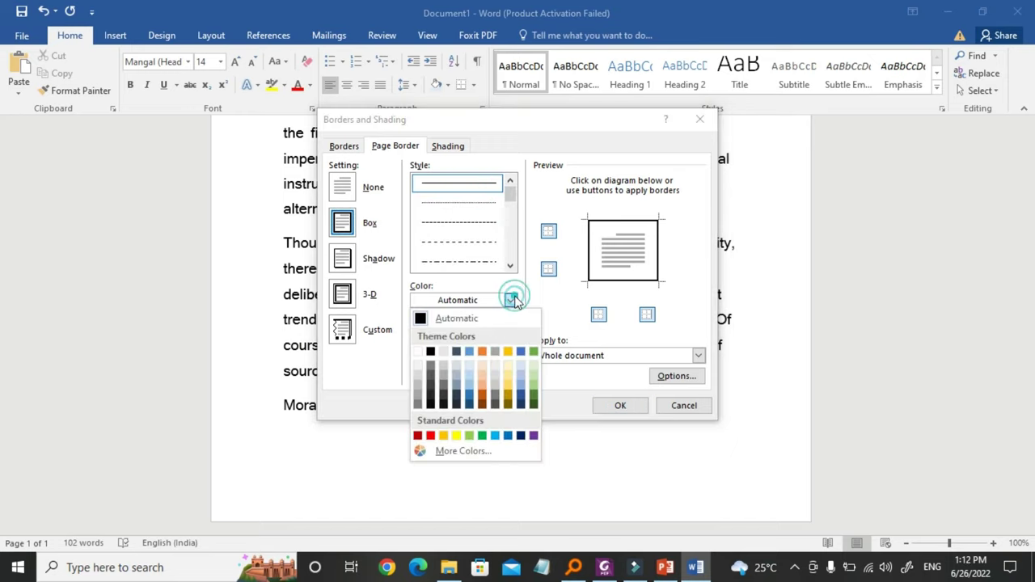
{"action": "left_click", "coordinate": [496, 437]}
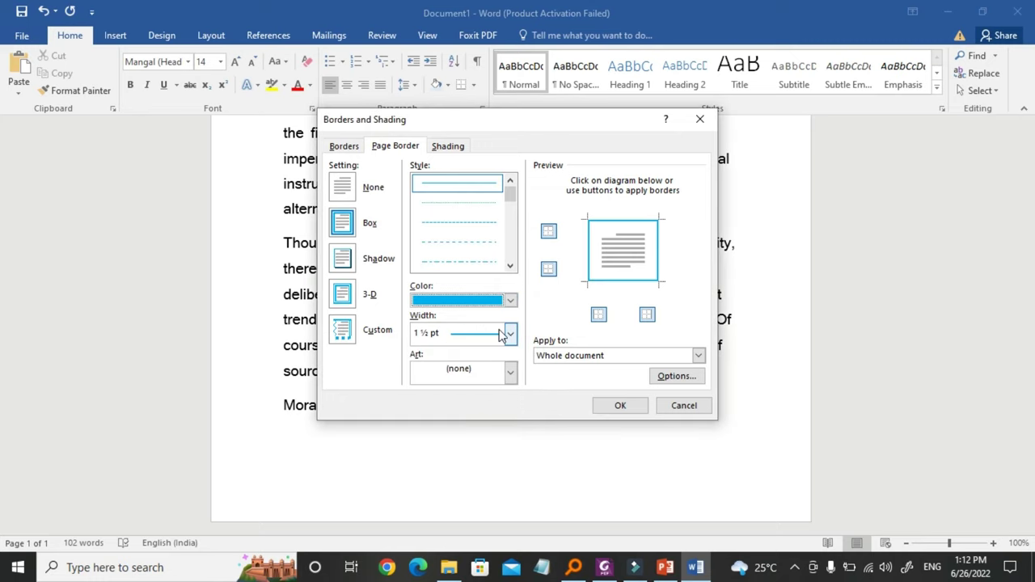
{"action": "left_click", "coordinate": [511, 334]}
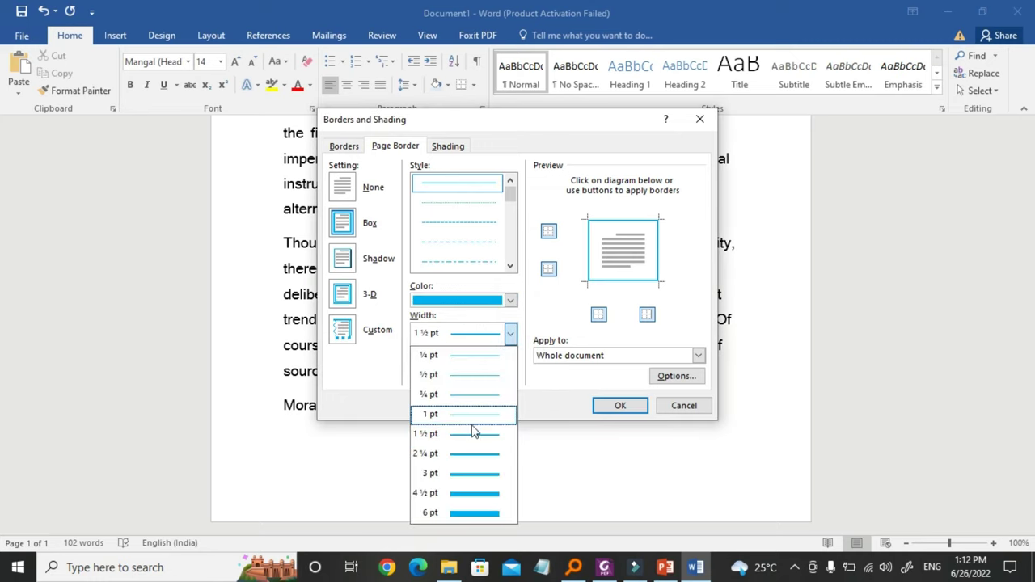
{"action": "left_click", "coordinate": [467, 477]}
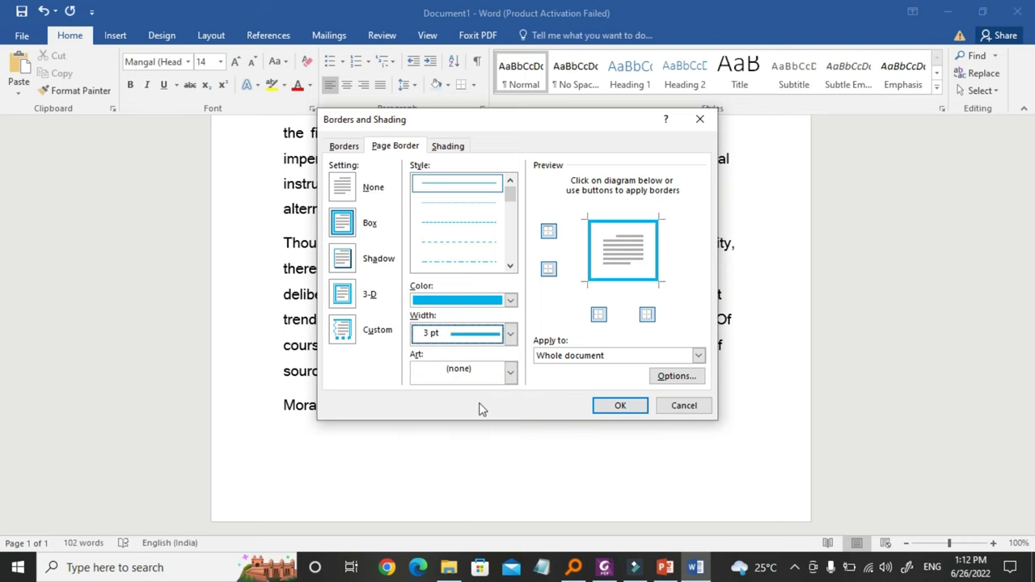
{"action": "left_click", "coordinate": [631, 407]}
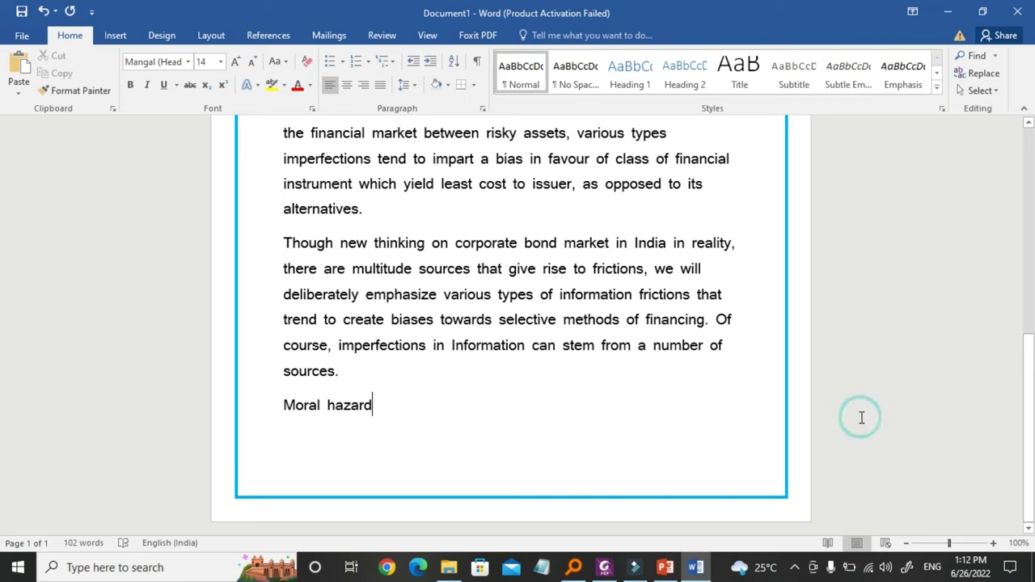
- Insert a Plain Number 2 page number centred at the bottom of the page
{"action": "scroll", "coordinate": [862, 418], "scroll_direction": "down", "scroll_amount": 5}
{"action": "scroll", "coordinate": [862, 417], "scroll_direction": "down", "scroll_amount": 1}
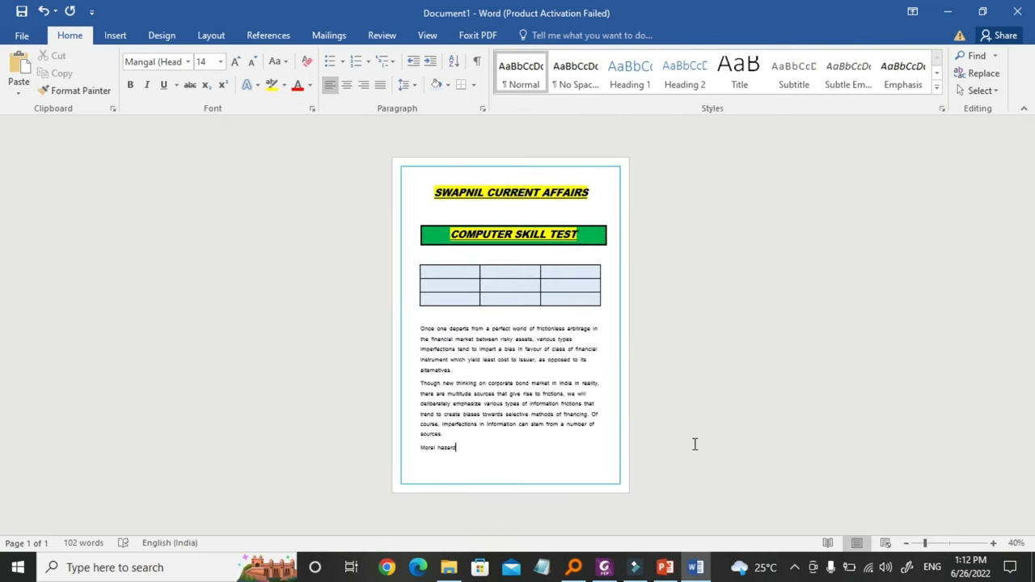
{"action": "scroll", "coordinate": [694, 444], "scroll_direction": "up", "scroll_amount": 2}
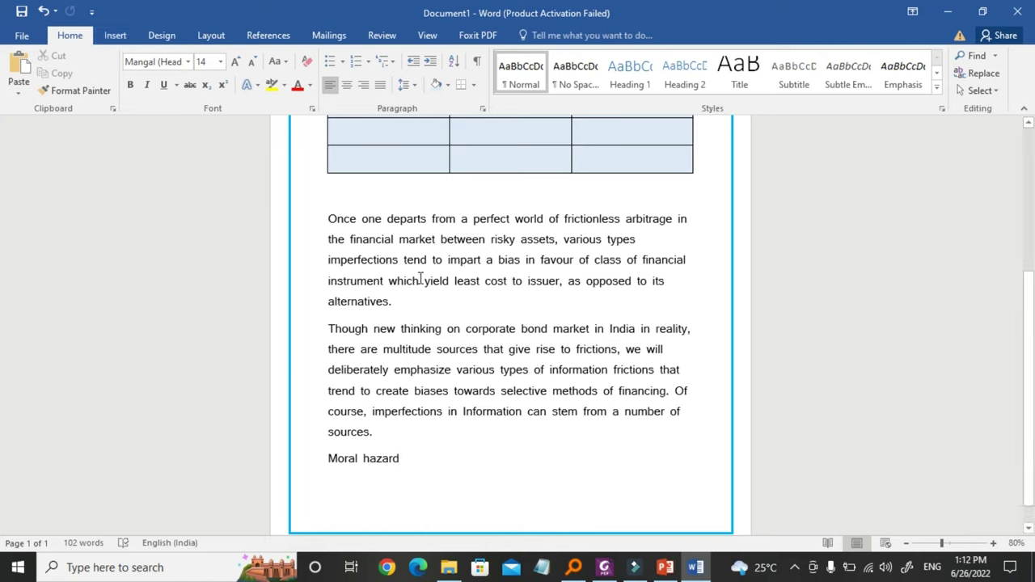
{"action": "left_click", "coordinate": [125, 39]}
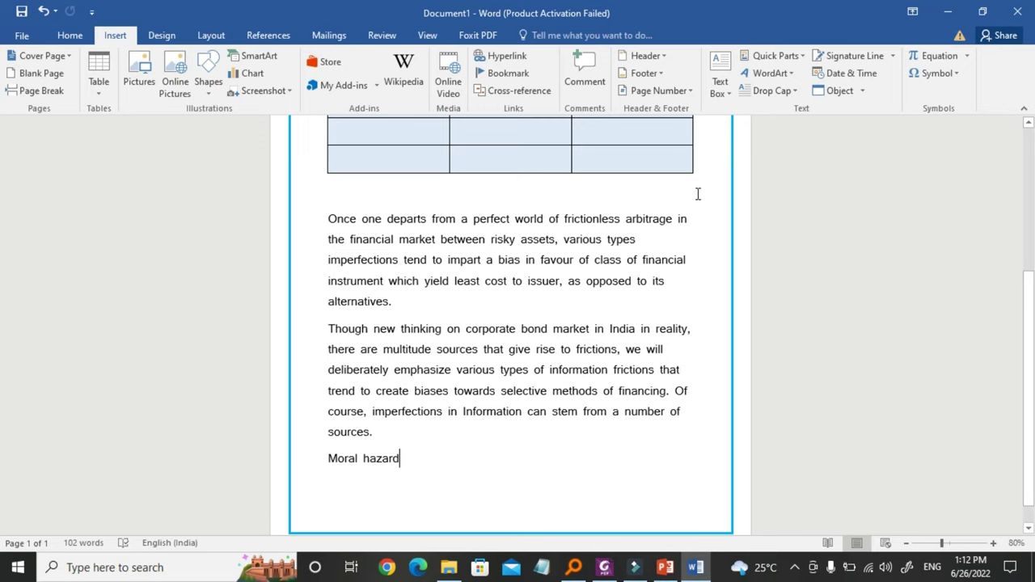
{"action": "left_click", "coordinate": [680, 94]}
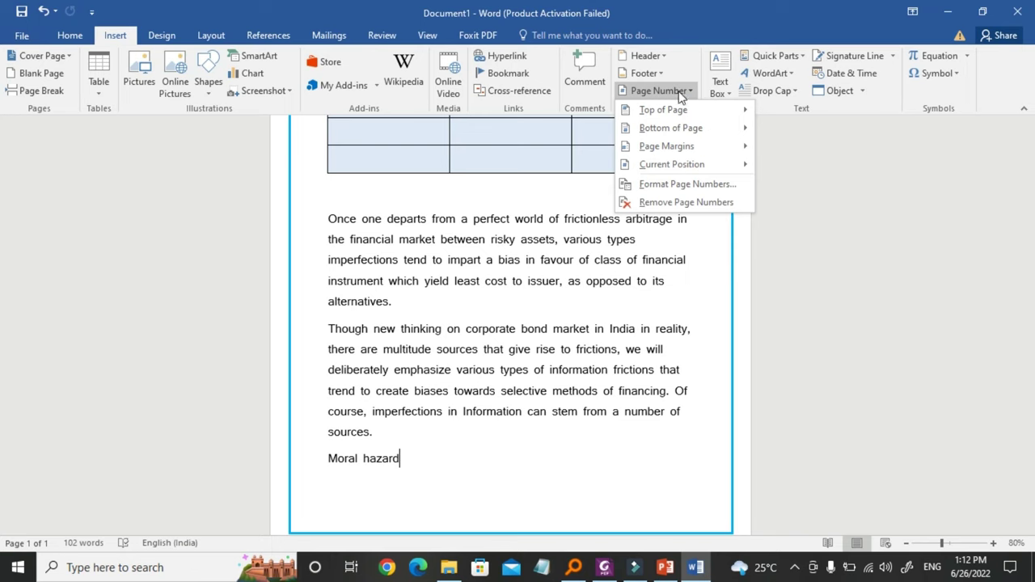
{"action": "mouse_move", "coordinate": [682, 111]}
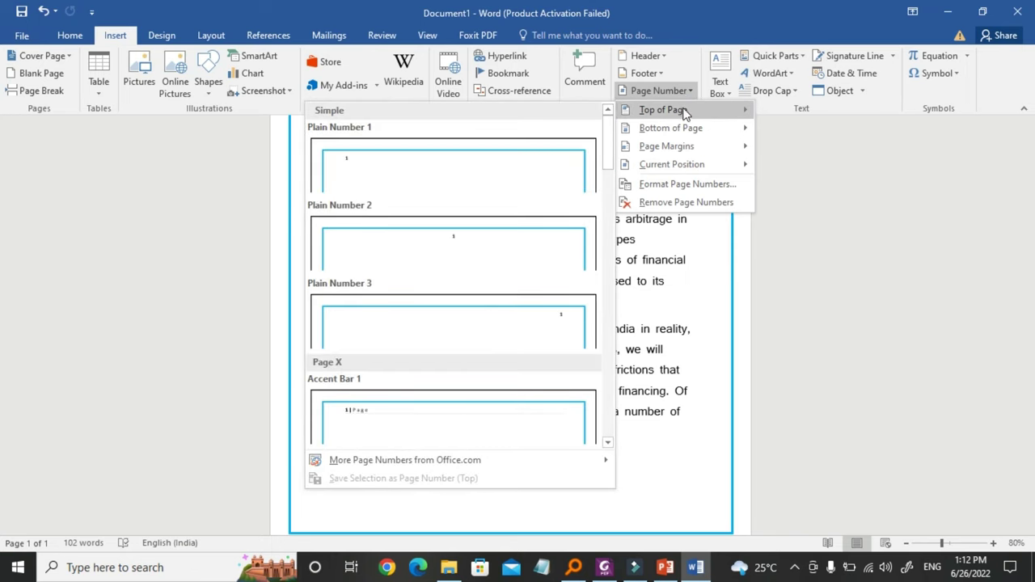
{"action": "mouse_move", "coordinate": [686, 131]}
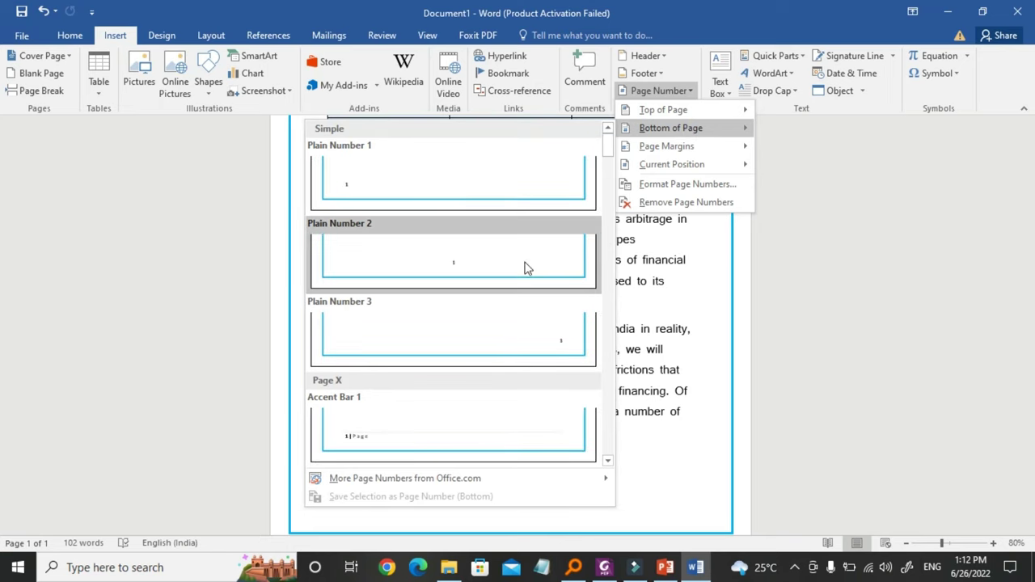
{"action": "left_click", "coordinate": [471, 267]}
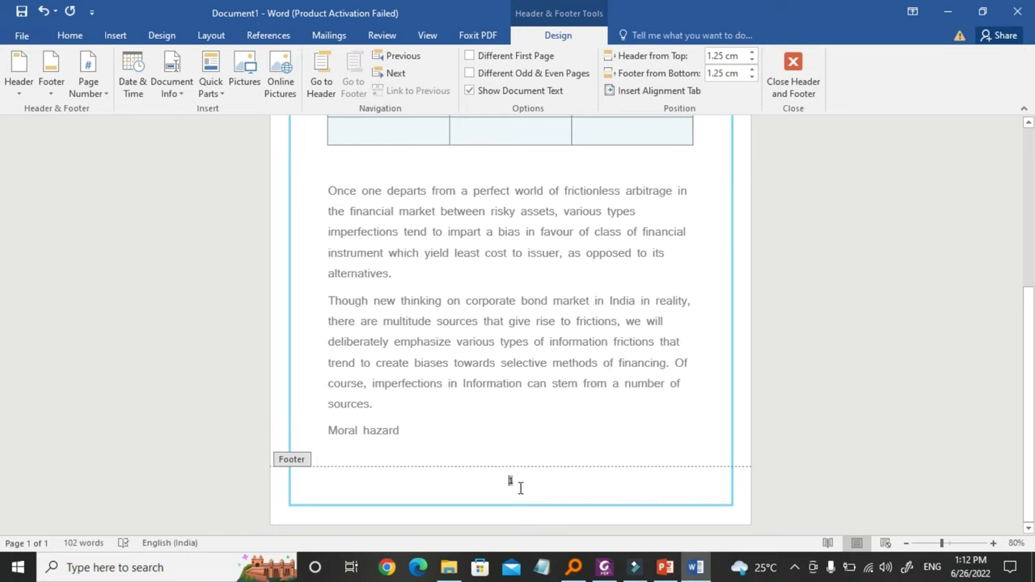
- Leave the footer and add a page break after Moral hazard to start a blank second page
{"action": "double_click", "coordinate": [520, 436]}
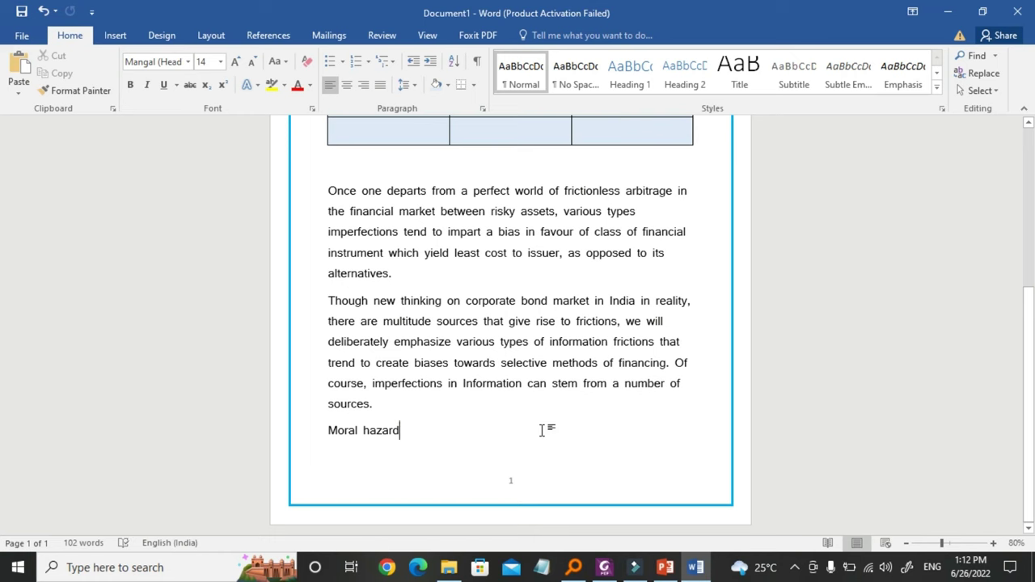
{"action": "key", "text": "Return"}
{"action": "key", "text": "ctrl+Return"}
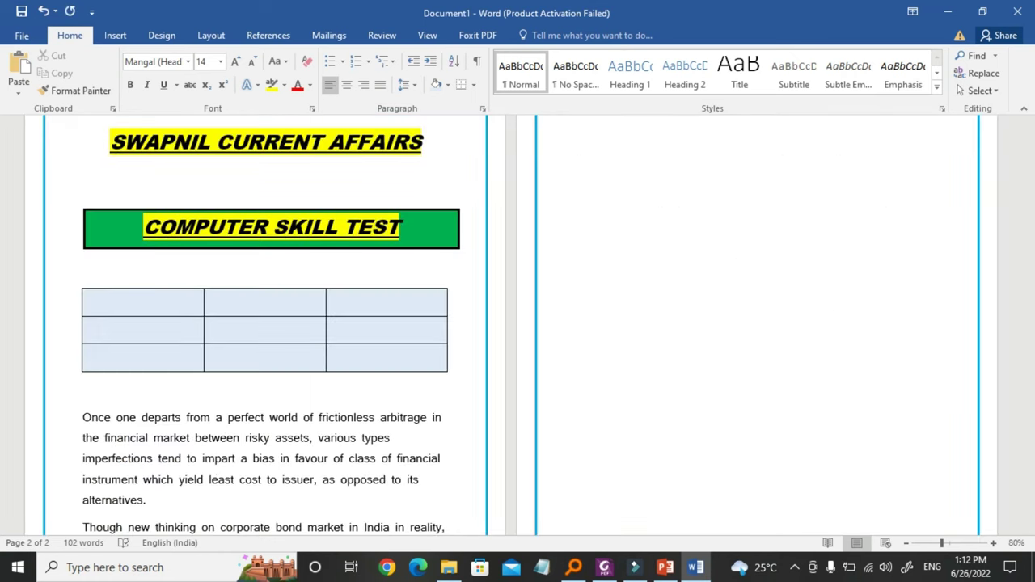
- Add another page break at the top of page 2 for a third page, then open the footer
{"action": "scroll", "coordinate": [538, 437], "scroll_direction": "down", "scroll_amount": 1, "text": "ctrl"}
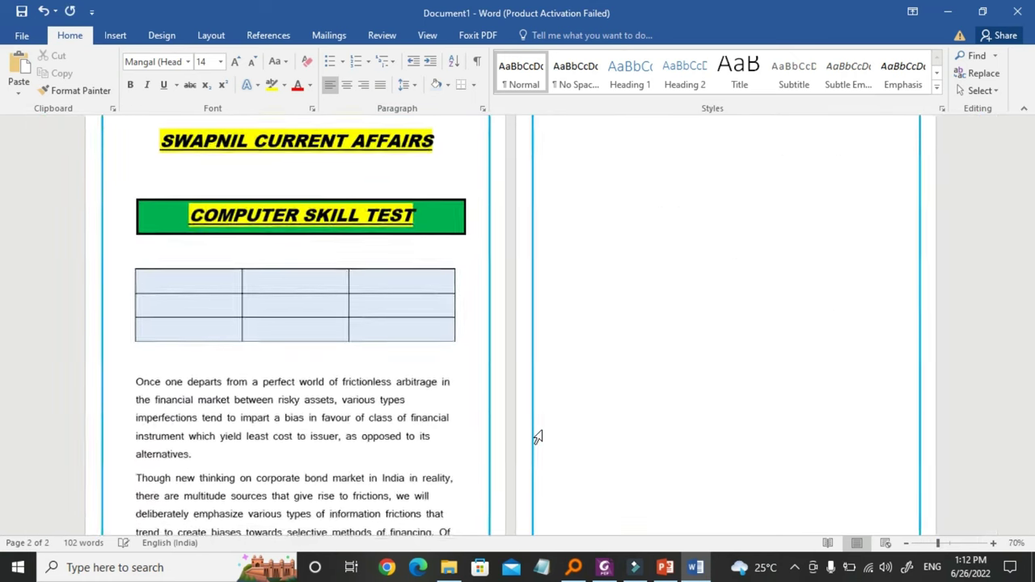
{"action": "scroll", "coordinate": [538, 437], "scroll_direction": "down", "scroll_amount": 1, "text": "ctrl"}
{"action": "scroll", "coordinate": [537, 436], "scroll_direction": "down", "scroll_amount": 1, "text": "ctrl"}
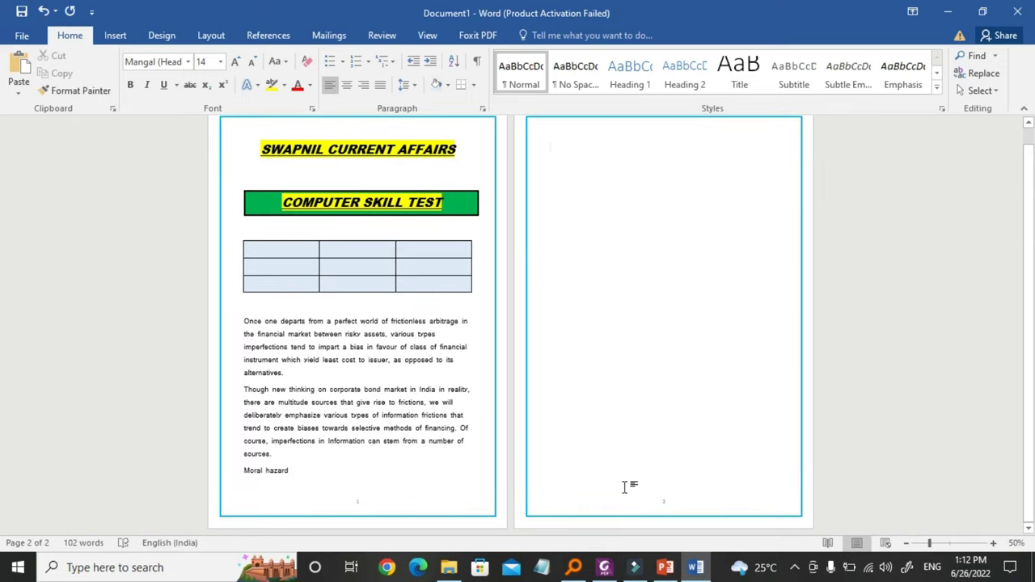
{"action": "scroll", "coordinate": [622, 404], "scroll_direction": "down", "scroll_amount": 2, "text": "ctrl"}
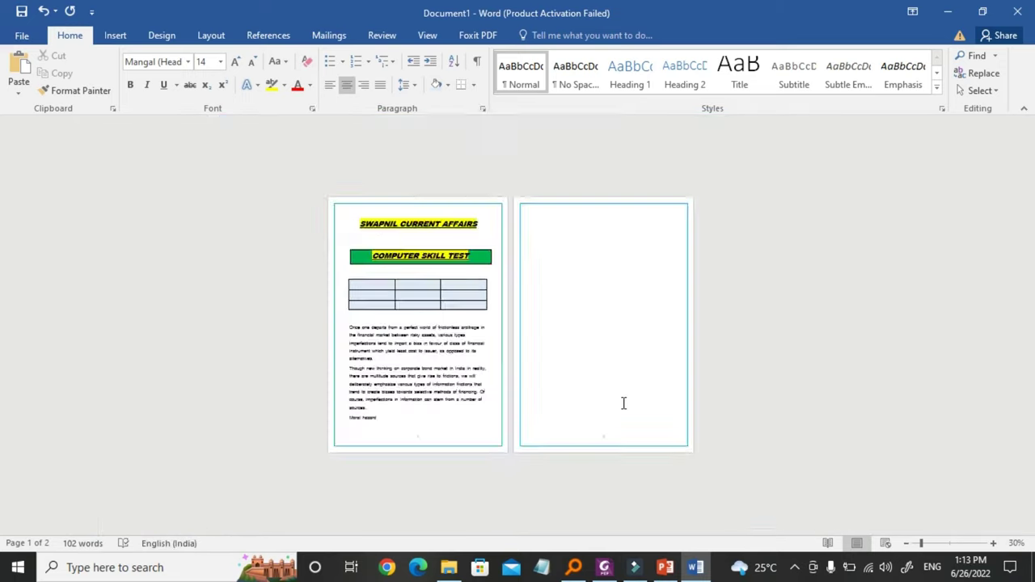
{"action": "scroll", "coordinate": [622, 402], "scroll_direction": "up", "scroll_amount": 6, "text": "ctrl"}
{"action": "scroll", "coordinate": [719, 416], "scroll_direction": "down", "scroll_amount": 3}
{"action": "scroll", "coordinate": [720, 414], "scroll_direction": "down", "scroll_amount": 6}
{"action": "scroll", "coordinate": [720, 414], "scroll_direction": "down", "scroll_amount": 2}
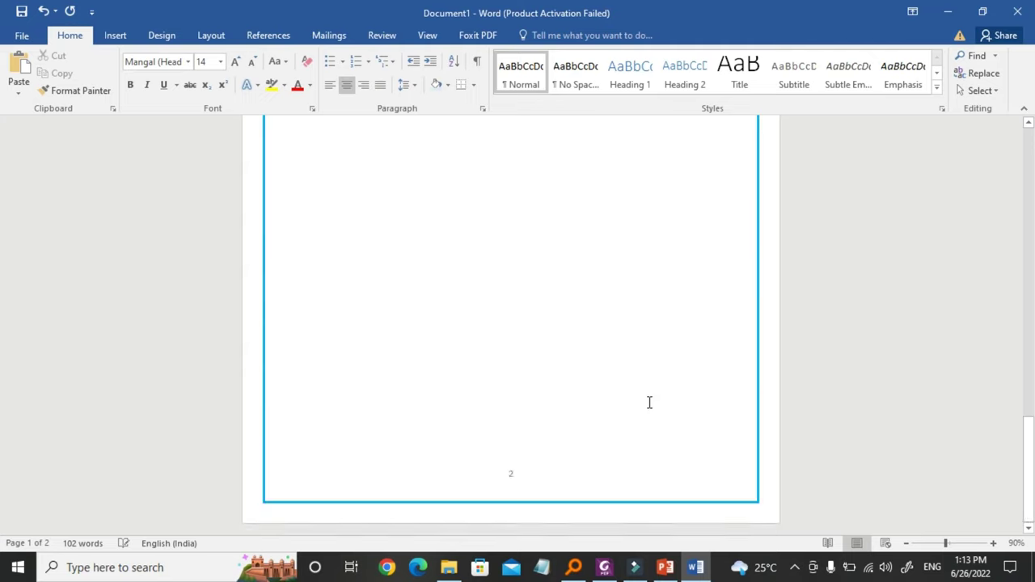
{"action": "left_click", "coordinate": [437, 386]}
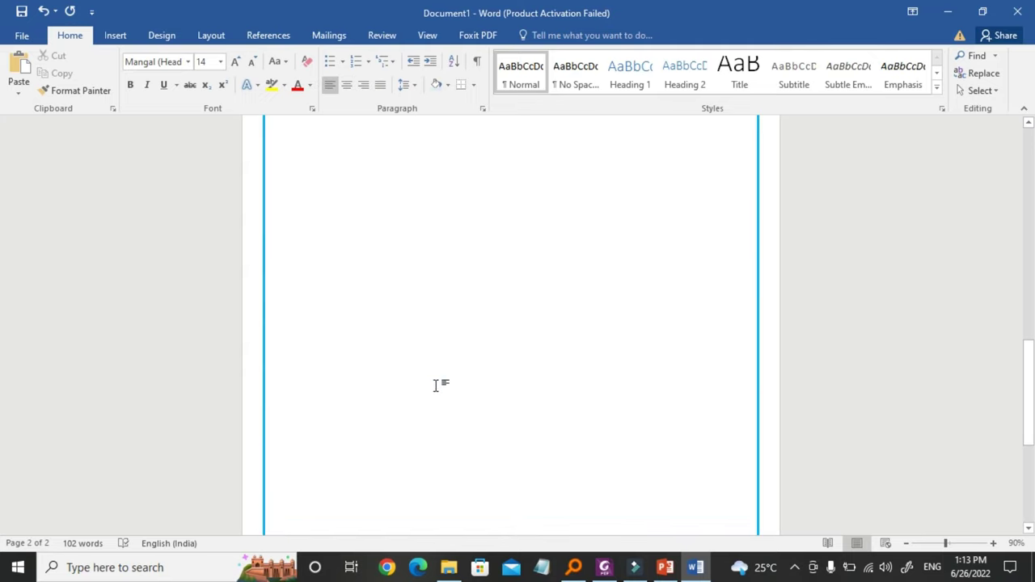
{"action": "scroll", "coordinate": [511, 323], "scroll_direction": "up", "scroll_amount": 5}
{"action": "scroll", "coordinate": [511, 324], "scroll_direction": "down", "scroll_amount": 3}
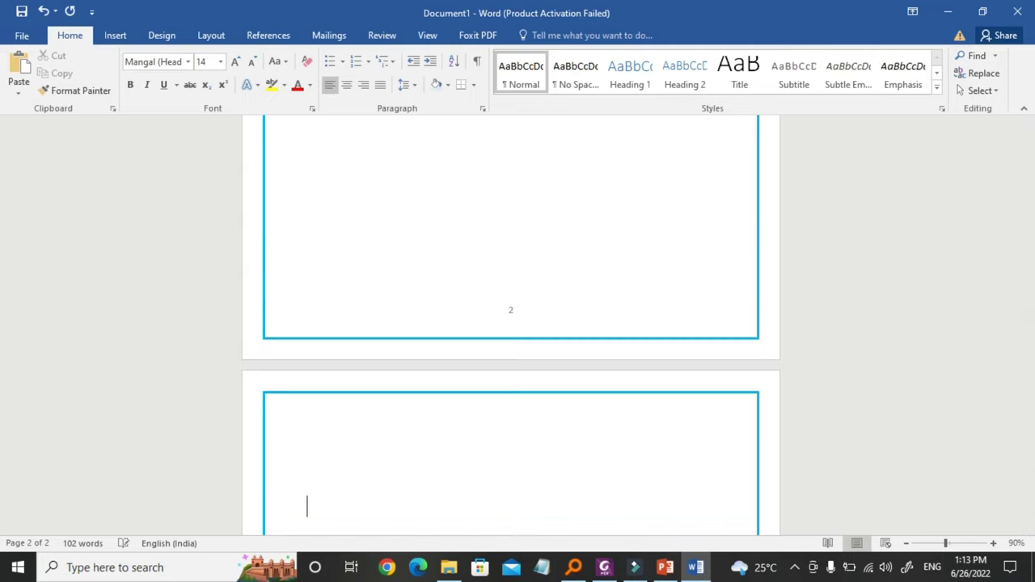
{"action": "key", "text": "Return"}
{"action": "key", "text": "Return"}
{"action": "key", "text": "Return"}
{"action": "key", "text": "Return"}
{"action": "key", "text": "Return"}
{"action": "key", "text": "Return"}
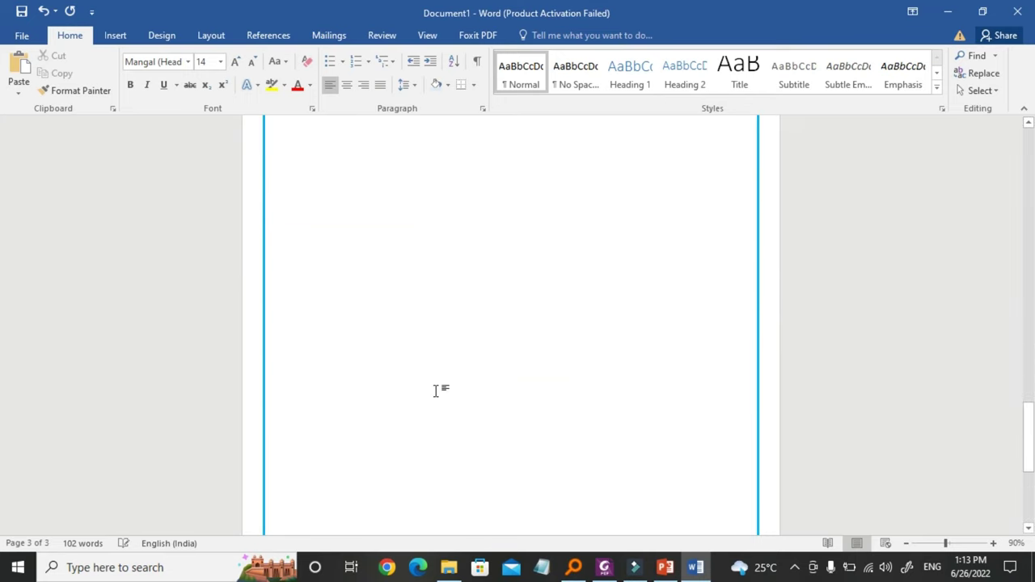
{"action": "scroll", "coordinate": [437, 391], "scroll_direction": "up", "scroll_amount": 10}
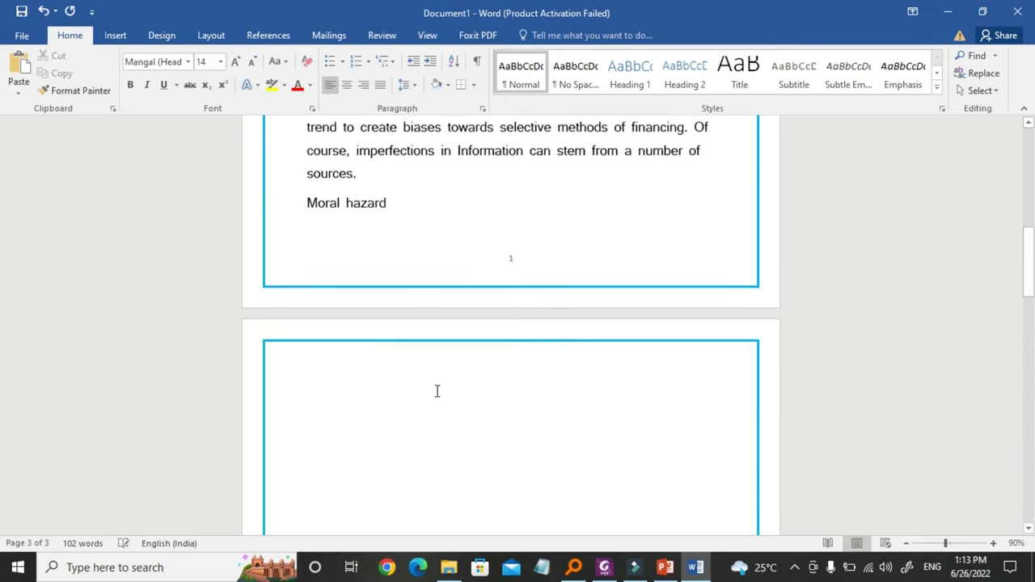
{"action": "double_click", "coordinate": [511, 306]}
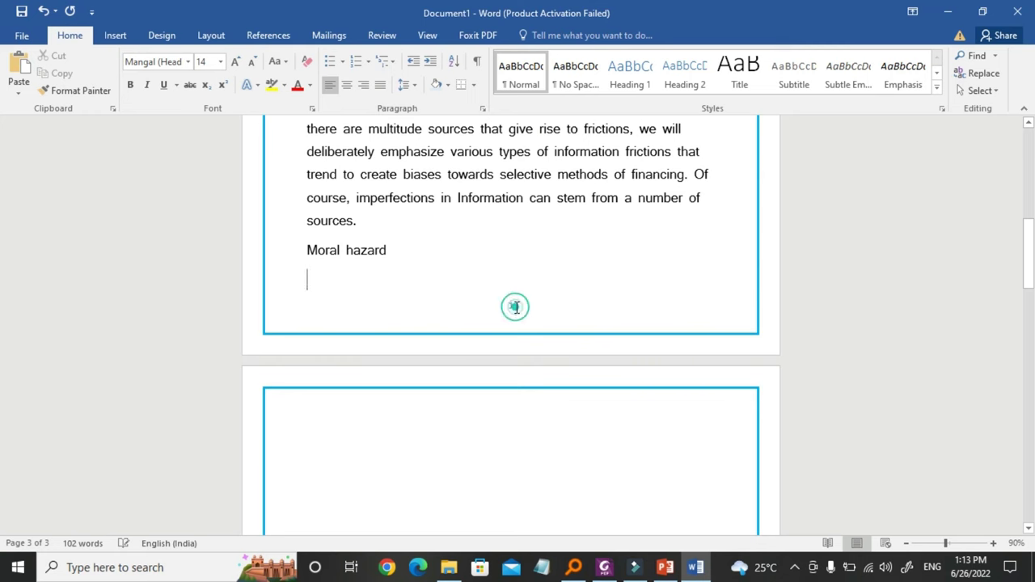
- Change the footer page number to read 'Page 1 of 1'
{"action": "left_click", "coordinate": [511, 307]}
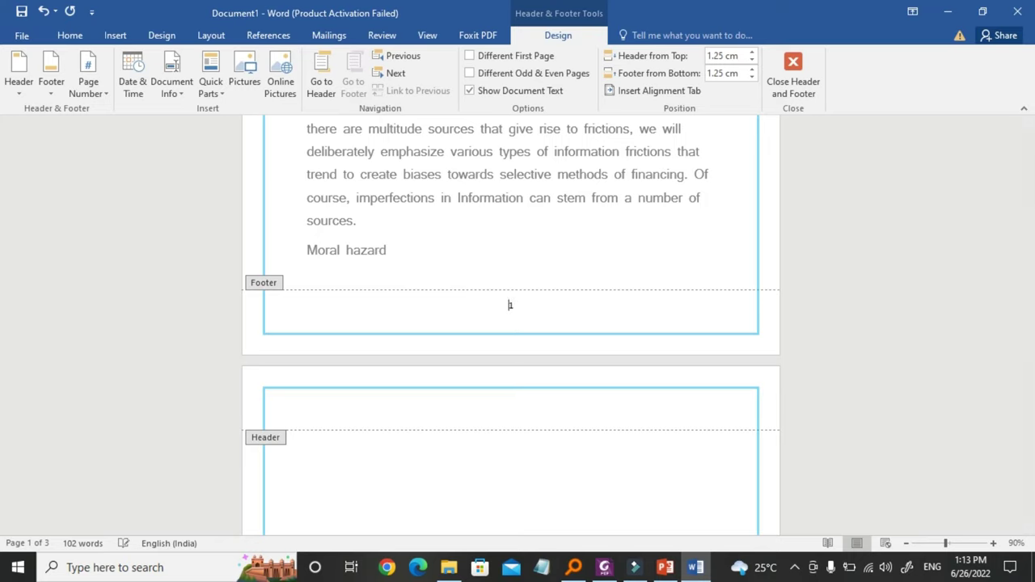
{"action": "type", "text": "ag"}
{"action": "type", "text": "e"}
{"action": "key", "text": "shift+Right"}
{"action": "key", "text": "Right"}
{"action": "type", "text": "of"}
{"action": "type", "text": " 1"}
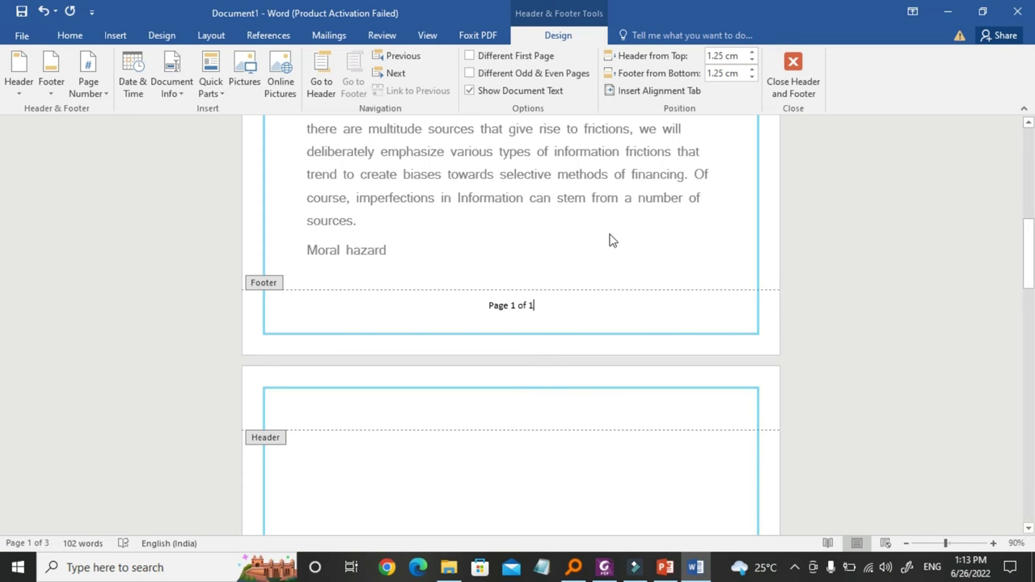
- Close the footer and look over the footers on the pages
{"action": "double_click", "coordinate": [609, 232]}
{"action": "scroll", "coordinate": [569, 264], "scroll_direction": "down", "scroll_amount": 3}
{"action": "scroll", "coordinate": [568, 265], "scroll_direction": "down", "scroll_amount": 3}
{"action": "scroll", "coordinate": [569, 265], "scroll_direction": "down", "scroll_amount": 3}
{"action": "scroll", "coordinate": [533, 396], "scroll_direction": "down", "scroll_amount": 3}
{"action": "scroll", "coordinate": [533, 397], "scroll_direction": "down", "scroll_amount": 5}
{"action": "scroll", "coordinate": [533, 396], "scroll_direction": "down", "scroll_amount": 3}
{"action": "scroll", "coordinate": [533, 395], "scroll_direction": "up", "scroll_amount": 5}
{"action": "scroll", "coordinate": [533, 396], "scroll_direction": "up", "scroll_amount": 3}
{"action": "scroll", "coordinate": [533, 395], "scroll_direction": "up", "scroll_amount": 5}
{"action": "scroll", "coordinate": [533, 396], "scroll_direction": "up", "scroll_amount": 3}
{"action": "scroll", "coordinate": [533, 396], "scroll_direction": "up", "scroll_amount": 2}
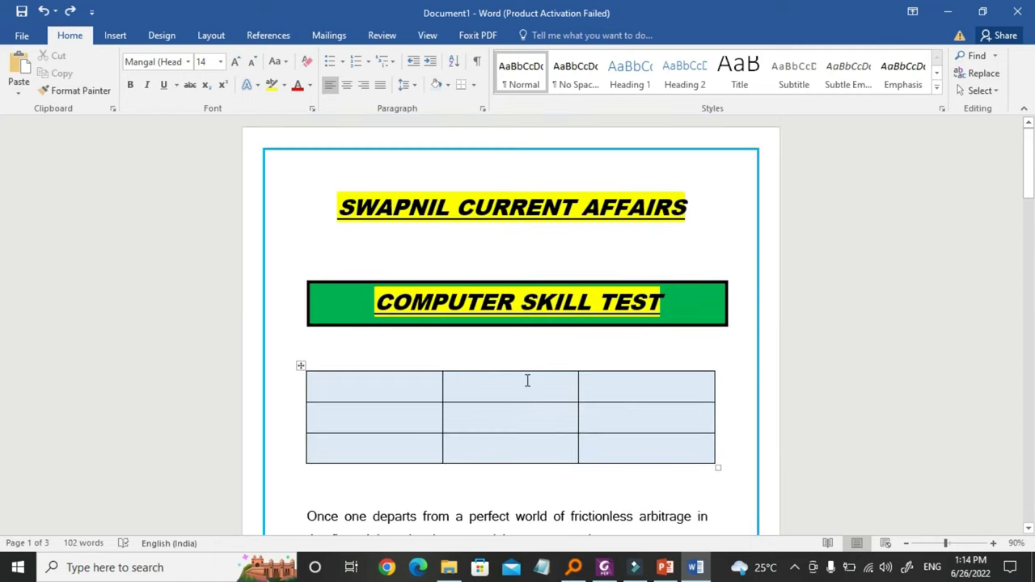
- Insert a Blank footer containing the text 'cr', then review the pages
{"action": "left_click", "coordinate": [115, 36]}
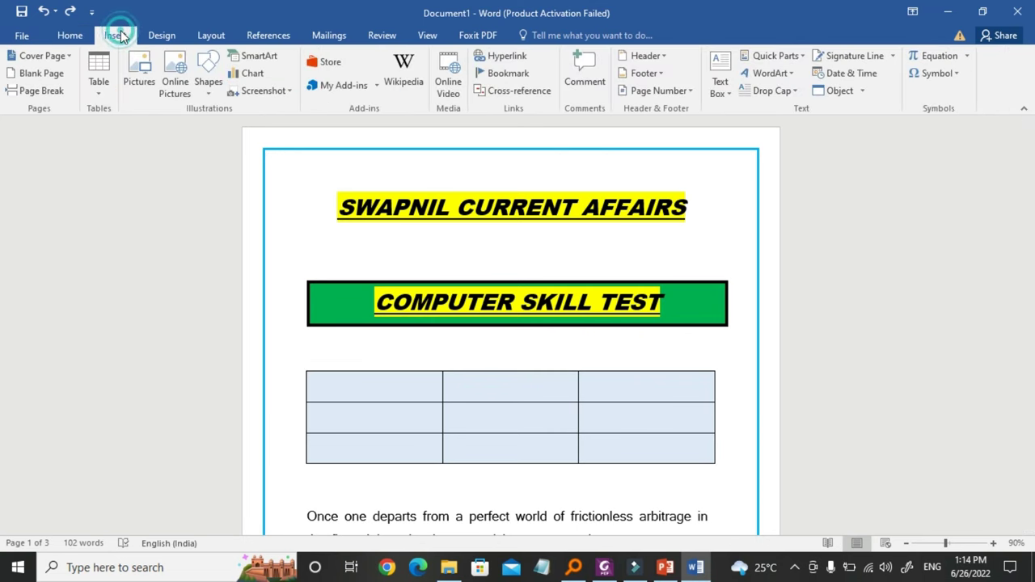
{"action": "left_click", "coordinate": [658, 75]}
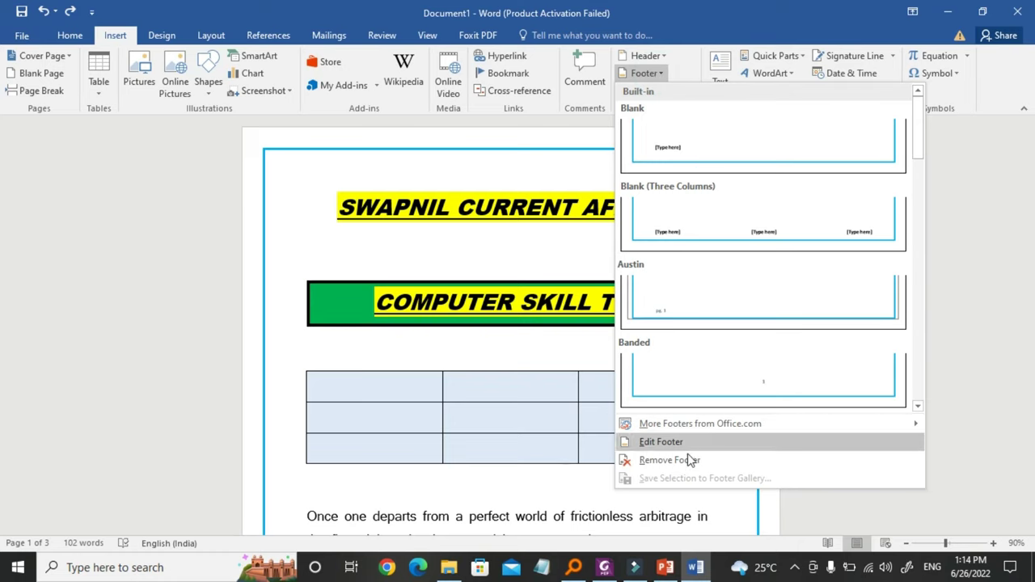
{"action": "left_click", "coordinate": [684, 147]}
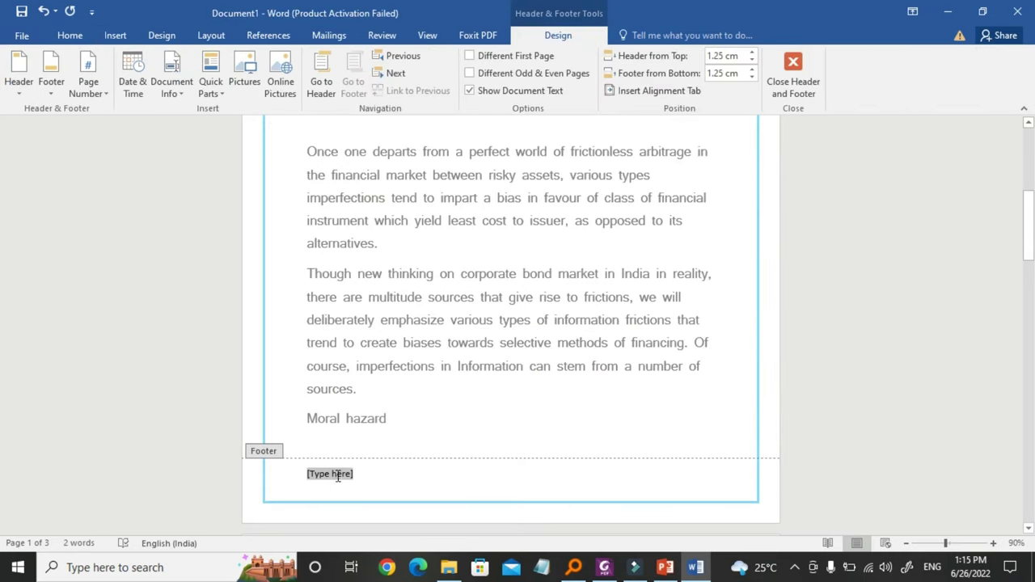
{"action": "type", "text": "comp"}
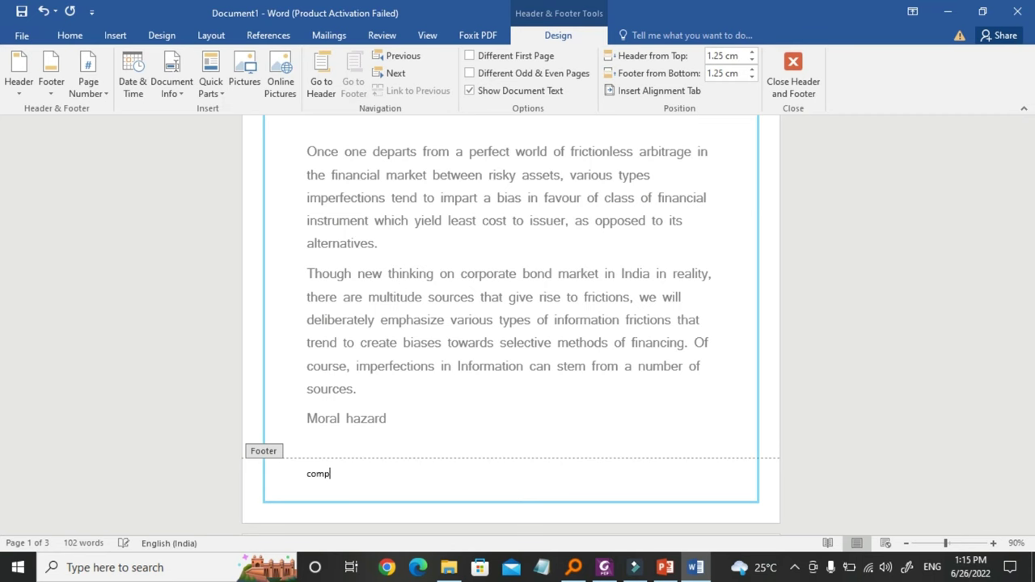
{"action": "type", "text": "uter"}
{"action": "double_click", "coordinate": [560, 389]}
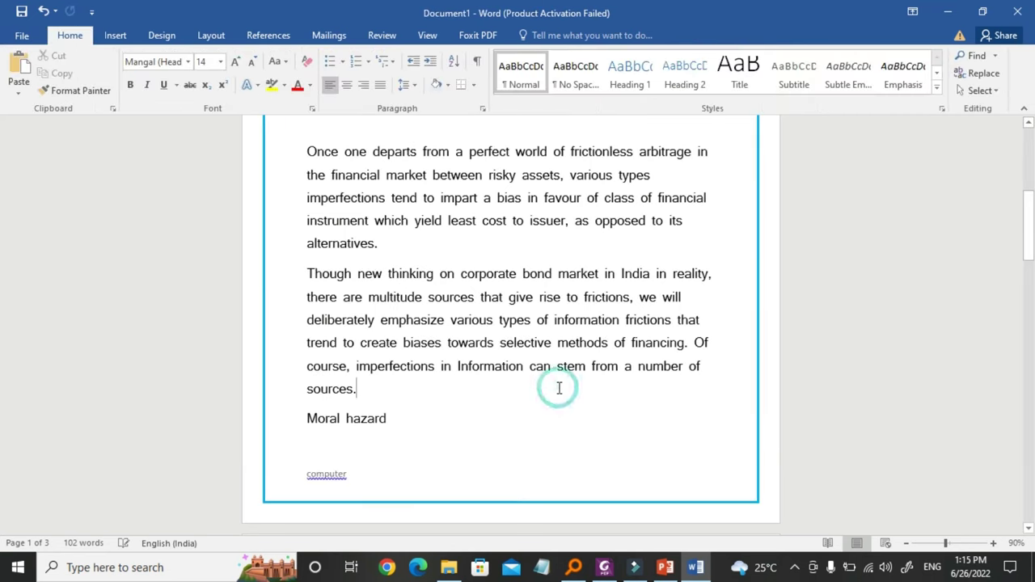
{"action": "scroll", "coordinate": [474, 439], "scroll_direction": "down", "scroll_amount": 2}
{"action": "scroll", "coordinate": [474, 439], "scroll_direction": "down", "scroll_amount": 1}
{"action": "scroll", "coordinate": [474, 439], "scroll_direction": "down", "scroll_amount": 10}
{"action": "scroll", "coordinate": [474, 439], "scroll_direction": "down", "scroll_amount": 3}
{"action": "key", "text": "ctrl+Home"}
{"action": "scroll", "coordinate": [474, 439], "scroll_direction": "down", "scroll_amount": 3}
{"action": "scroll", "coordinate": [474, 440], "scroll_direction": "down", "scroll_amount": 10}
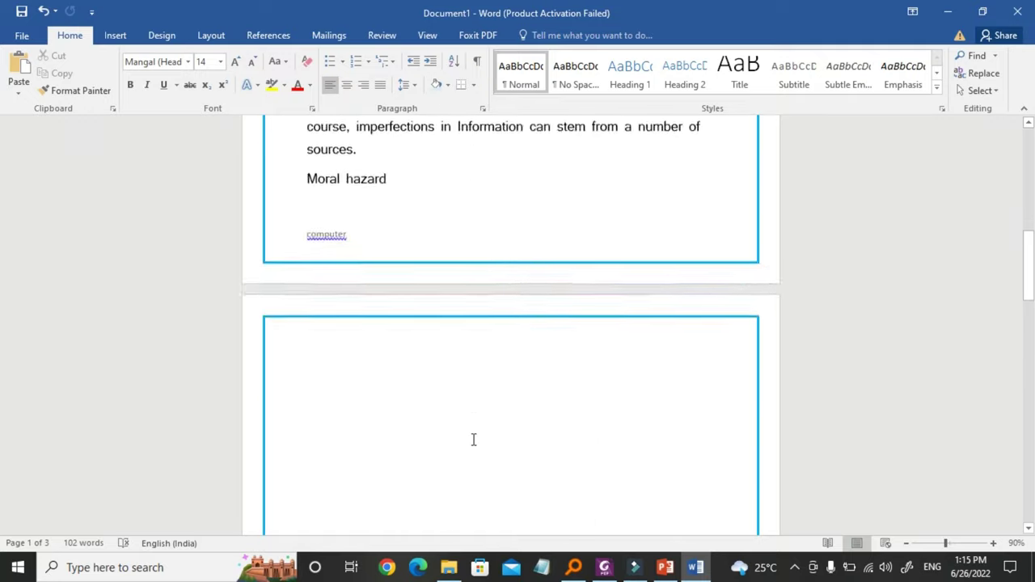
{"action": "scroll", "coordinate": [474, 439], "scroll_direction": "down", "scroll_amount": 3}
{"action": "scroll", "coordinate": [474, 439], "scroll_direction": "down", "scroll_amount": 5}
{"action": "scroll", "coordinate": [474, 440], "scroll_direction": "down", "scroll_amount": 1}
{"action": "scroll", "coordinate": [474, 439], "scroll_direction": "up", "scroll_amount": 15}
{"action": "scroll", "coordinate": [474, 440], "scroll_direction": "up", "scroll_amount": 2}
{"action": "scroll", "coordinate": [474, 439], "scroll_direction": "down", "scroll_amount": 6}
{"action": "scroll", "coordinate": [474, 439], "scroll_direction": "down", "scroll_amount": 4}
{"action": "scroll", "coordinate": [374, 315], "scroll_direction": "up", "scroll_amount": 2}
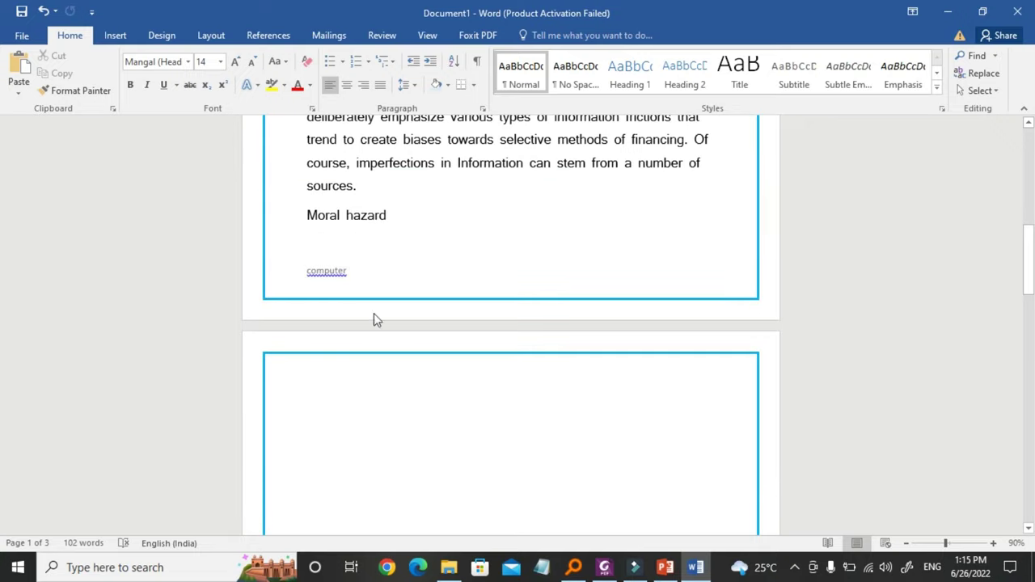
- Replace the footer with the Austin design and add 'COMPUTER SKILL TEST' after pg. 1
{"action": "left_click", "coordinate": [116, 37]}
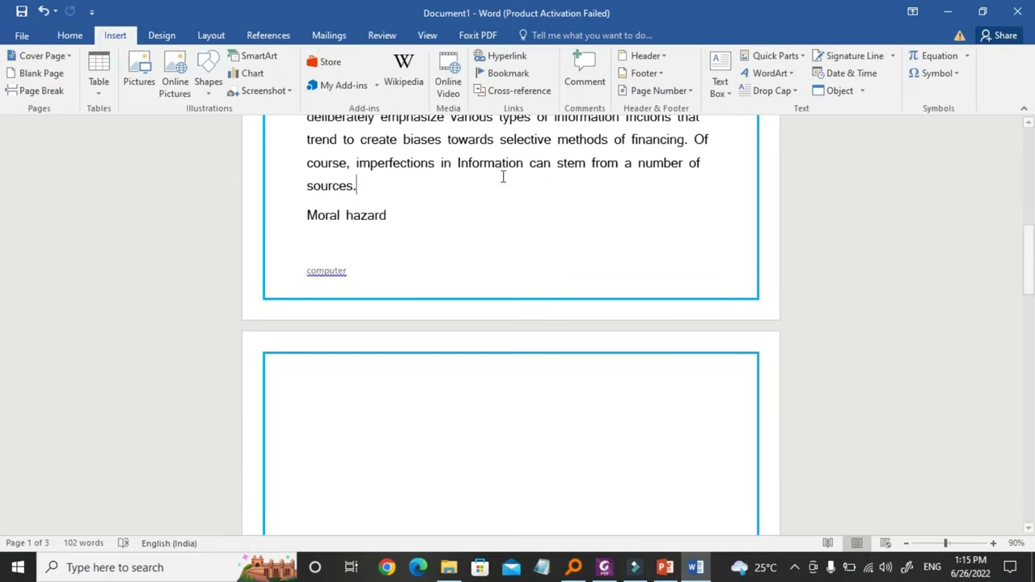
{"action": "left_click", "coordinate": [655, 73]}
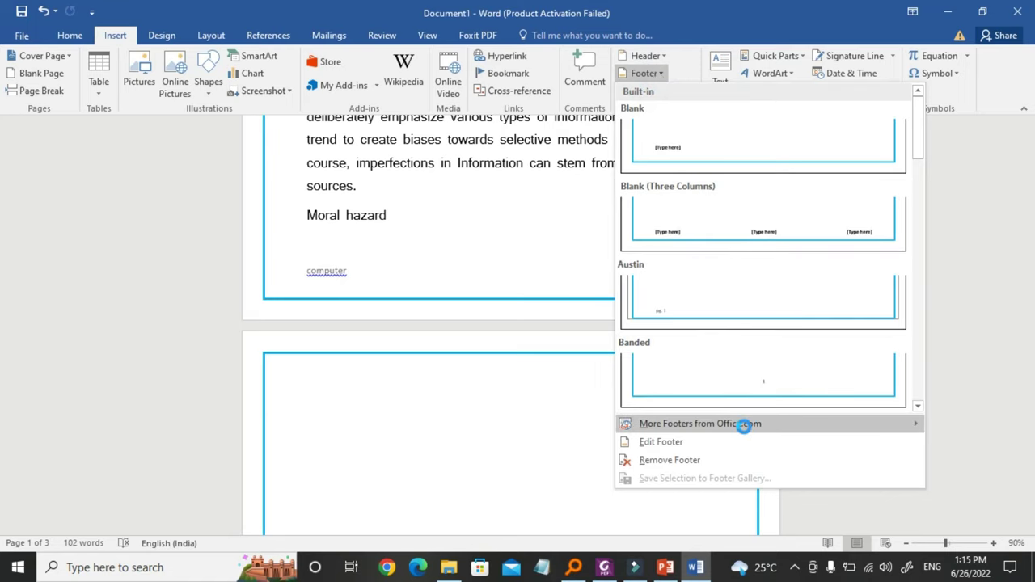
{"action": "mouse_move", "coordinate": [745, 426]}
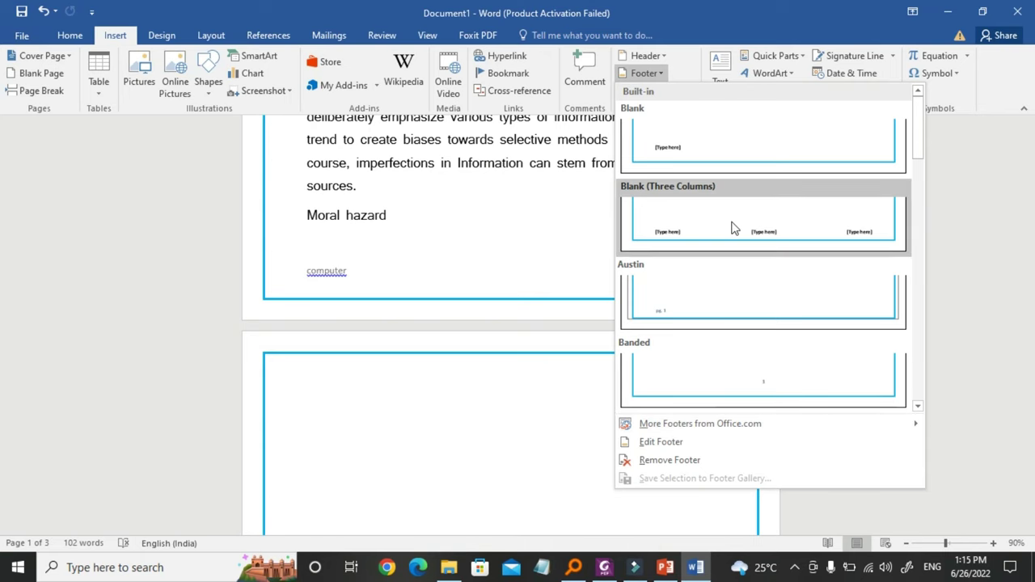
{"action": "left_click", "coordinate": [730, 293]}
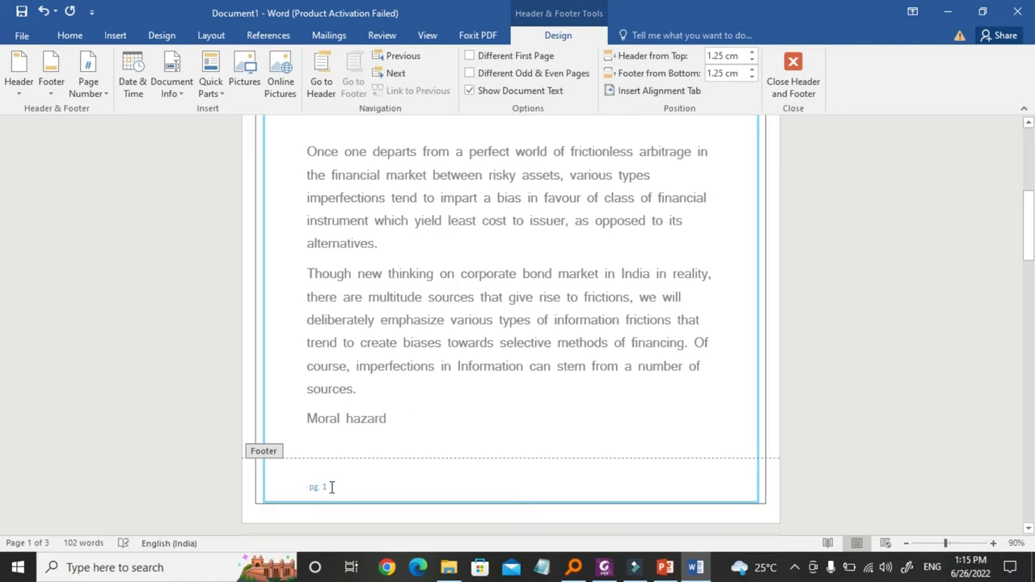
{"action": "key", "text": "End"}
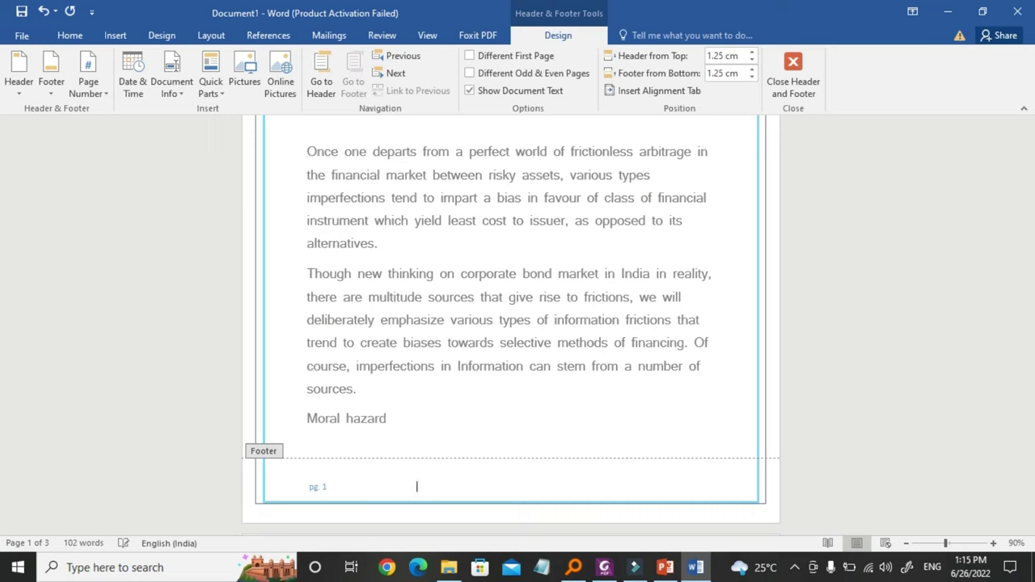
{"action": "key", "text": "Tab"}
{"action": "type", "text": "COMPUTER SKILL TEST"}
{"action": "double_click", "coordinate": [513, 428]}
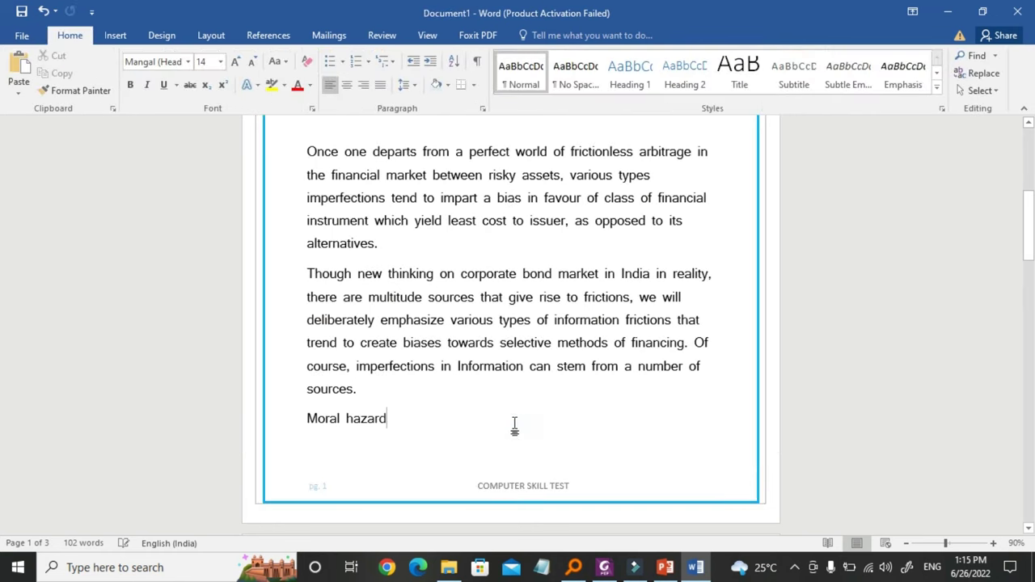
{"action": "scroll", "coordinate": [569, 404], "scroll_direction": "down", "scroll_amount": 2}
{"action": "scroll", "coordinate": [569, 404], "scroll_direction": "down", "scroll_amount": 6}
{"action": "scroll", "coordinate": [570, 405], "scroll_direction": "down", "scroll_amount": 6}
{"action": "scroll", "coordinate": [570, 405], "scroll_direction": "down", "scroll_amount": 2}
{"action": "scroll", "coordinate": [570, 404], "scroll_direction": "down", "scroll_amount": 5}
{"action": "scroll", "coordinate": [570, 404], "scroll_direction": "down", "scroll_amount": 2}
{"action": "scroll", "coordinate": [570, 405], "scroll_direction": "up", "scroll_amount": 1}
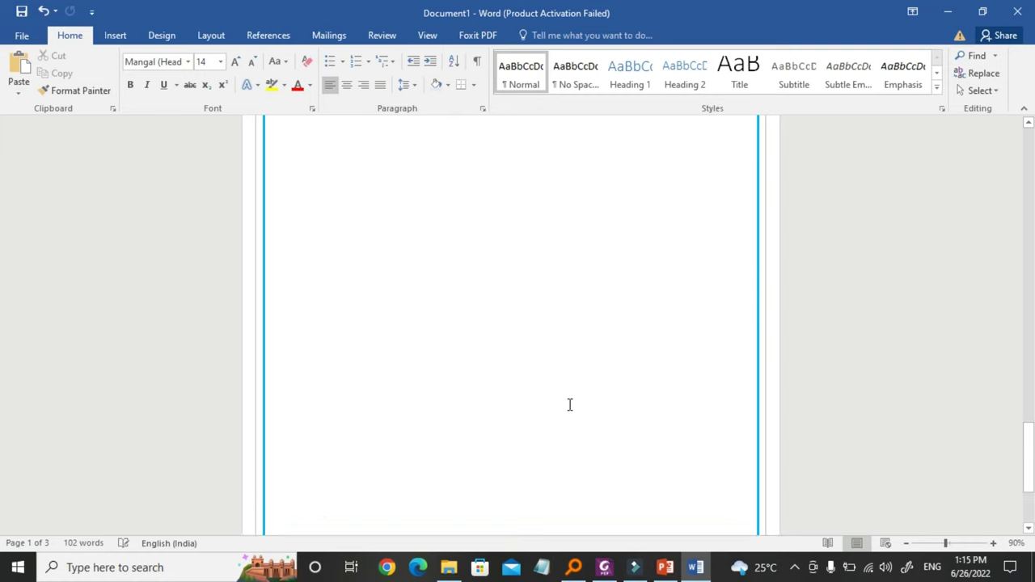
{"action": "scroll", "coordinate": [569, 405], "scroll_direction": "up", "scroll_amount": 15}
{"action": "scroll", "coordinate": [497, 326], "scroll_direction": "up", "scroll_amount": 3}
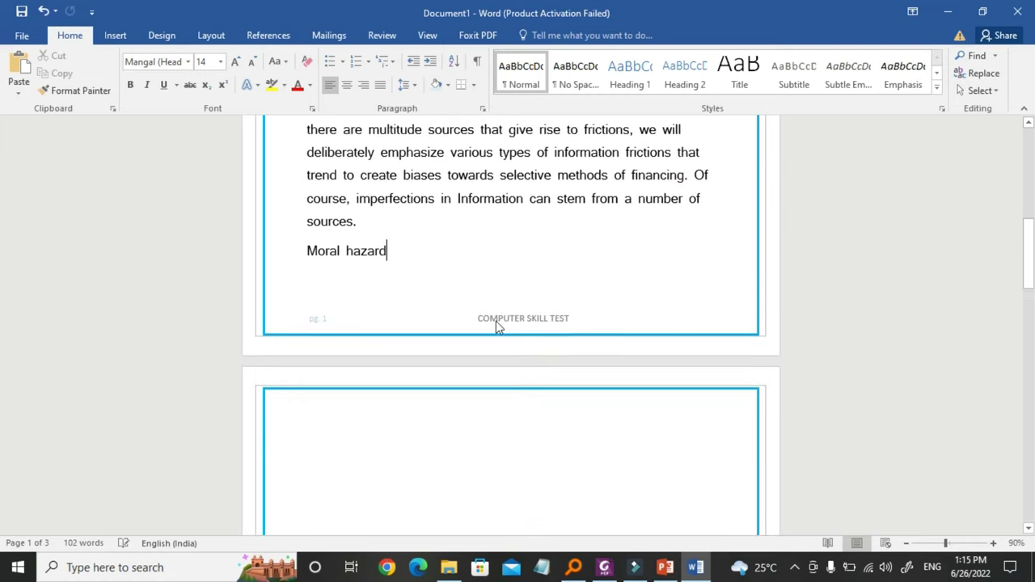
- Remove COMPUTER SKILL TEST from the footer and centre the page number
{"action": "left_click", "coordinate": [516, 320]}
{"action": "double_click", "coordinate": [515, 319]}
{"action": "left_click", "coordinate": [311, 320]}
{"action": "left_click_drag", "start_coordinate": [574, 321], "coordinate": [485, 320]}
{"action": "key", "text": "ctrl+c"}
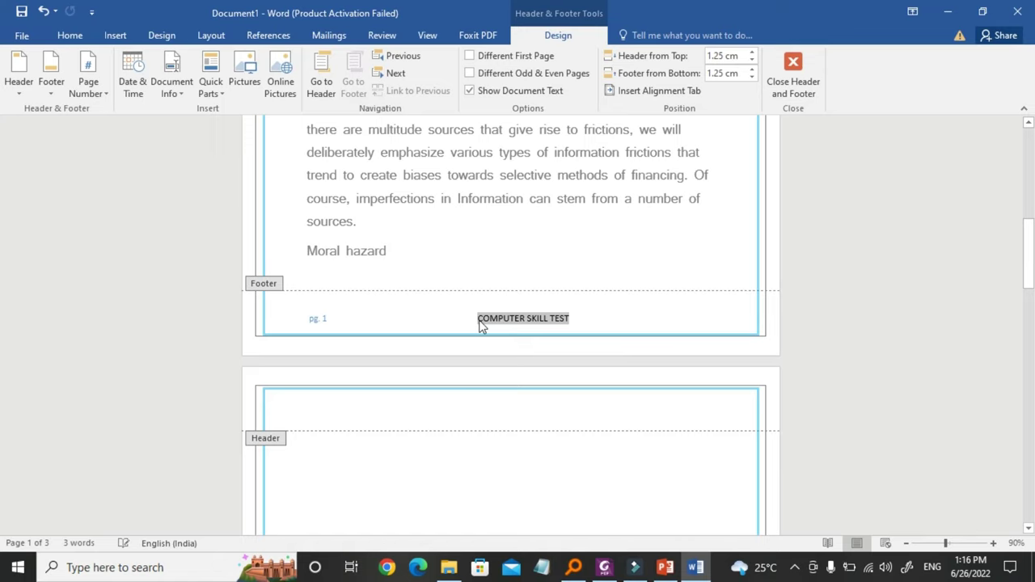
{"action": "key", "text": "Delete"}
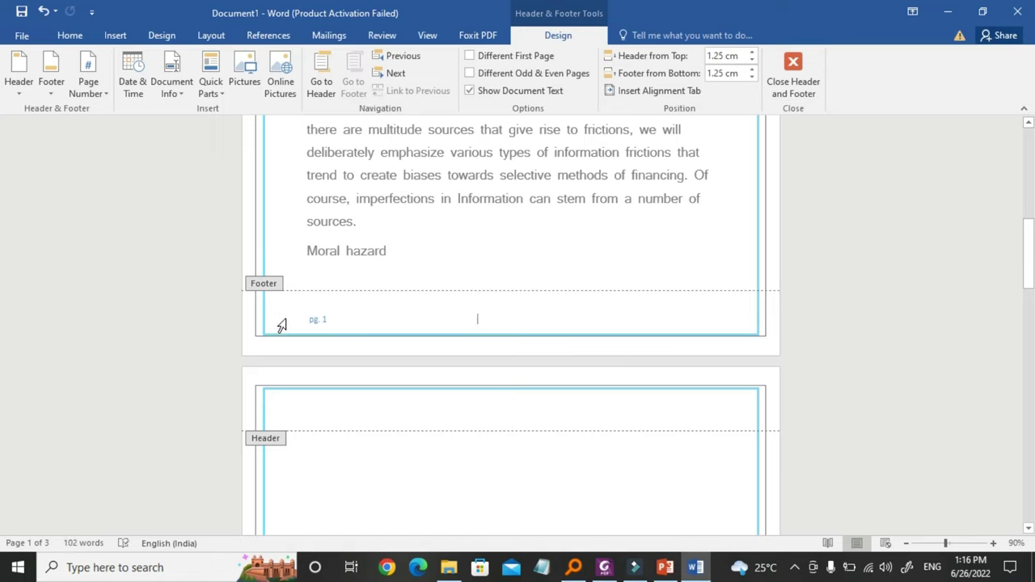
{"action": "left_click", "coordinate": [303, 320]}
{"action": "left_click", "coordinate": [72, 39]}
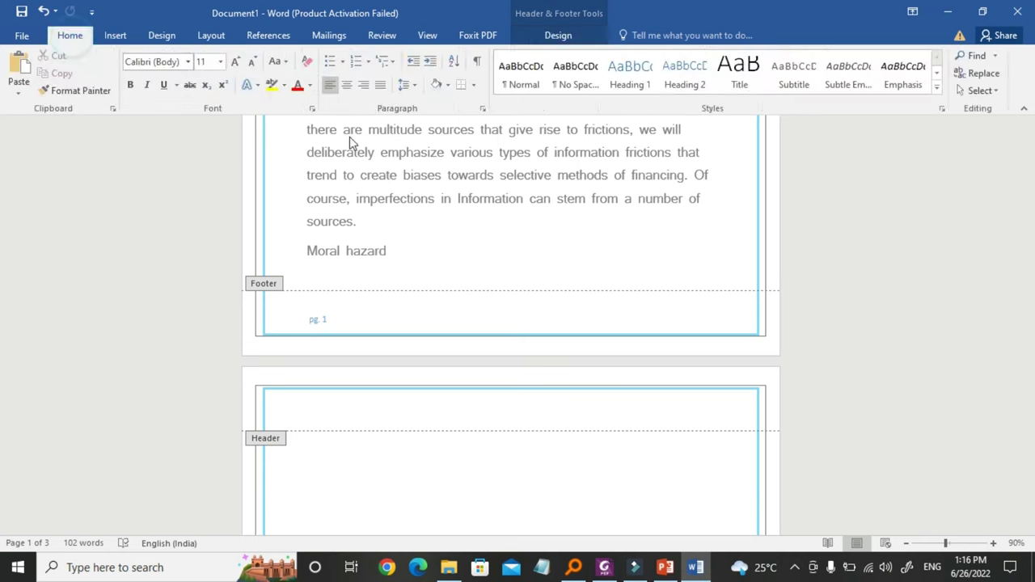
{"action": "left_click", "coordinate": [346, 86]}
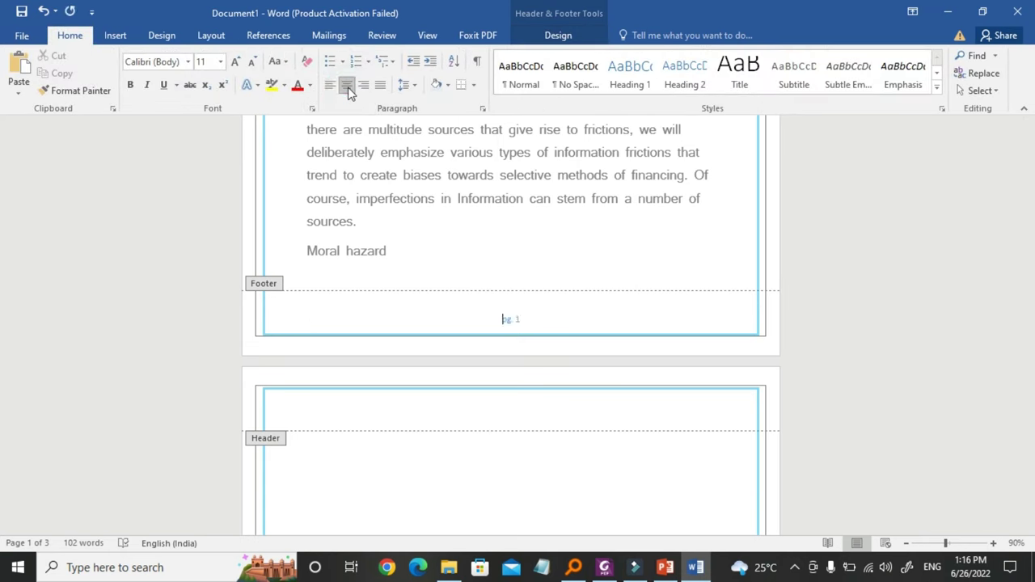
- Make the footer label read 'PAGE 1 OF 1' and paste COMPUTER SKILL TEST back beside it
{"action": "left_click", "coordinate": [513, 317]}
{"action": "type", "text": "GE"}
{"action": "key", "text": "End"}
{"action": "type", "text": "OF 1"}
{"action": "key", "text": "ctrl+v"}
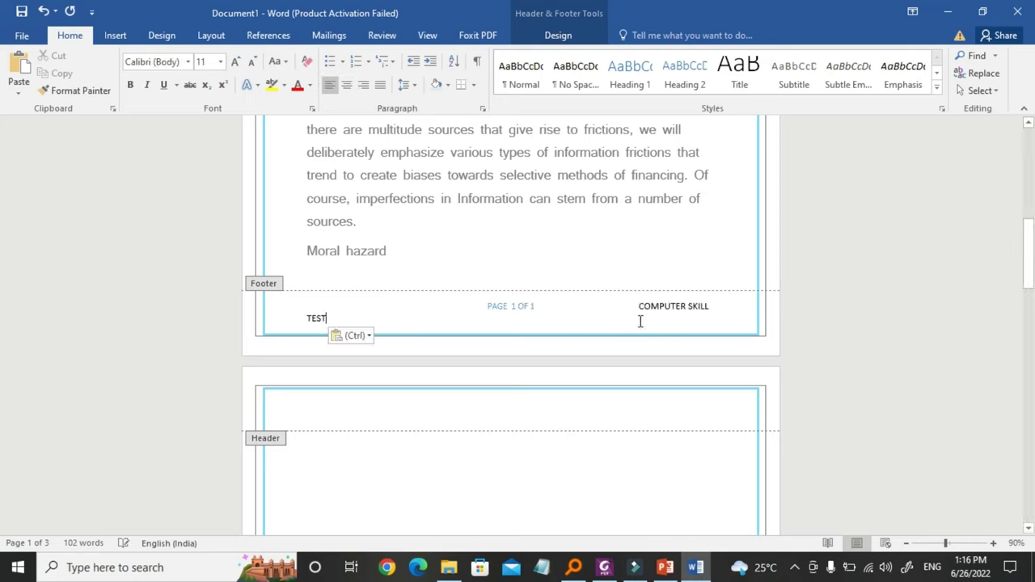
{"action": "left_click", "coordinate": [479, 308]}
{"action": "key", "text": "BackSpace"}
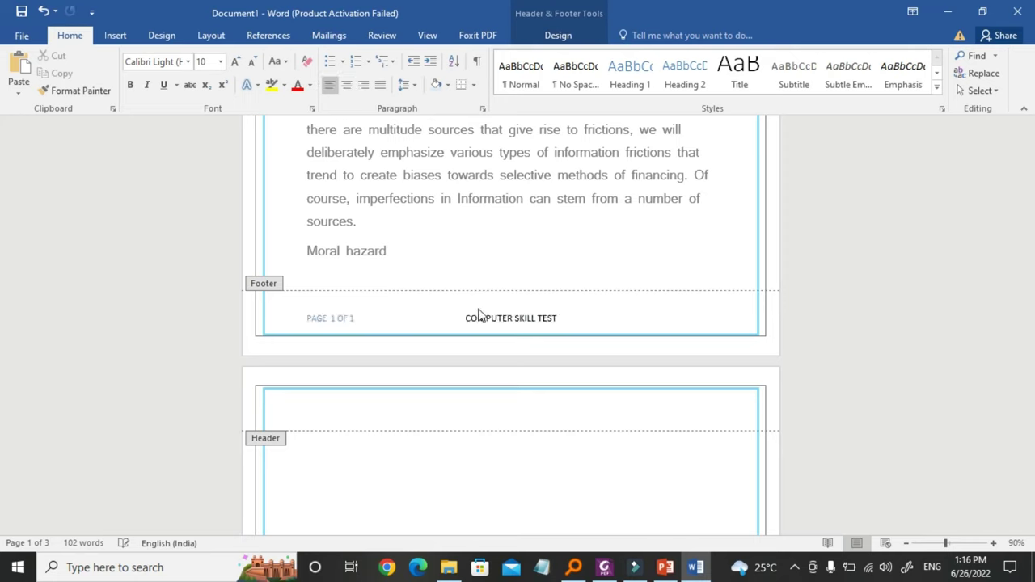
{"action": "key", "text": "ctrl+z"}
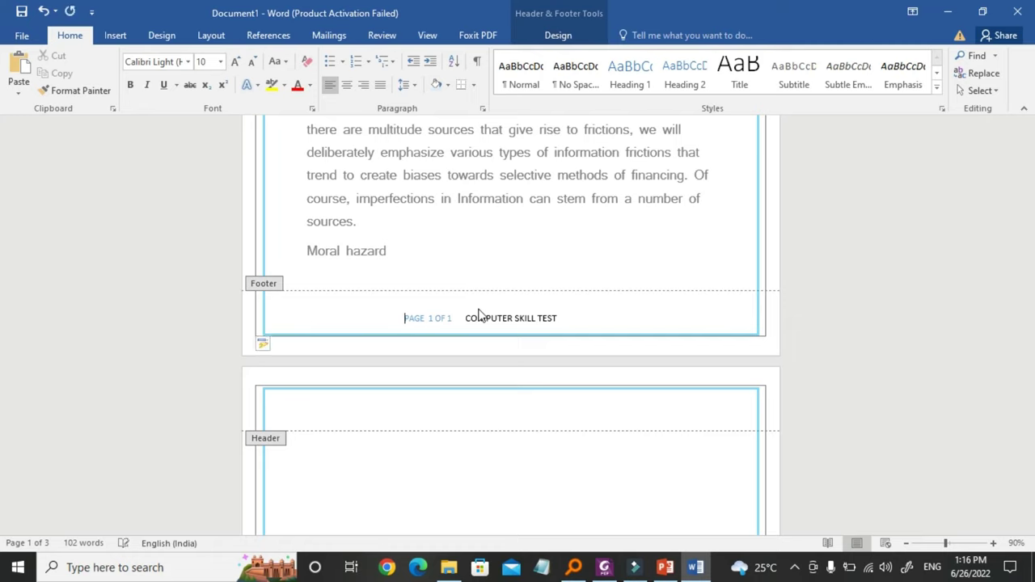
- Justify the footer line, tidy the spacing between its two items, and close the footer
{"action": "left_click", "coordinate": [467, 318]}
{"action": "key", "text": "Tab"}
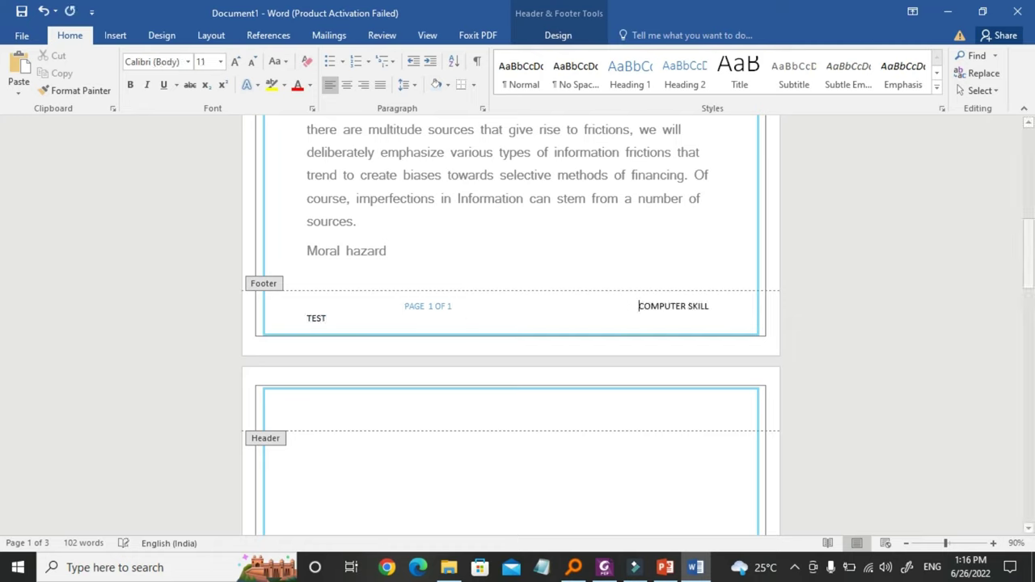
{"action": "key", "text": "BackSpace"}
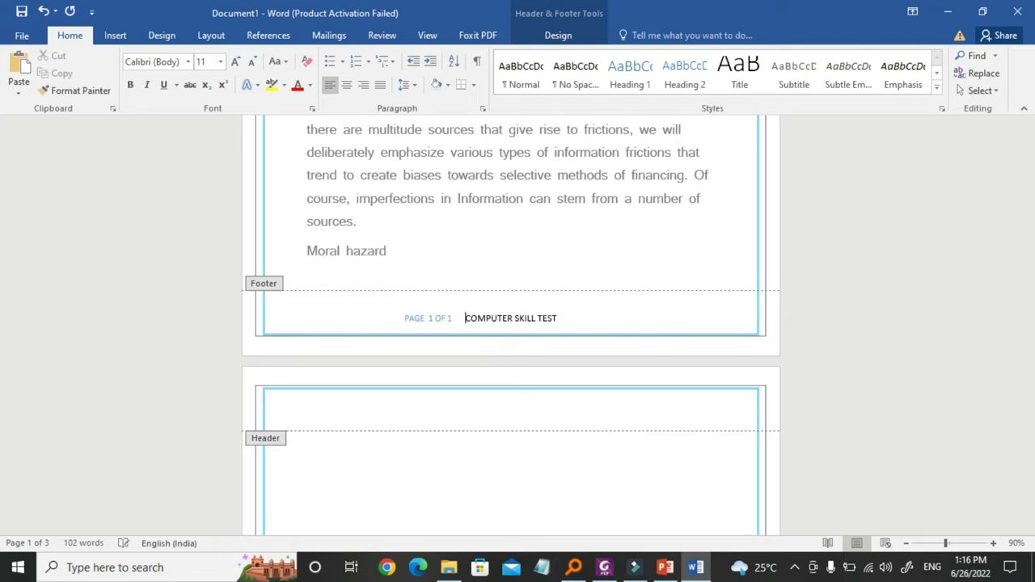
{"action": "left_click", "coordinate": [380, 85]}
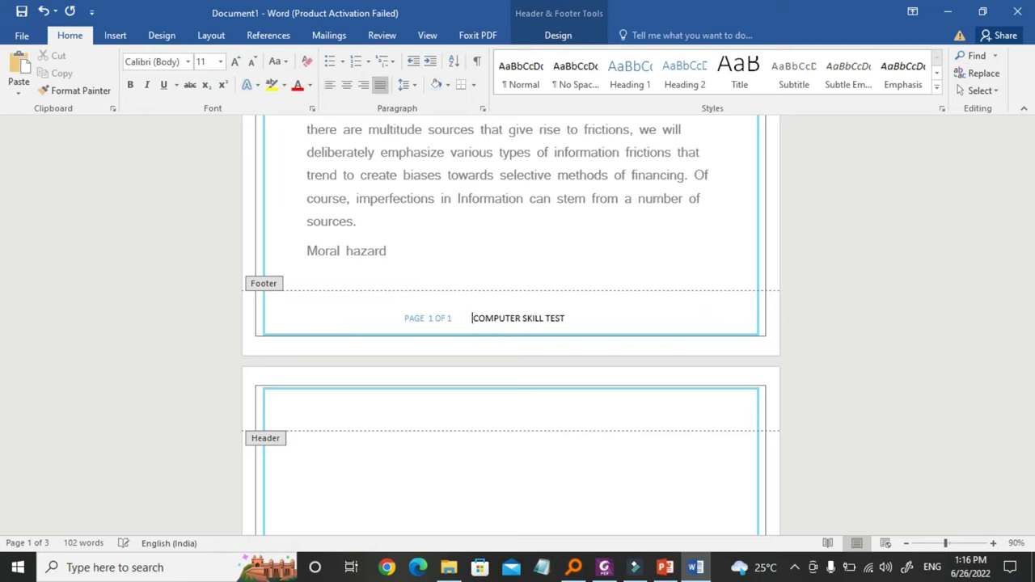
{"action": "left_click", "coordinate": [406, 318]}
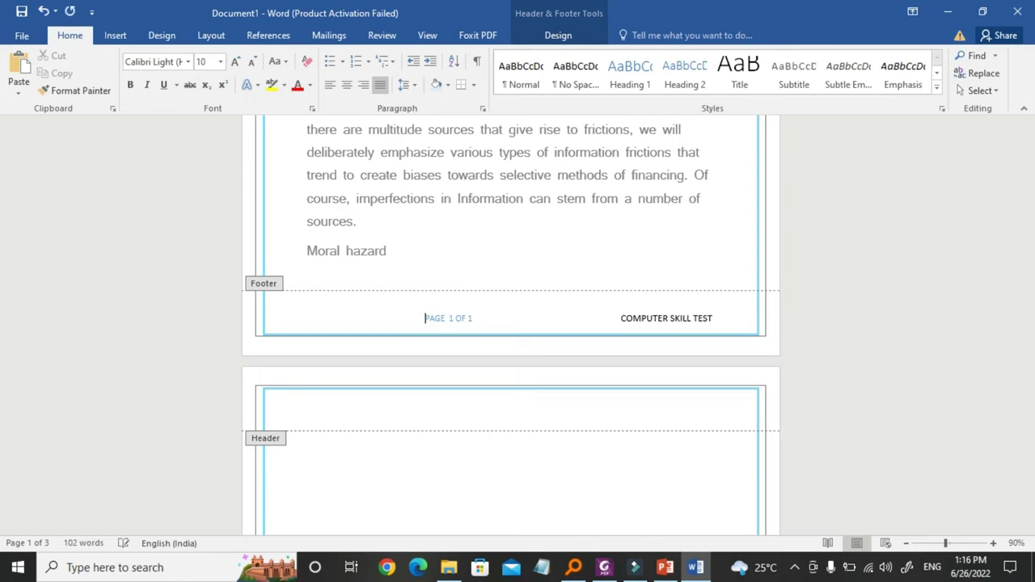
{"action": "left_click", "coordinate": [572, 322]}
{"action": "key", "text": "BackSpace"}
{"action": "key", "text": "BackSpace"}
{"action": "key", "text": "BackSpace"}
{"action": "key", "text": "BackSpace"}
{"action": "key", "text": "BackSpace"}
{"action": "key", "text": "Home"}
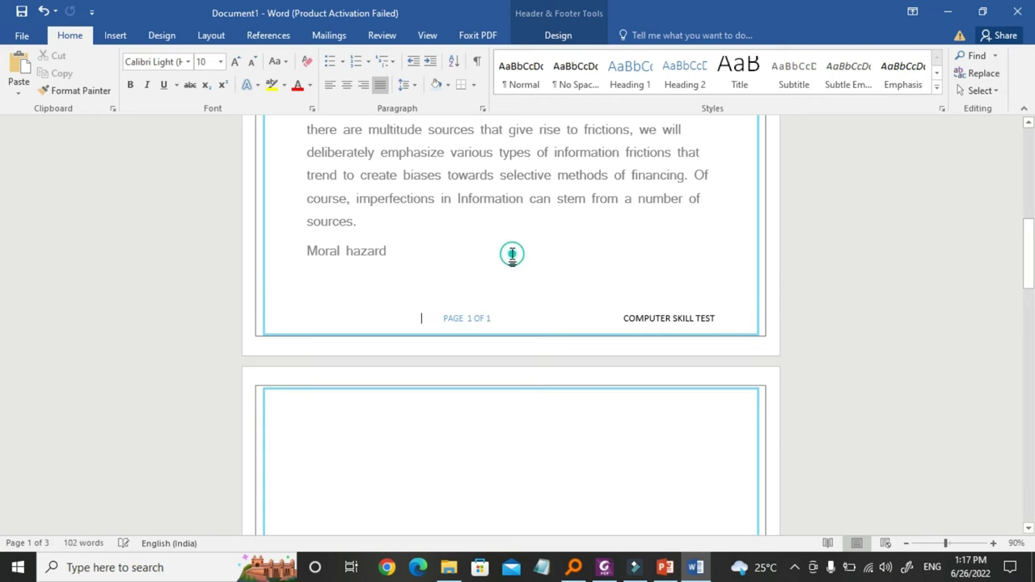
{"action": "left_click", "coordinate": [512, 254]}
{"action": "double_click", "coordinate": [470, 333]}
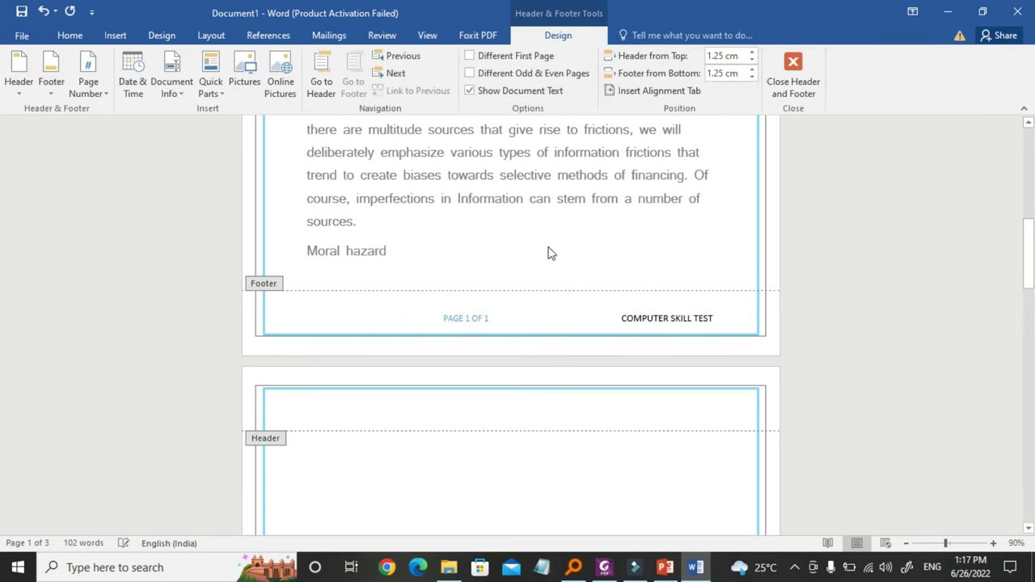
{"action": "double_click", "coordinate": [548, 249]}
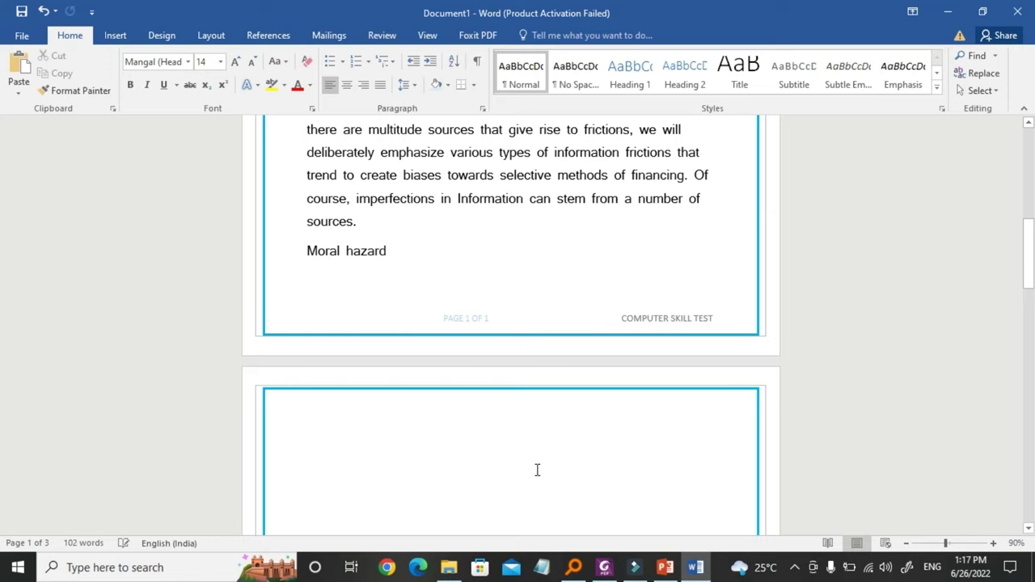
- Check the footers on all three pages, then select the COMPUTER SKILL TEST box line on page 1
{"action": "scroll", "coordinate": [537, 470], "scroll_direction": "down", "scroll_amount": 3}
{"action": "scroll", "coordinate": [537, 470], "scroll_direction": "down", "scroll_amount": 8}
{"action": "scroll", "coordinate": [537, 470], "scroll_direction": "down", "scroll_amount": 5}
{"action": "scroll", "coordinate": [537, 470], "scroll_direction": "down", "scroll_amount": 1}
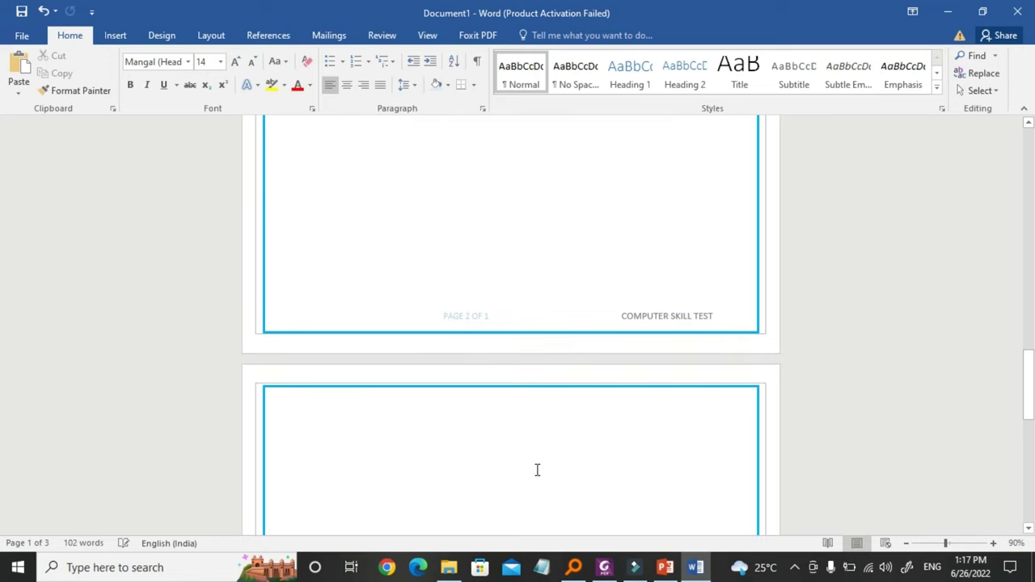
{"action": "scroll", "coordinate": [529, 458], "scroll_direction": "down", "scroll_amount": 1}
{"action": "scroll", "coordinate": [530, 458], "scroll_direction": "down", "scroll_amount": 6}
{"action": "scroll", "coordinate": [530, 458], "scroll_direction": "down", "scroll_amount": 2}
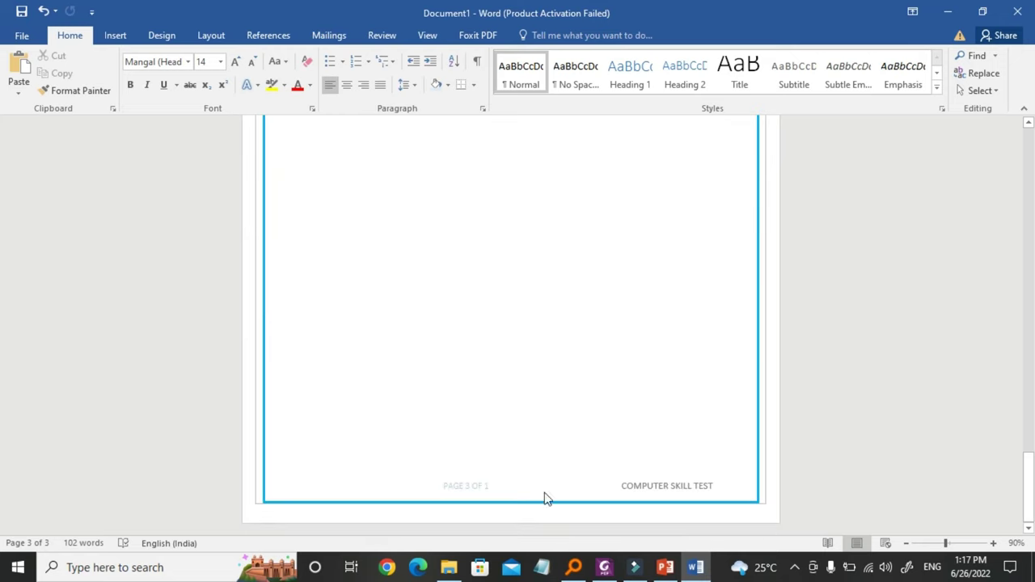
{"action": "scroll", "coordinate": [549, 366], "scroll_direction": "up", "scroll_amount": 15}
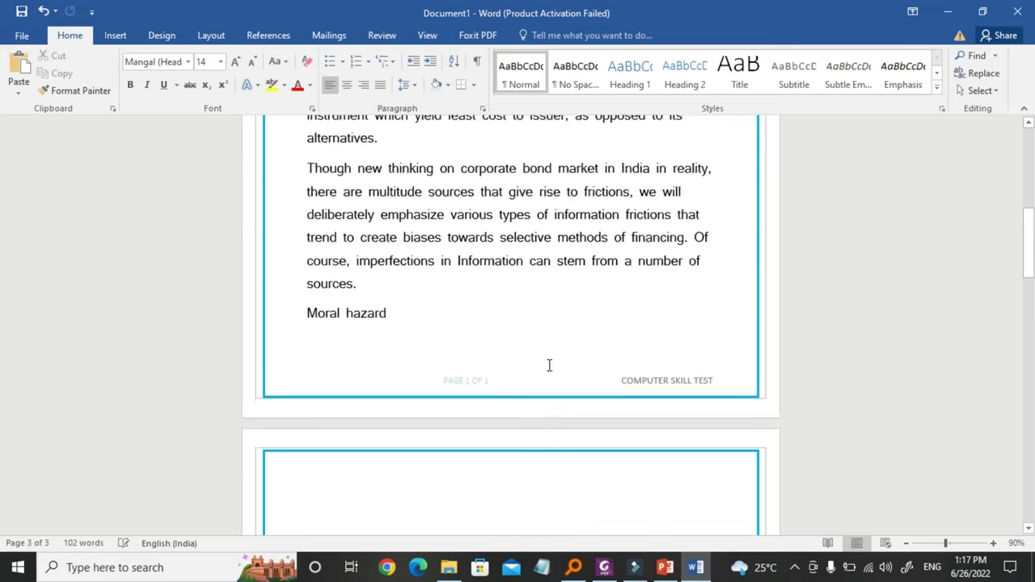
{"action": "scroll", "coordinate": [550, 366], "scroll_direction": "up", "scroll_amount": 15}
{"action": "left_click", "coordinate": [116, 36]}
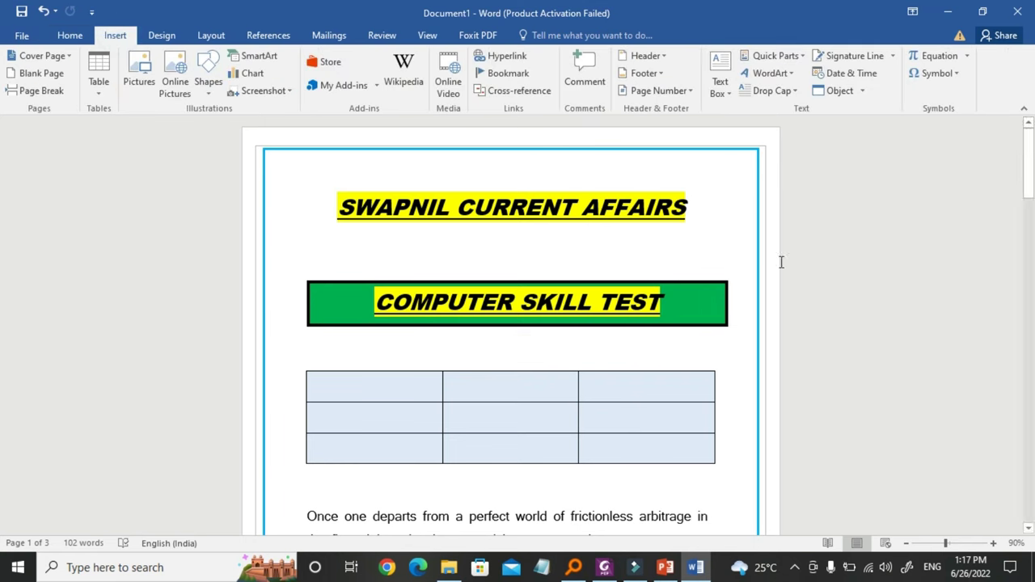
{"action": "left_click", "coordinate": [202, 243]}
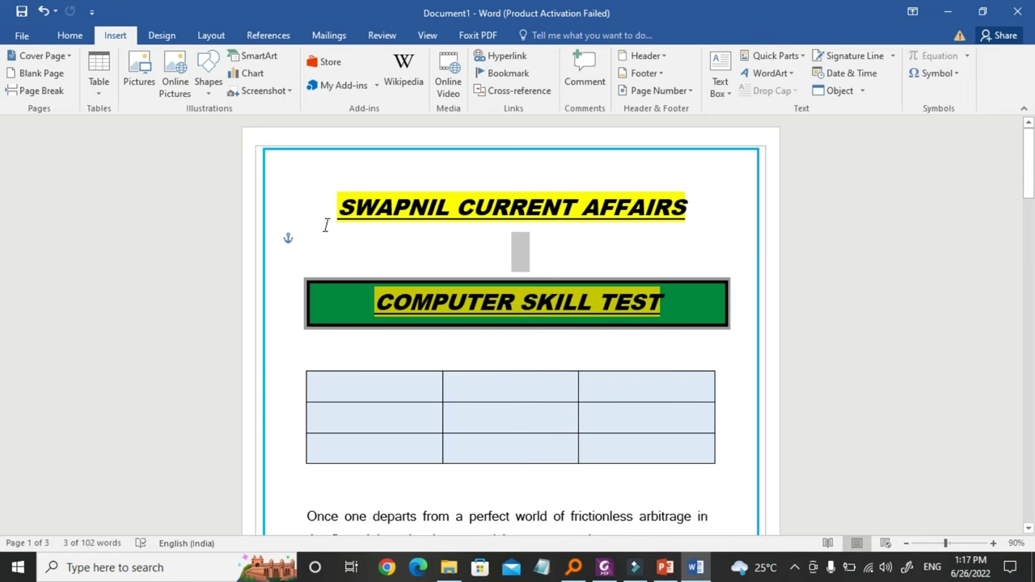
- Select COMPUTER SKILL TEST in the green box, start a hyperlink, and switch to the Documents folder
{"action": "left_click", "coordinate": [436, 347]}
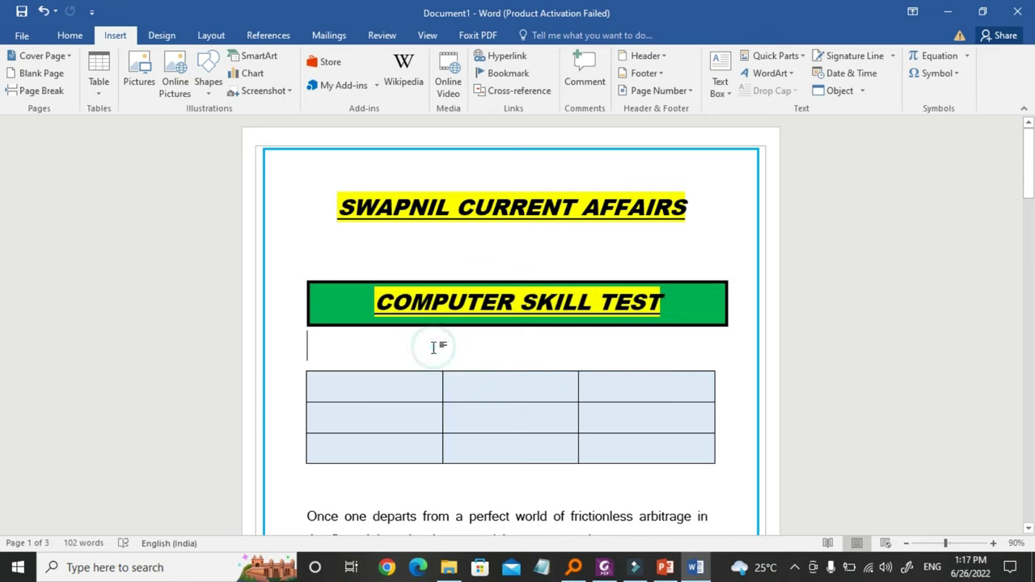
{"action": "left_click_drag", "start_coordinate": [375, 305], "coordinate": [671, 304]}
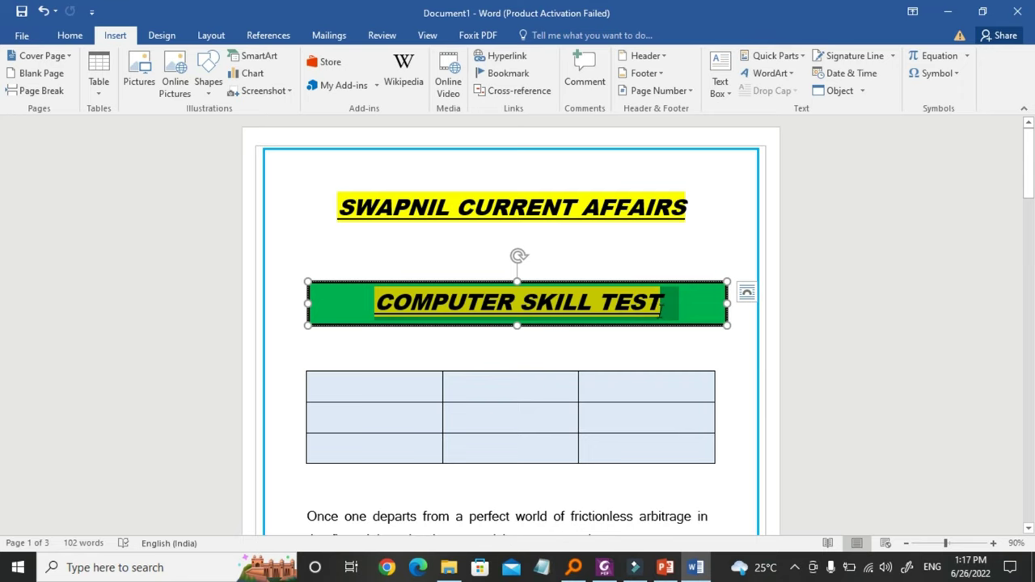
{"action": "left_click_drag", "start_coordinate": [665, 307], "coordinate": [681, 305]}
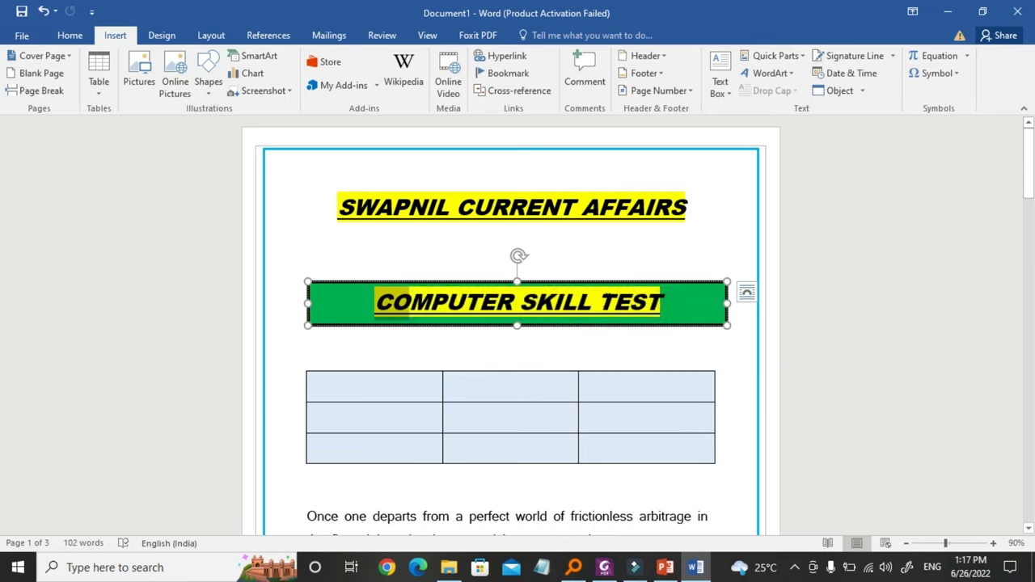
{"action": "left_click", "coordinate": [506, 56]}
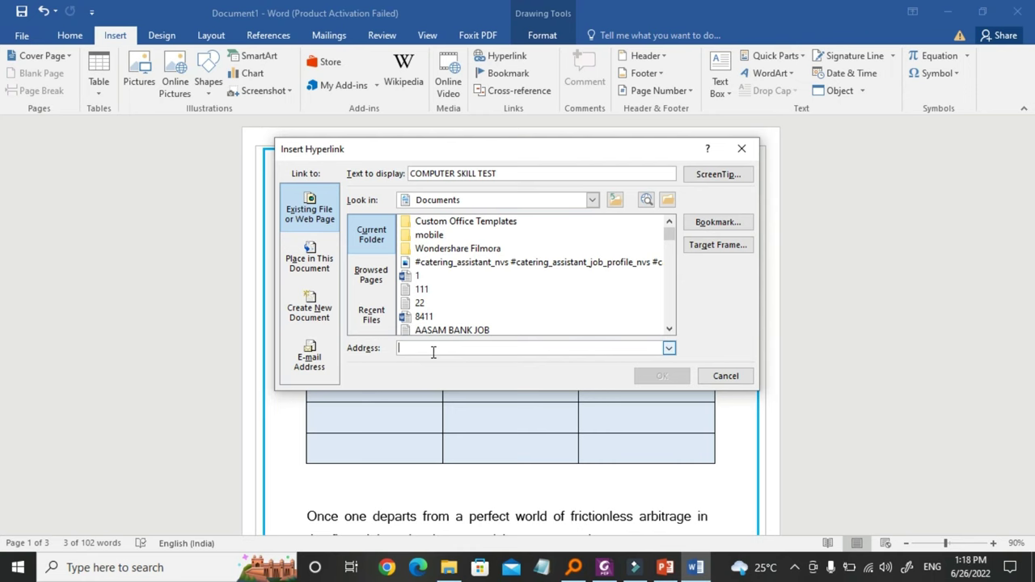
{"action": "left_click", "coordinate": [460, 569]}
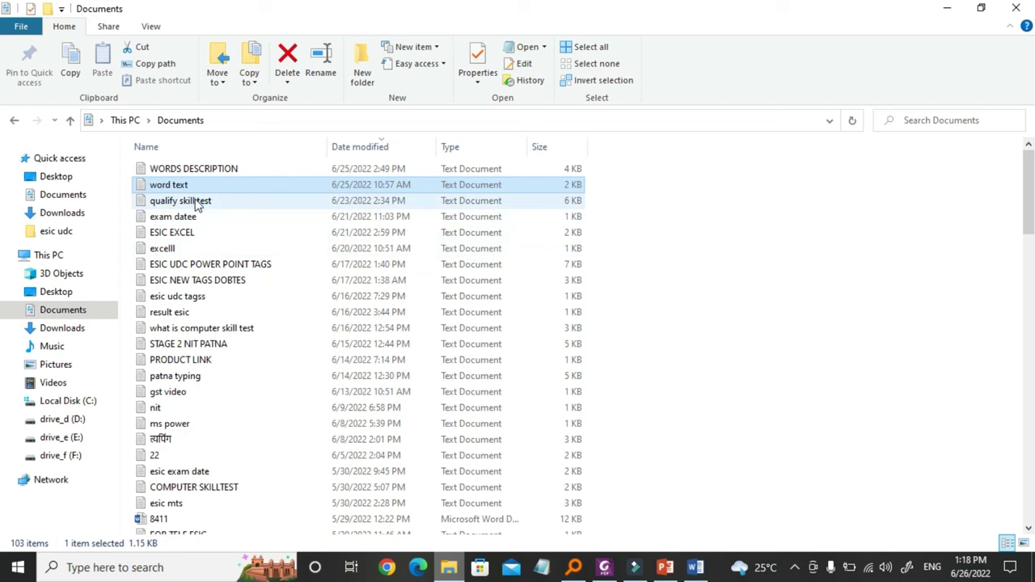
{"action": "double_click", "coordinate": [203, 263]}
{"action": "left_click_drag", "start_coordinate": [816, 458], "coordinate": [682, 454]}
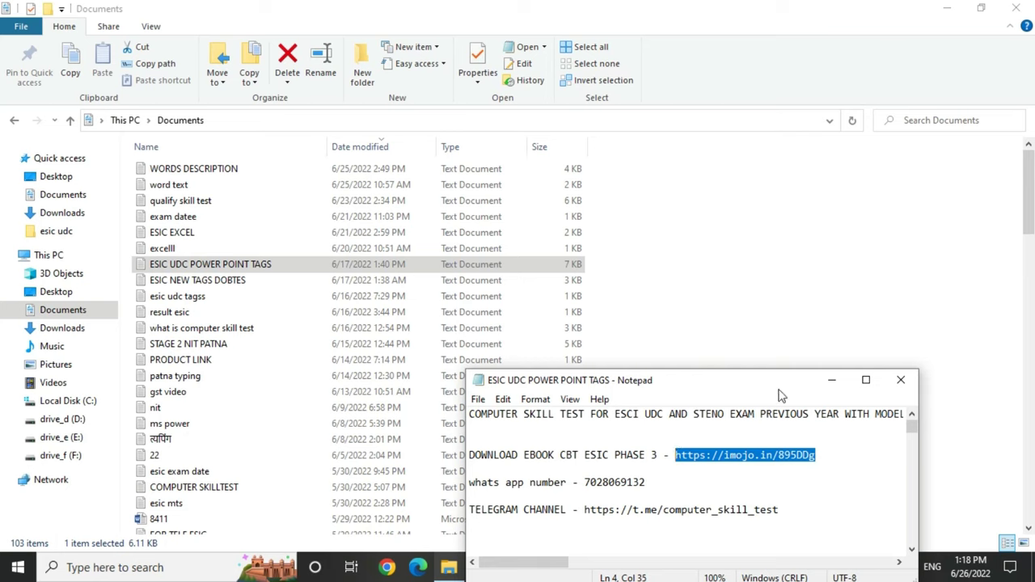
{"action": "left_click", "coordinate": [832, 380]}
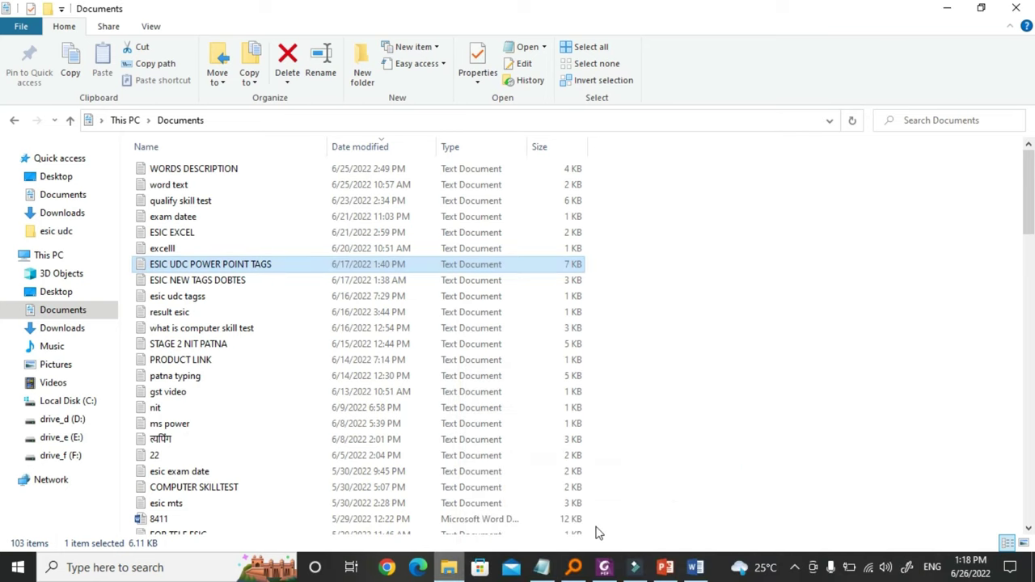
{"action": "left_click", "coordinate": [696, 568]}
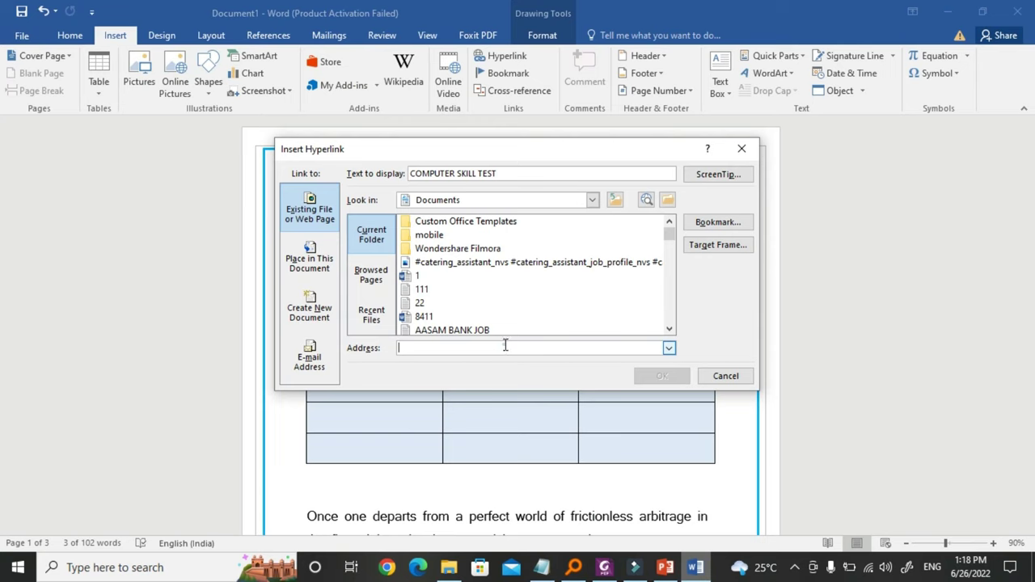
{"action": "type", "text": "https://imojo.in/895DDg"}
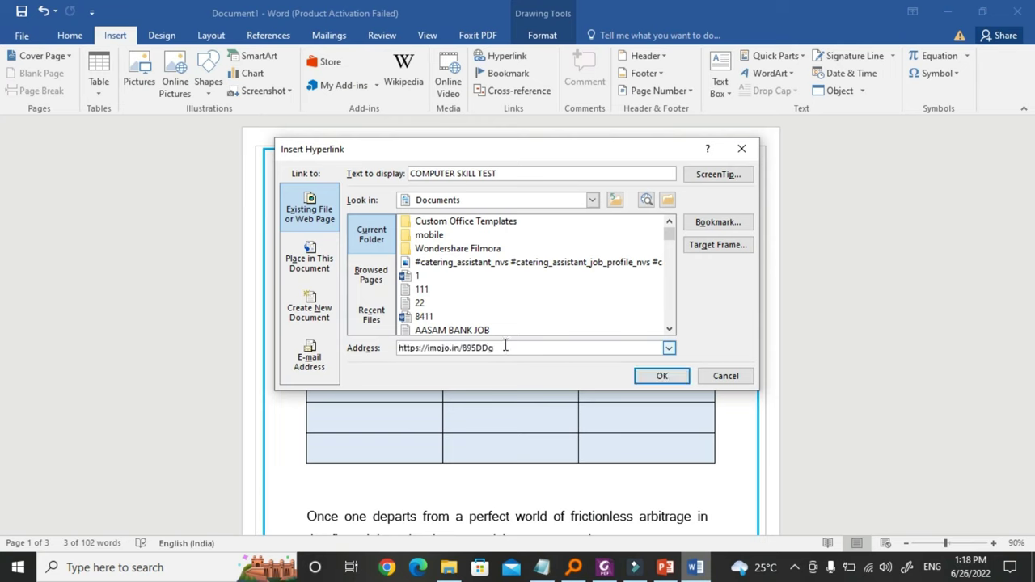
{"action": "left_click", "coordinate": [662, 376]}
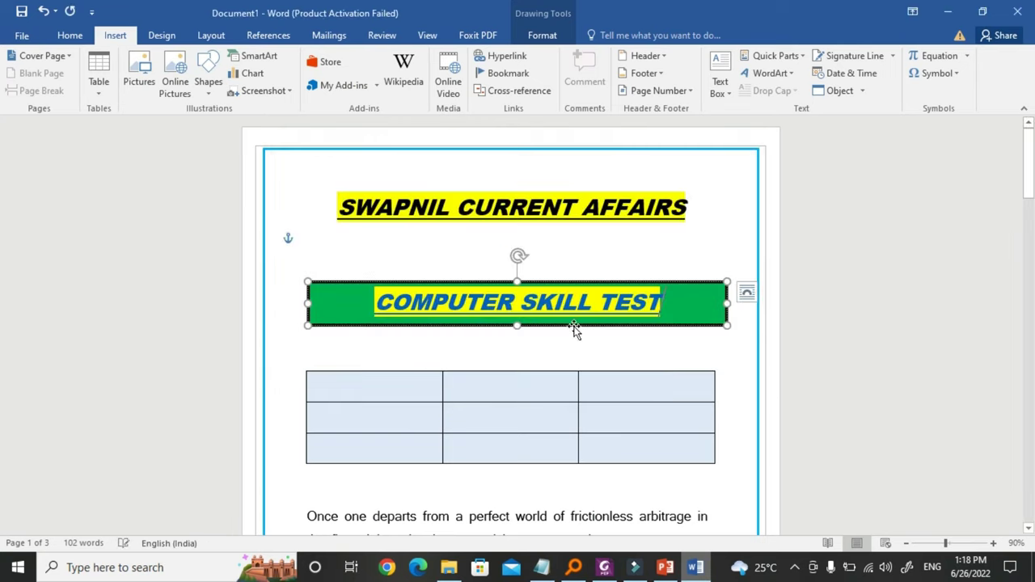
{"action": "left_click", "coordinate": [903, 346]}
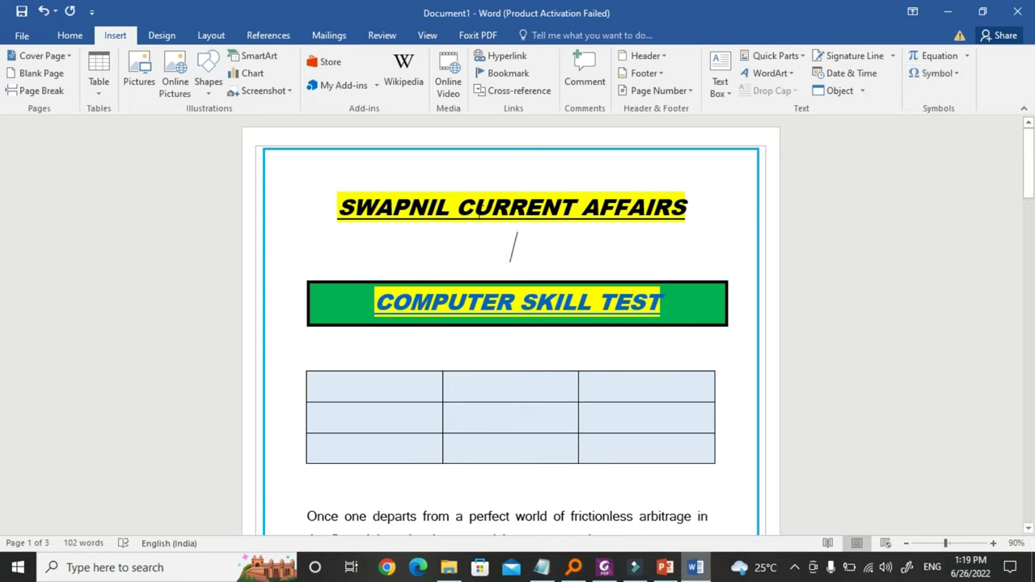
- Open and dismiss the shapes gallery, then switch to the practice-questions PDF
{"action": "left_click", "coordinate": [212, 90]}
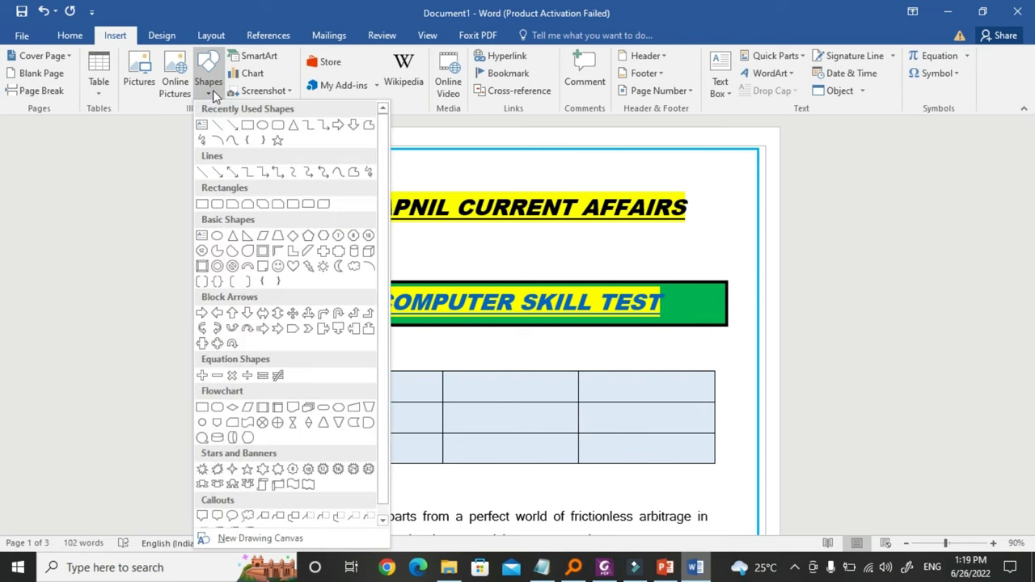
{"action": "left_click", "coordinate": [132, 324]}
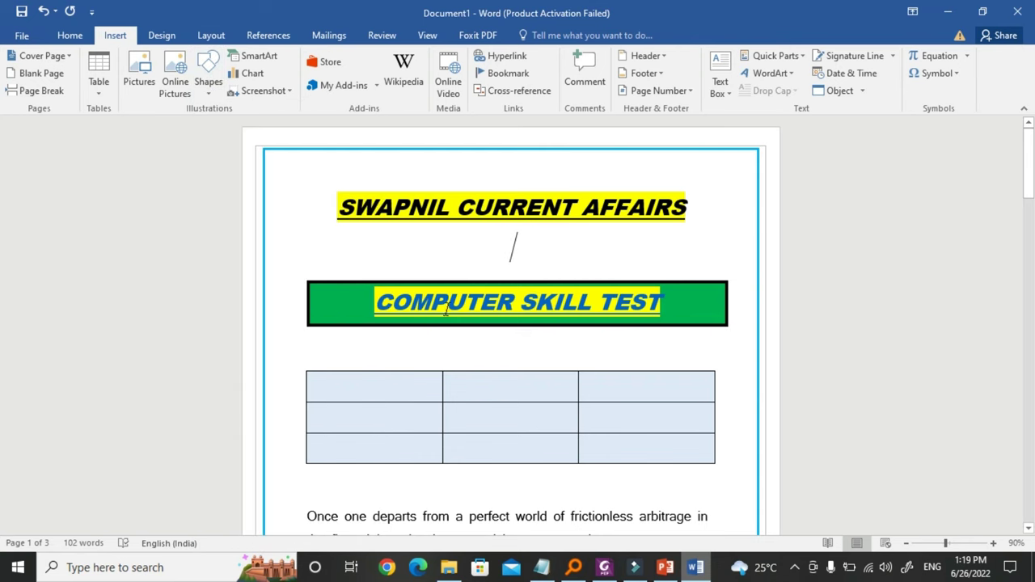
{"action": "scroll", "coordinate": [566, 360], "scroll_direction": "down", "scroll_amount": 3}
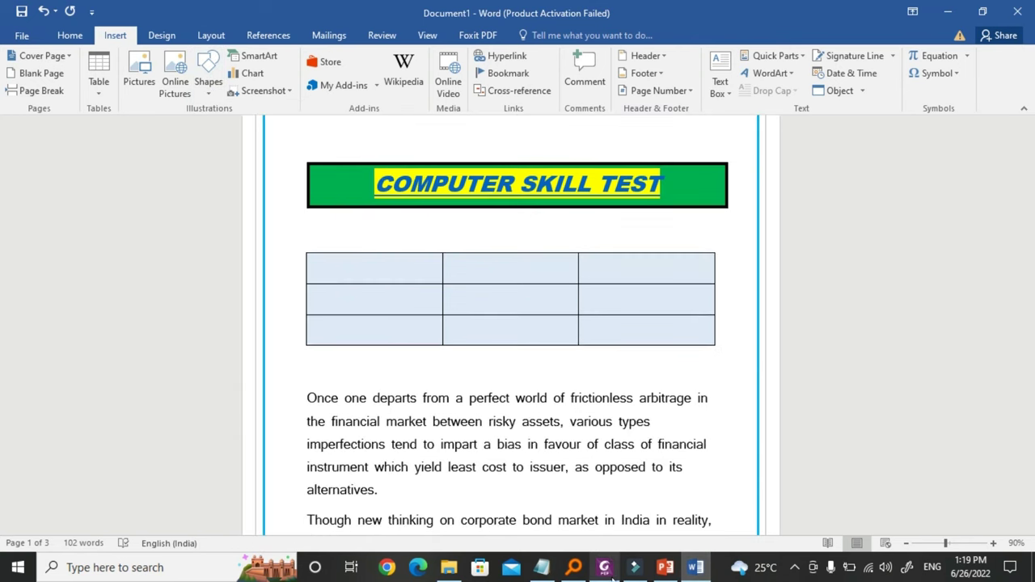
{"action": "left_click", "coordinate": [604, 567]}
- Scroll the PDF and briefly select, then deselect, the Q.No.16 practice text
{"action": "scroll", "coordinate": [547, 368], "scroll_direction": "down", "scroll_amount": 3}
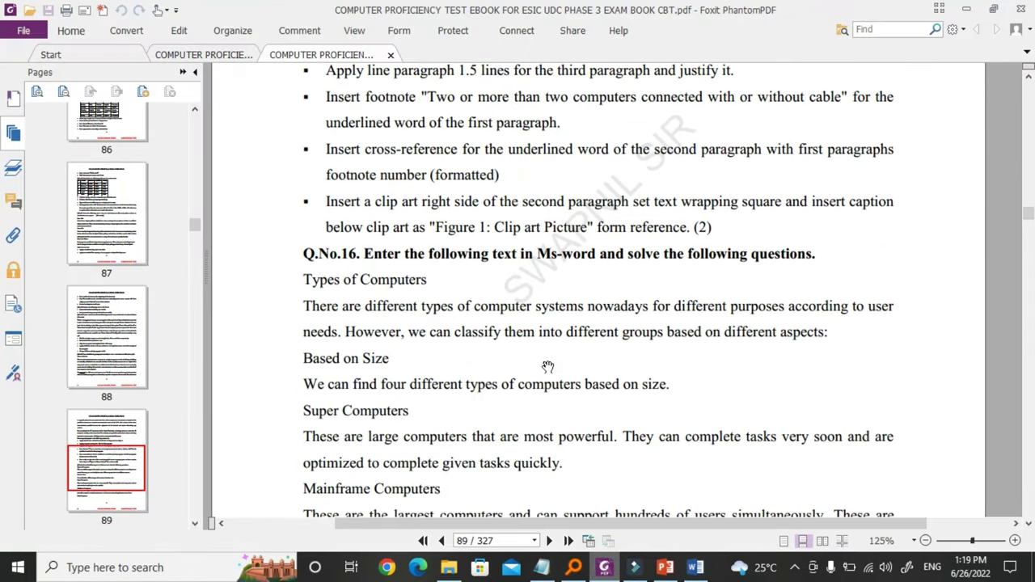
{"action": "scroll", "coordinate": [547, 367], "scroll_direction": "down", "scroll_amount": 2}
{"action": "left_click_drag", "start_coordinate": [538, 150], "coordinate": [402, 459]}
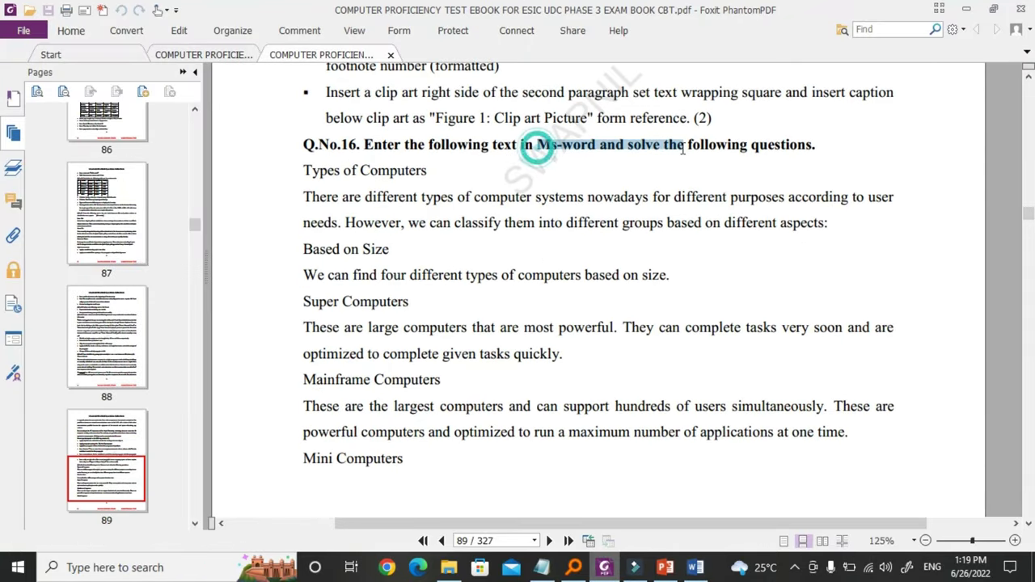
{"action": "left_click", "coordinate": [474, 338]}
- Review the page 95 special-character Alt-code table, then return to the Word document
{"action": "scroll", "coordinate": [474, 337], "scroll_direction": "down", "scroll_amount": 6}
{"action": "scroll", "coordinate": [475, 338], "scroll_direction": "down", "scroll_amount": 5}
{"action": "scroll", "coordinate": [474, 337], "scroll_direction": "down", "scroll_amount": 4}
{"action": "scroll", "coordinate": [475, 337], "scroll_direction": "down", "scroll_amount": 4}
{"action": "scroll", "coordinate": [475, 337], "scroll_direction": "down", "scroll_amount": 4}
{"action": "scroll", "coordinate": [475, 337], "scroll_direction": "down", "scroll_amount": 2}
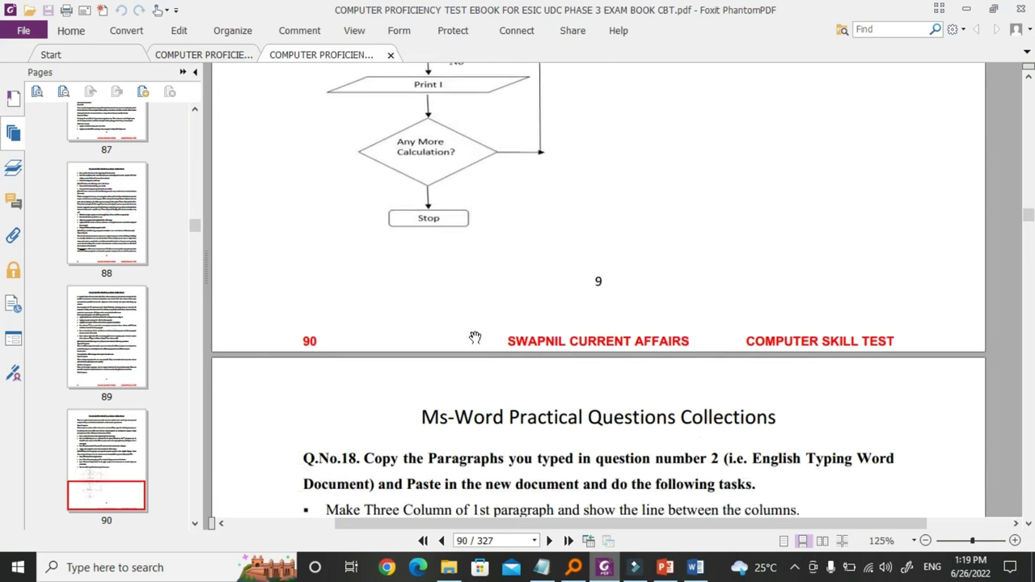
{"action": "scroll", "coordinate": [475, 338], "scroll_direction": "down", "scroll_amount": 5}
{"action": "scroll", "coordinate": [475, 338], "scroll_direction": "down", "scroll_amount": 3}
{"action": "scroll", "coordinate": [475, 337], "scroll_direction": "down", "scroll_amount": 4}
{"action": "scroll", "coordinate": [474, 337], "scroll_direction": "down", "scroll_amount": 4}
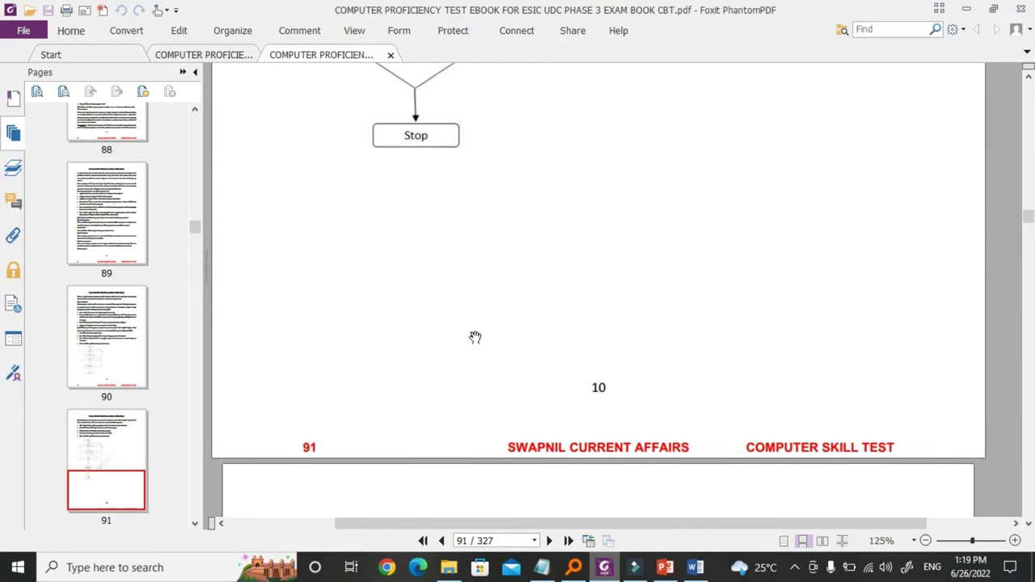
{"action": "scroll", "coordinate": [475, 337], "scroll_direction": "down", "scroll_amount": 8}
{"action": "scroll", "coordinate": [475, 338], "scroll_direction": "down", "scroll_amount": 6}
{"action": "scroll", "coordinate": [475, 338], "scroll_direction": "down", "scroll_amount": 4}
{"action": "scroll", "coordinate": [474, 337], "scroll_direction": "down", "scroll_amount": 20}
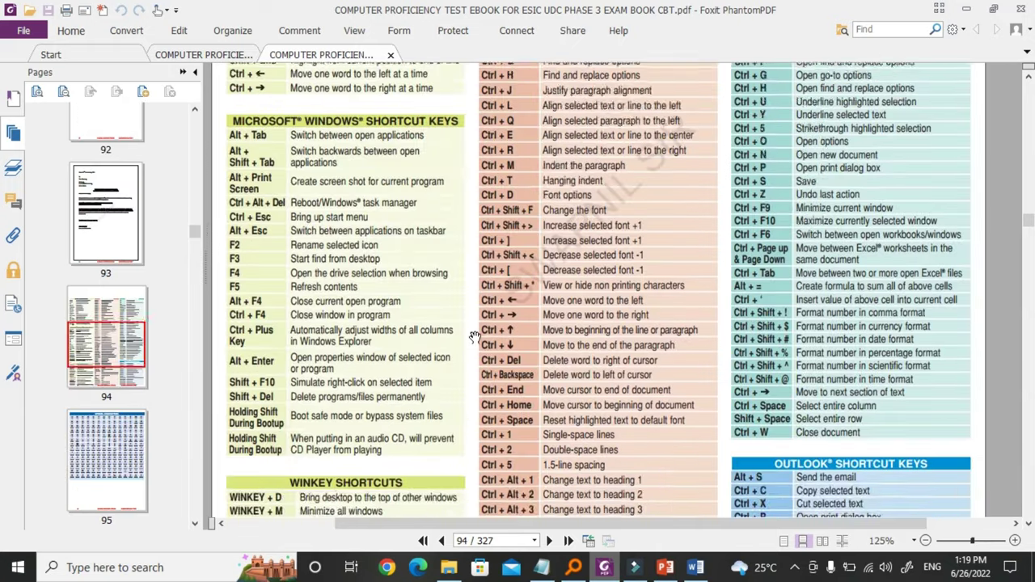
{"action": "scroll", "coordinate": [475, 337], "scroll_direction": "up", "scroll_amount": 1}
{"action": "scroll", "coordinate": [475, 337], "scroll_direction": "up", "scroll_amount": 3}
{"action": "scroll", "coordinate": [475, 337], "scroll_direction": "up", "scroll_amount": 1}
{"action": "scroll", "coordinate": [475, 338], "scroll_direction": "up", "scroll_amount": 1}
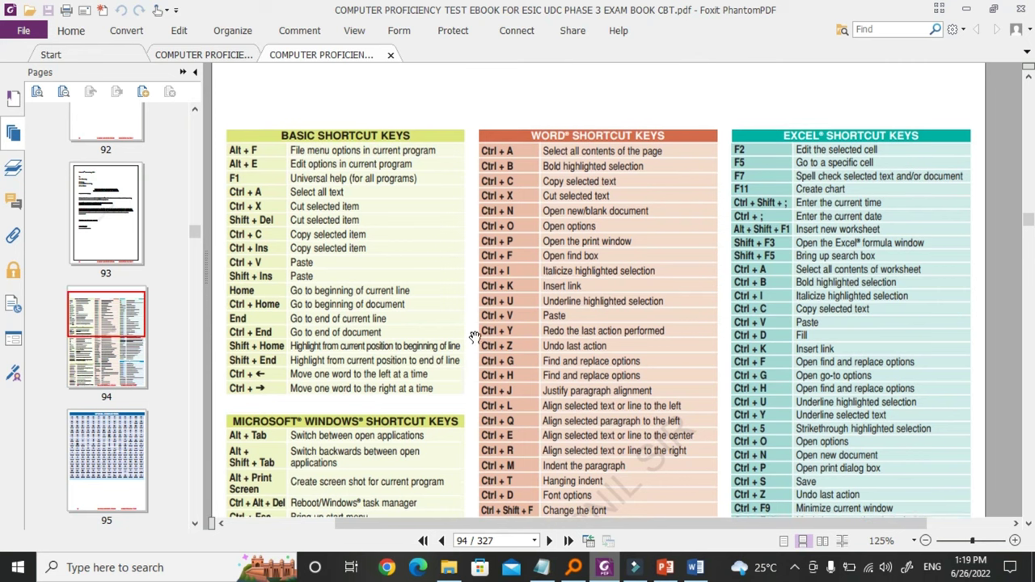
{"action": "scroll", "coordinate": [531, 317], "scroll_direction": "down", "scroll_amount": 3}
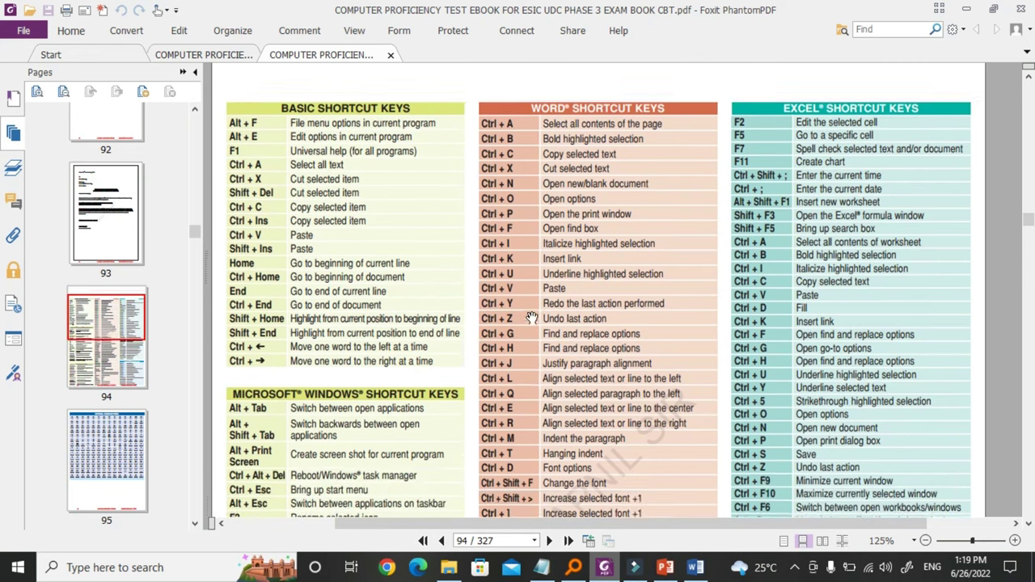
{"action": "scroll", "coordinate": [531, 317], "scroll_direction": "down", "scroll_amount": 8}
{"action": "scroll", "coordinate": [532, 317], "scroll_direction": "down", "scroll_amount": 7}
{"action": "scroll", "coordinate": [531, 317], "scroll_direction": "down", "scroll_amount": 6}
{"action": "scroll", "coordinate": [531, 317], "scroll_direction": "down", "scroll_amount": 8}
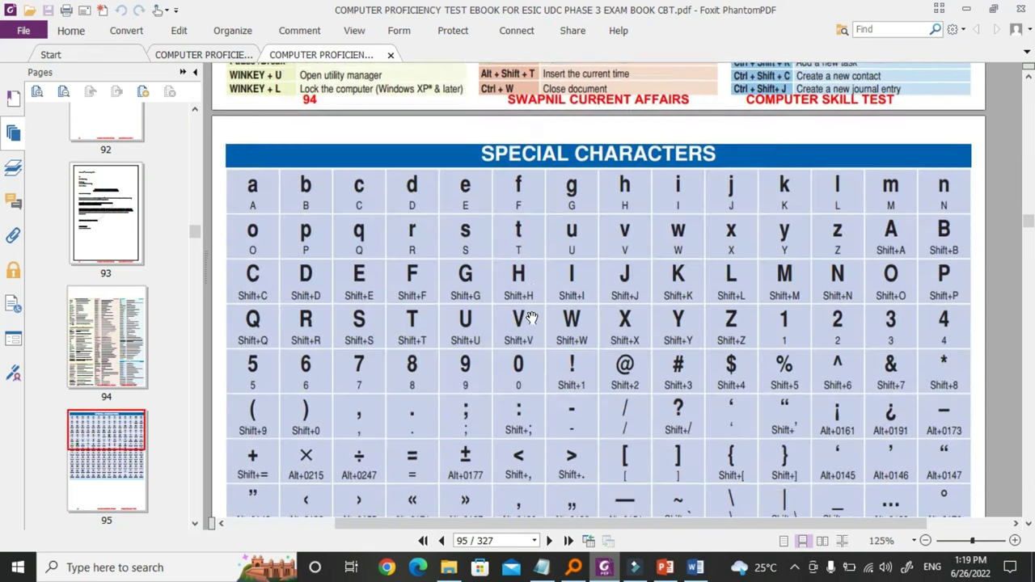
{"action": "scroll", "coordinate": [532, 317], "scroll_direction": "down", "scroll_amount": 11}
{"action": "scroll", "coordinate": [532, 317], "scroll_direction": "up", "scroll_amount": 7}
{"action": "scroll", "coordinate": [531, 317], "scroll_direction": "up", "scroll_amount": 5}
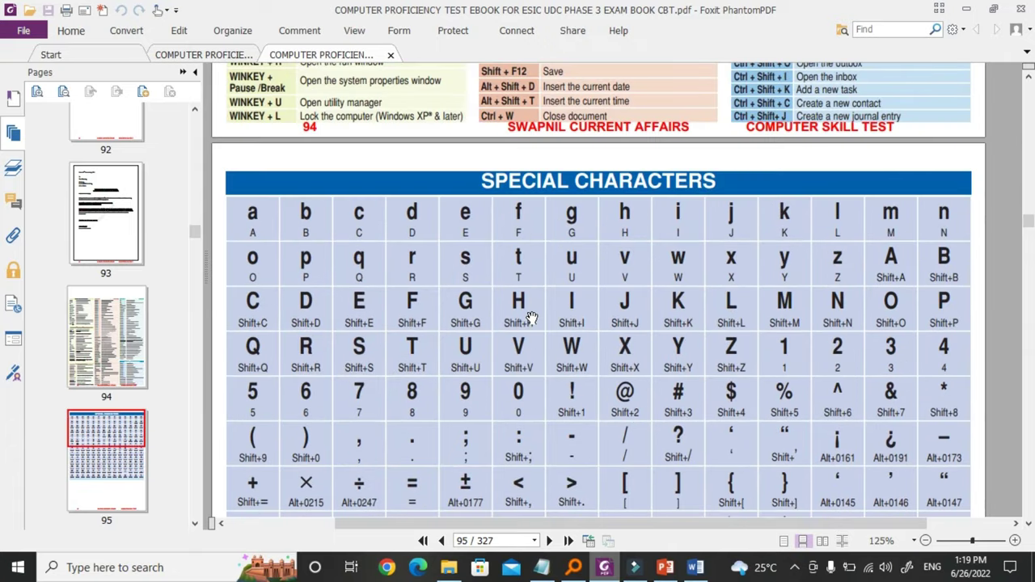
{"action": "scroll", "coordinate": [613, 328], "scroll_direction": "down", "scroll_amount": 4}
{"action": "scroll", "coordinate": [614, 328], "scroll_direction": "down", "scroll_amount": 4}
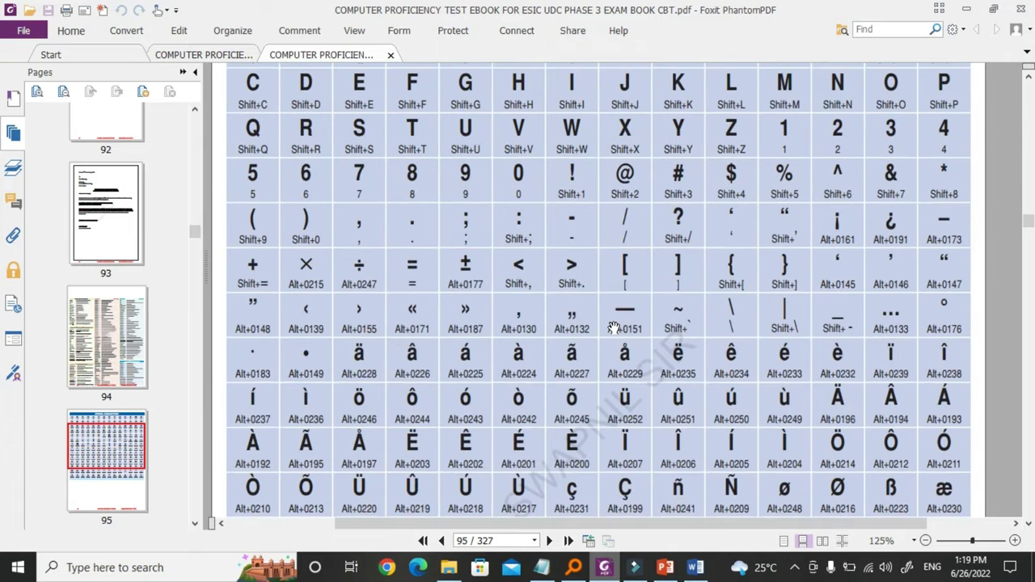
{"action": "left_click", "coordinate": [696, 569]}
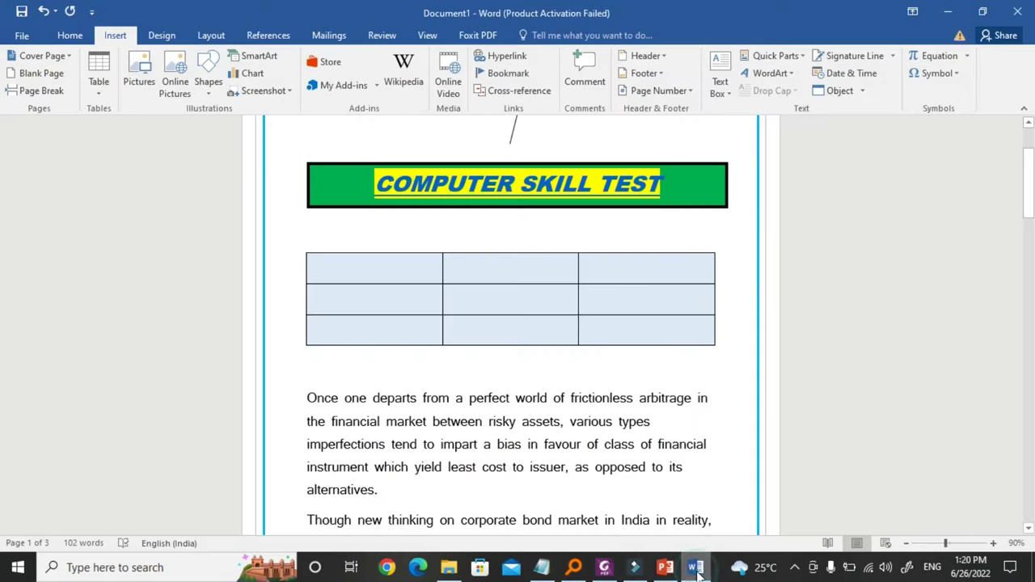
{"action": "left_click", "coordinate": [961, 74]}
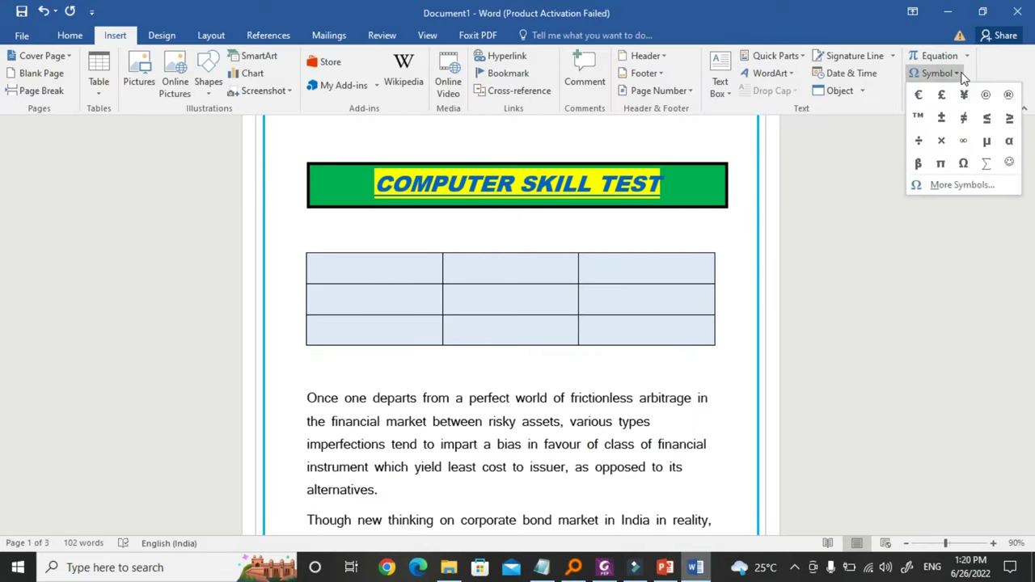
{"action": "left_click", "coordinate": [963, 185]}
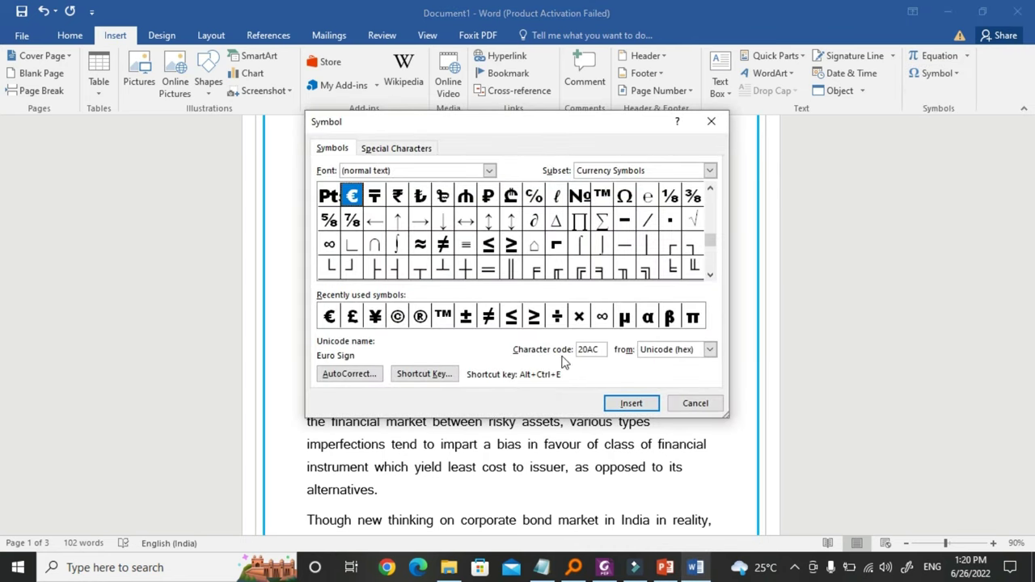
{"action": "left_click", "coordinate": [705, 406]}
{"action": "scroll", "coordinate": [529, 368], "scroll_direction": "up", "scroll_amount": 2}
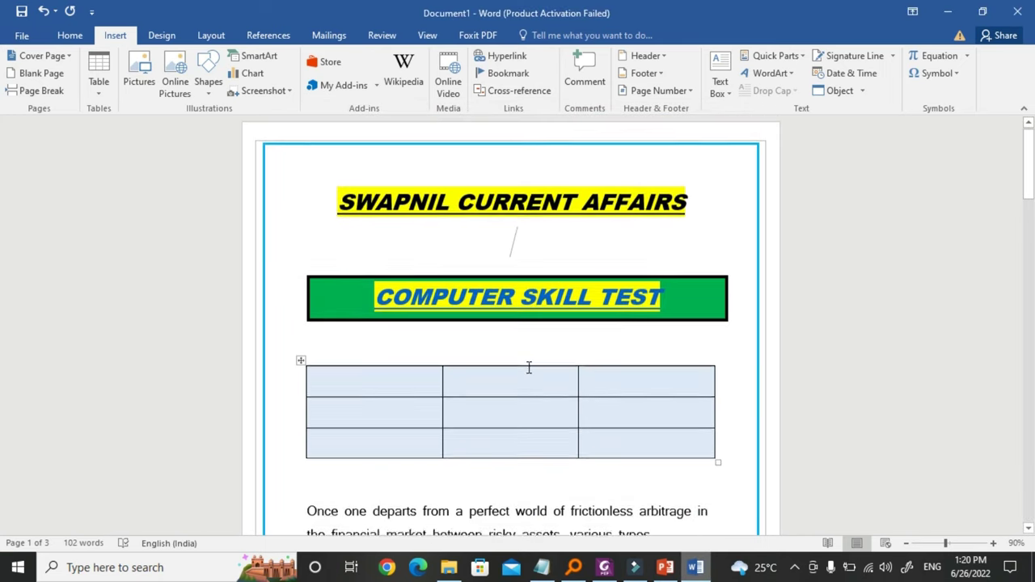
- On the Home tab, select the word 'Once' in the first paragraph
{"action": "scroll", "coordinate": [530, 368], "scroll_direction": "down", "scroll_amount": 2}
{"action": "scroll", "coordinate": [529, 368], "scroll_direction": "down", "scroll_amount": 1}
{"action": "scroll", "coordinate": [530, 368], "scroll_direction": "down", "scroll_amount": 3}
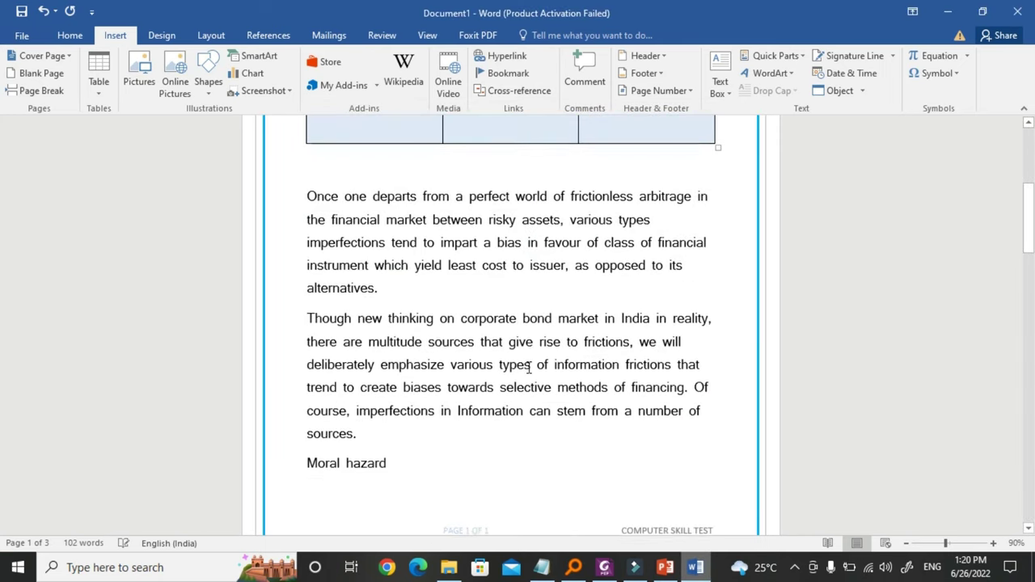
{"action": "scroll", "coordinate": [529, 368], "scroll_direction": "up", "scroll_amount": 1}
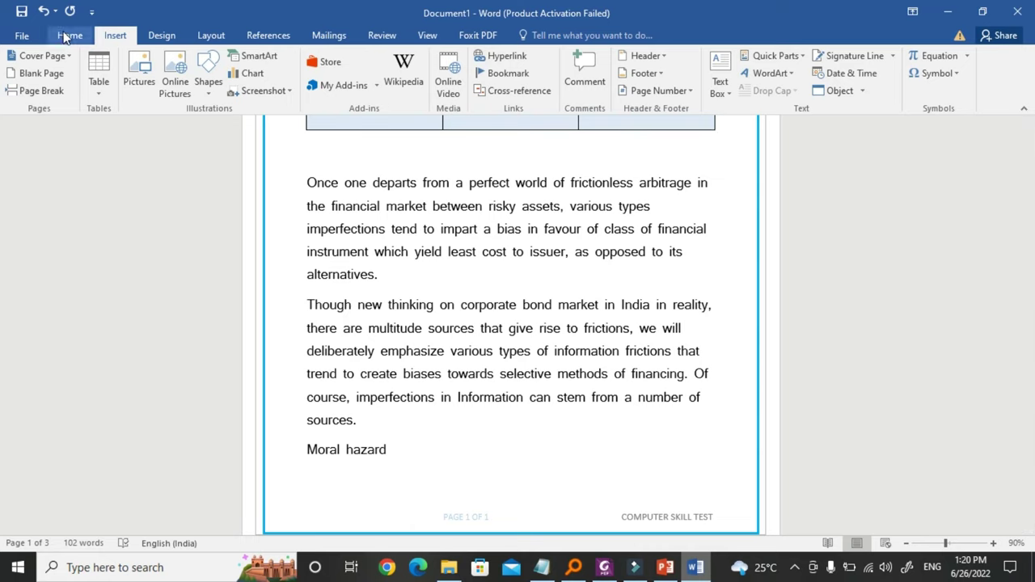
{"action": "left_click", "coordinate": [68, 35]}
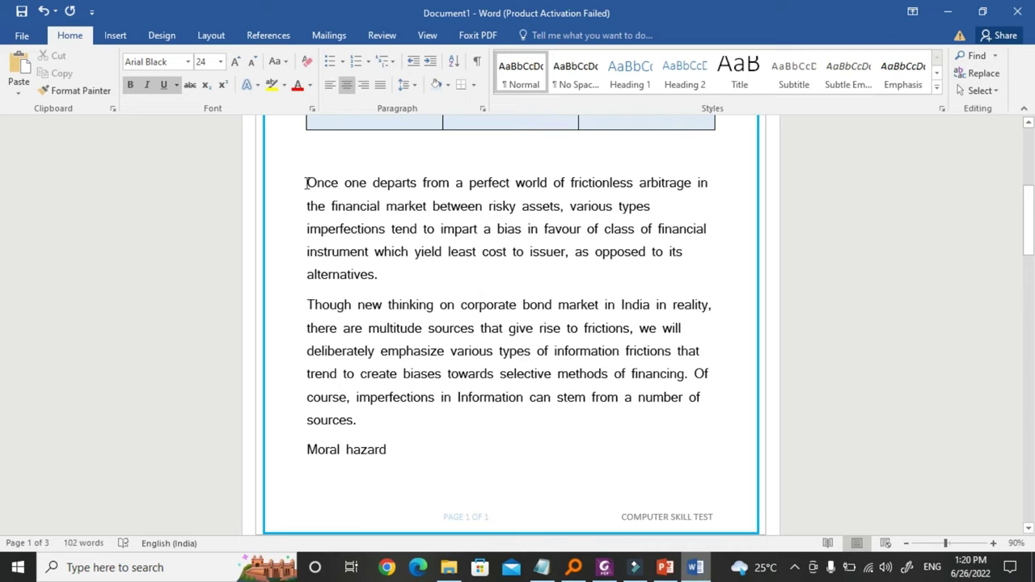
{"action": "mouse_move", "coordinate": [306, 183]}
{"action": "left_mouse_down"}
{"action": "mouse_move", "coordinate": [339, 183]}
{"action": "mouse_move", "coordinate": [330, 192]}
{"action": "left_mouse_up"}
{"action": "key", "text": "ctrl+c"}
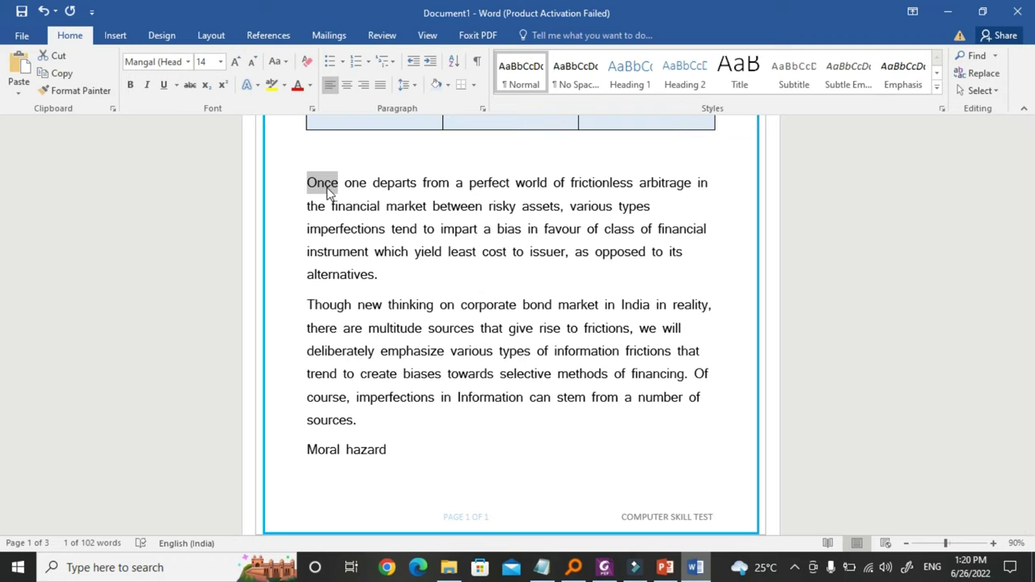
- Paste 'Once' before 'Though' and before 'Moral hazard', removing the extra spaces
{"action": "left_click", "coordinate": [308, 302]}
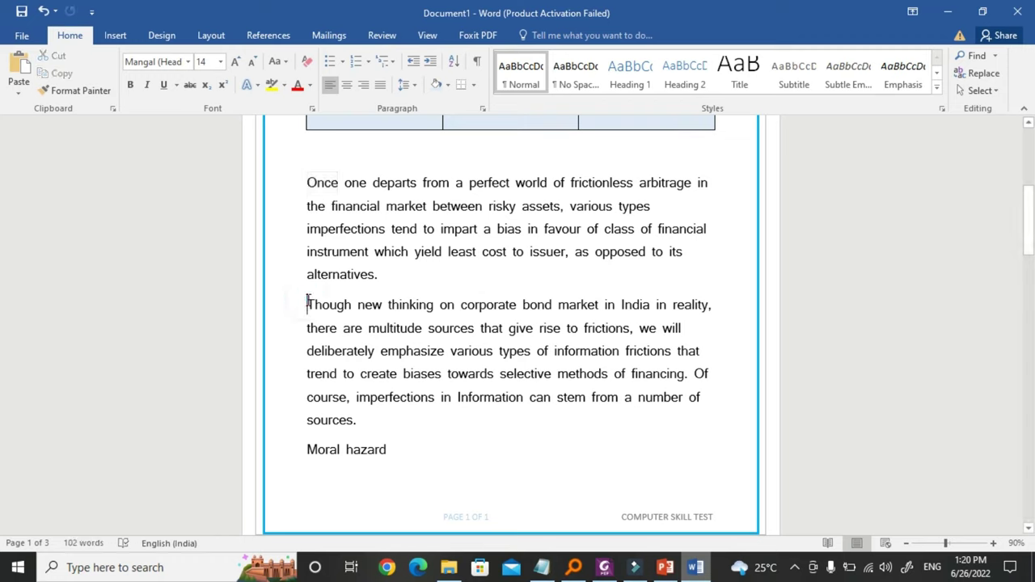
{"action": "key", "text": "ctrl+v"}
{"action": "key", "text": "BackSpace"}
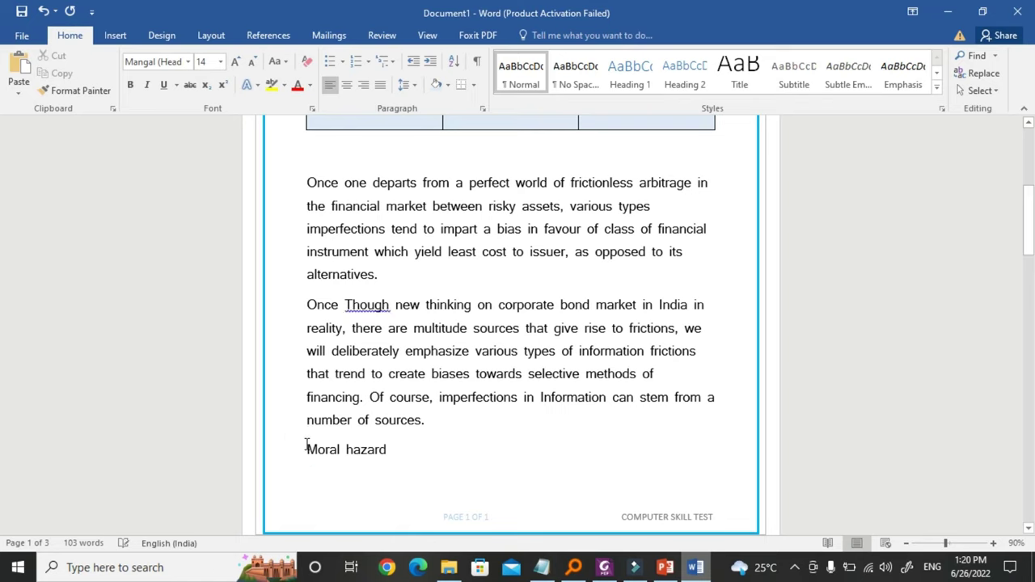
{"action": "key", "text": "ctrl+v"}
{"action": "key", "text": "BackSpace"}
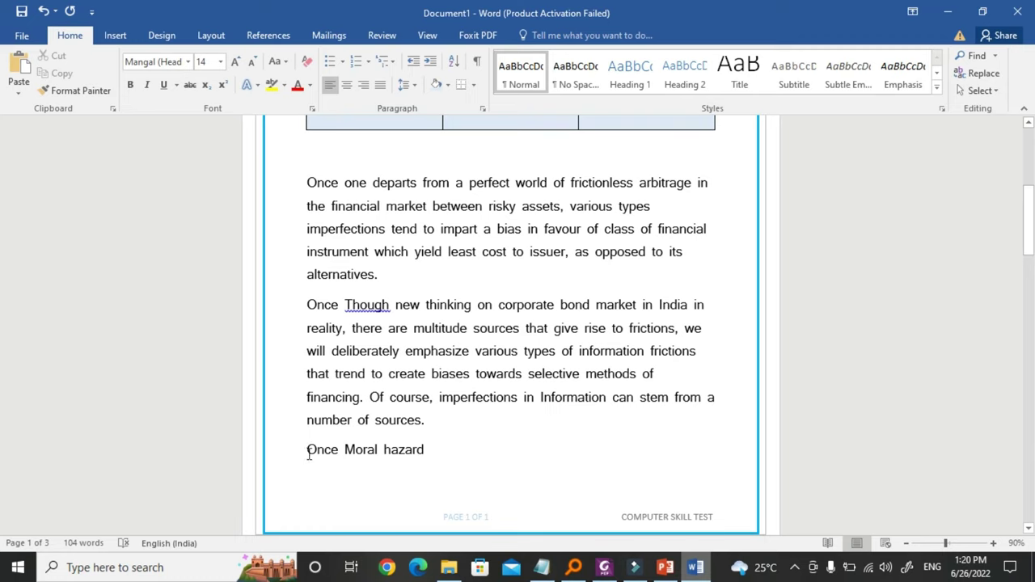
{"action": "left_click_drag", "start_coordinate": [309, 181], "coordinate": [337, 183]}
- Copy 'Once' and set up Find and Replace with TWO as the replacement
{"action": "right_click", "coordinate": [329, 187]}
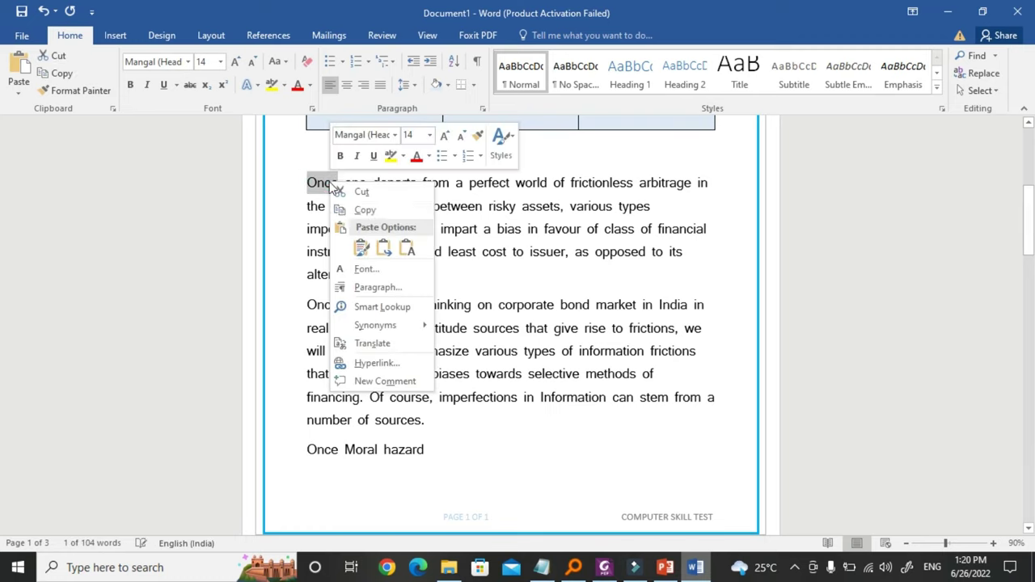
{"action": "left_click", "coordinate": [360, 208]}
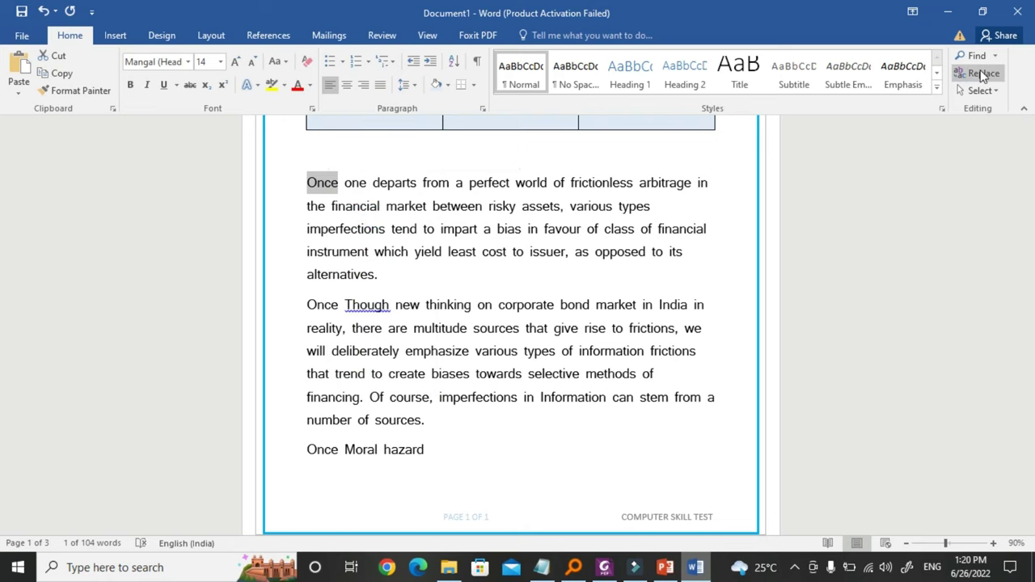
{"action": "left_click", "coordinate": [980, 71]}
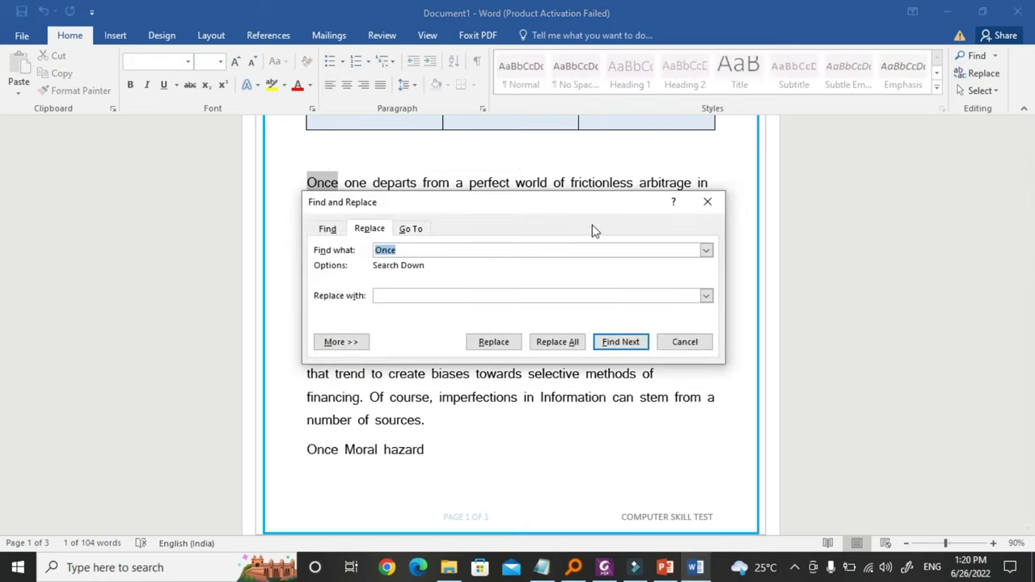
{"action": "left_click_drag", "start_coordinate": [499, 205], "coordinate": [689, 135]}
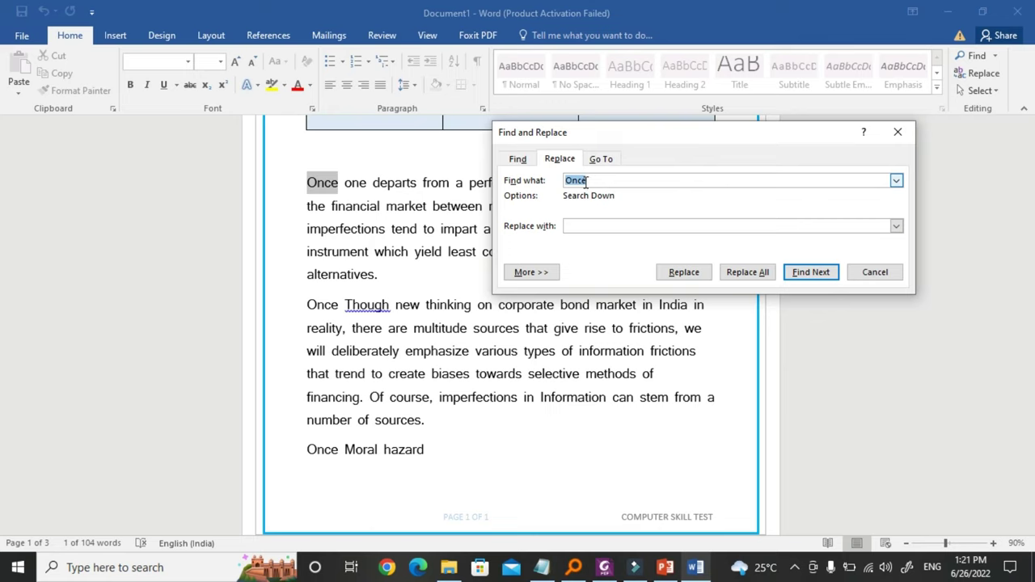
{"action": "left_click", "coordinate": [584, 226]}
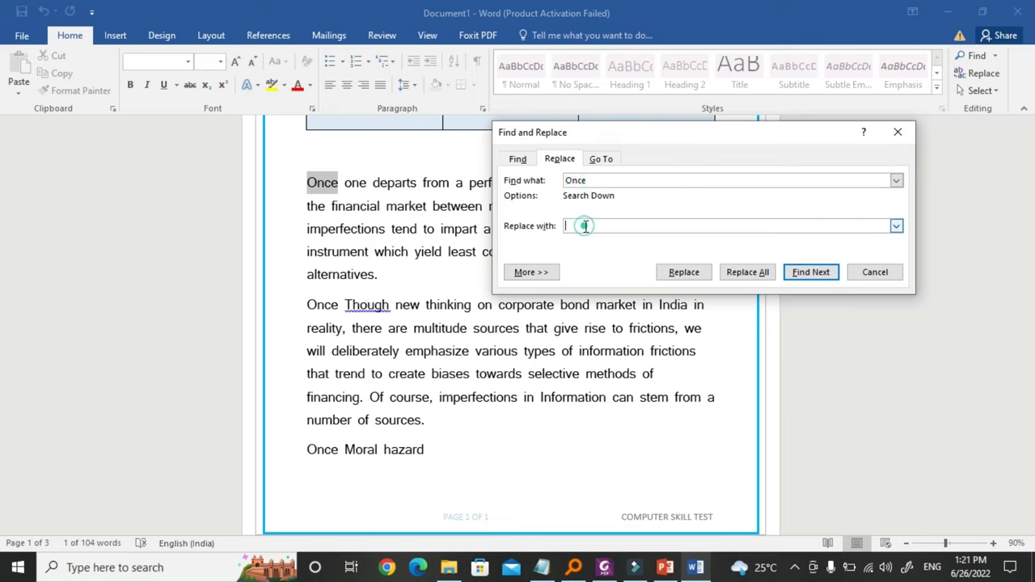
{"action": "type", "text": "TW"}
- Replace all 'Once' with 'TWO', confirm no matches remain, and close the dialog
{"action": "left_click", "coordinate": [750, 275]}
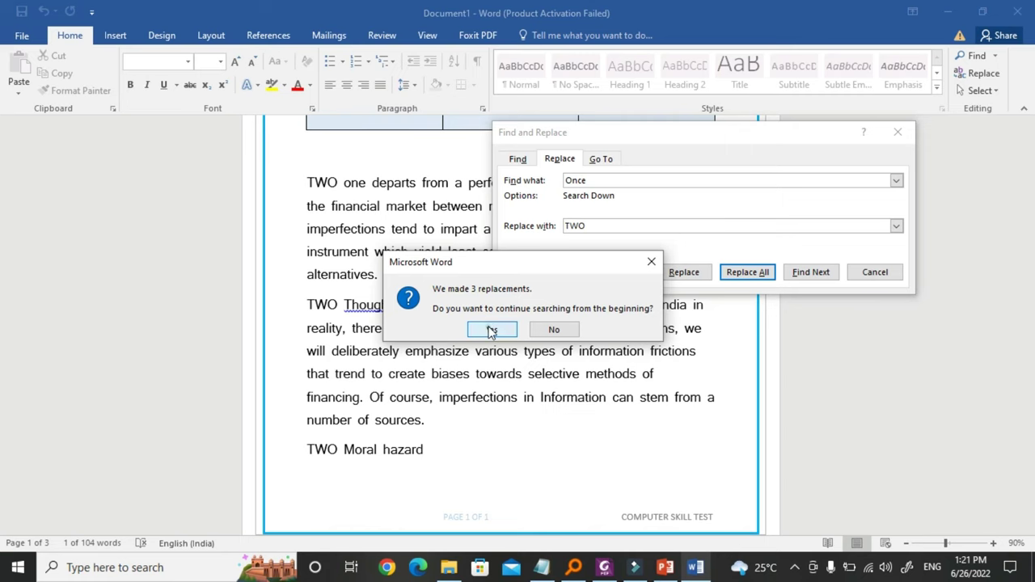
{"action": "left_click", "coordinate": [491, 330]}
{"action": "left_click", "coordinate": [518, 327]}
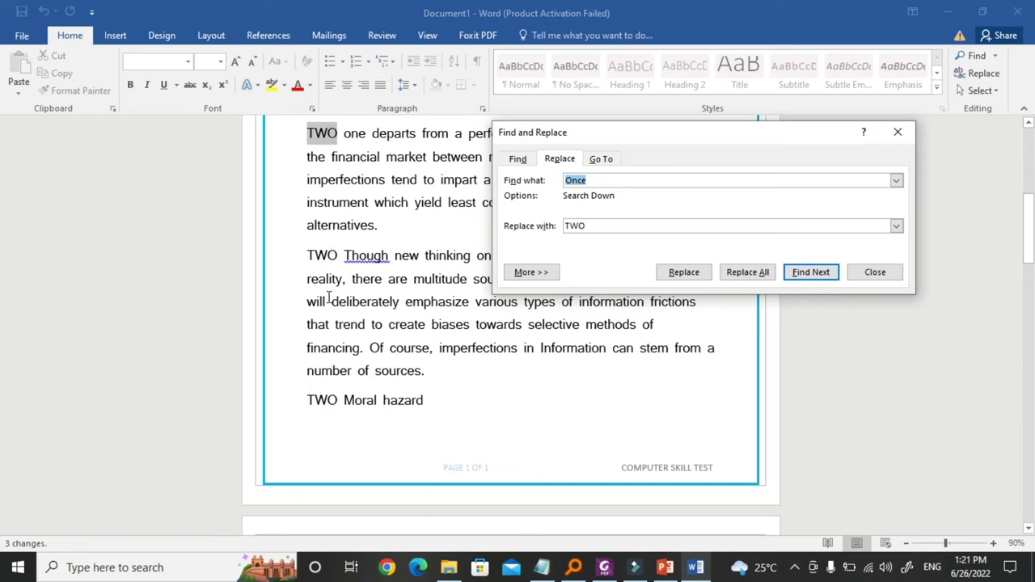
{"action": "left_click", "coordinate": [825, 276]}
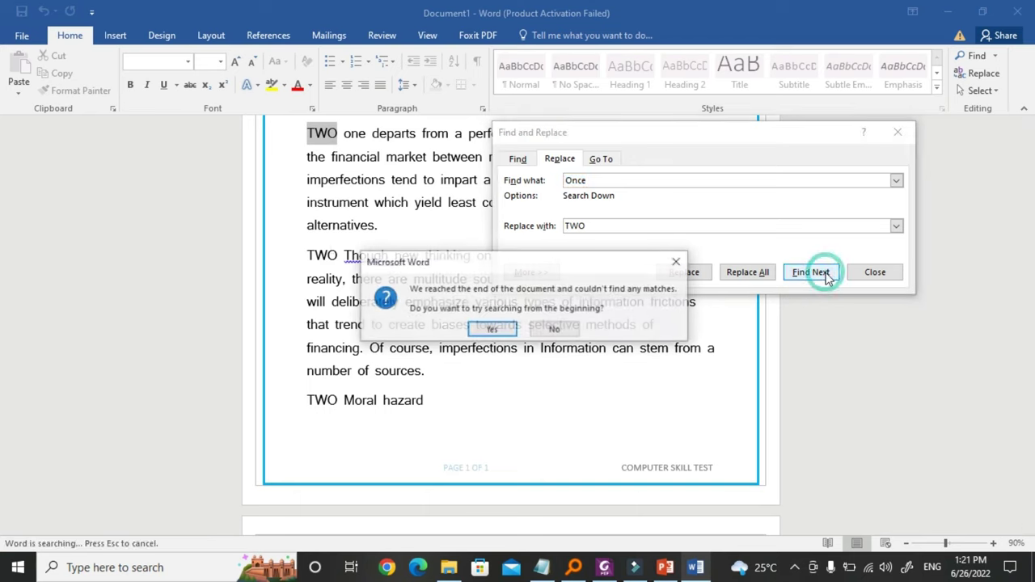
{"action": "left_click", "coordinate": [507, 329]}
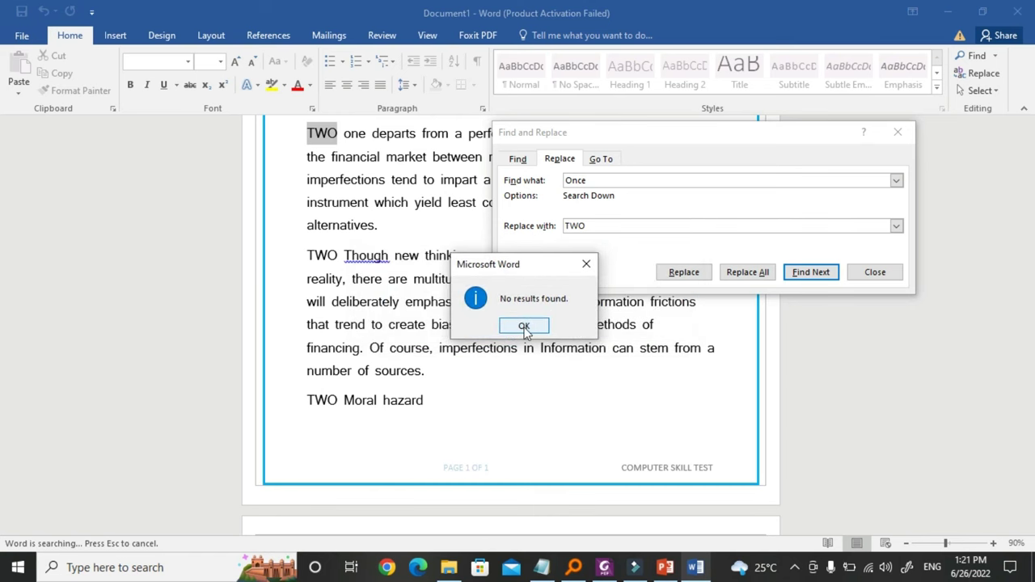
{"action": "left_click", "coordinate": [519, 327]}
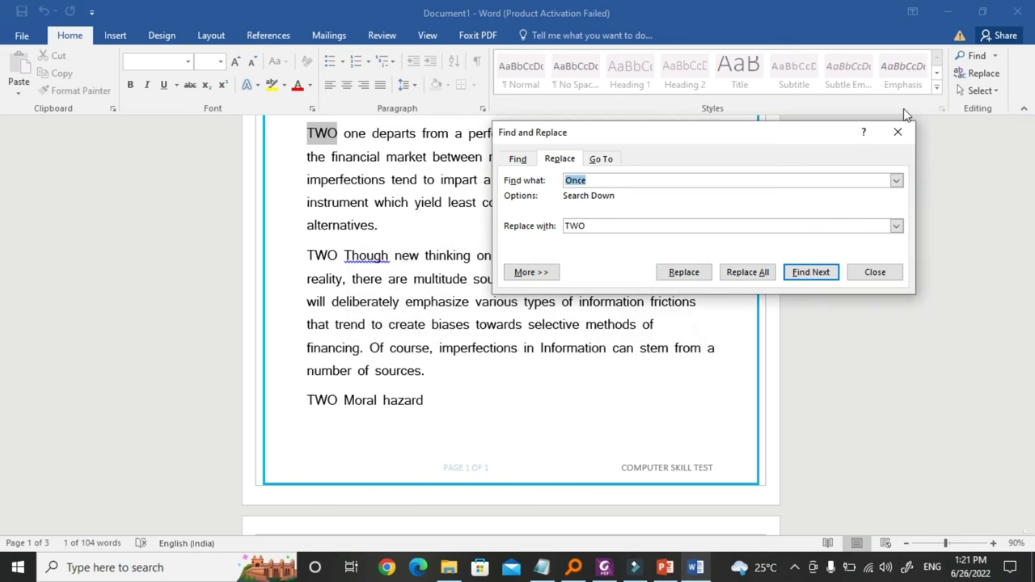
{"action": "left_click", "coordinate": [898, 132]}
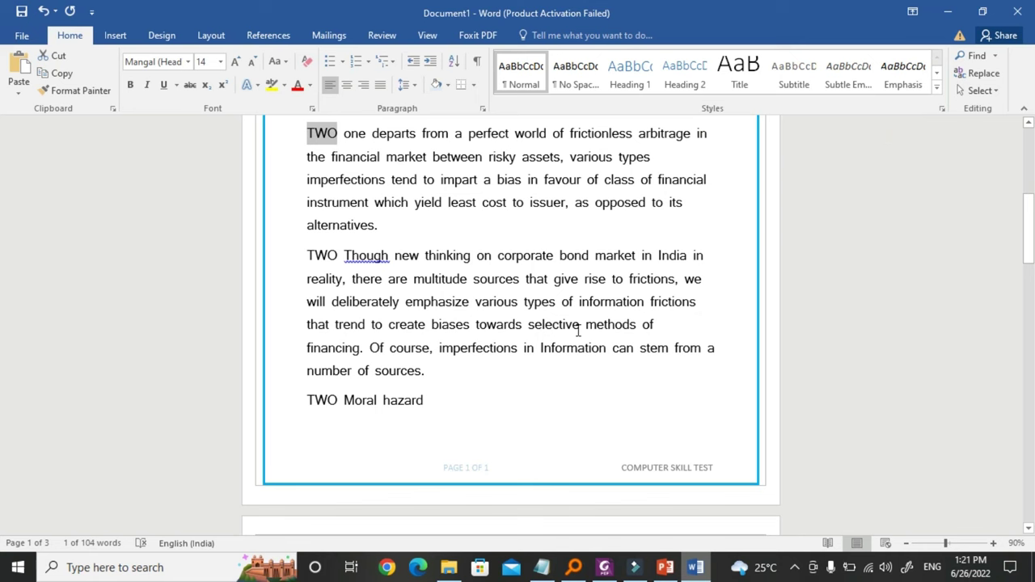
- Scroll back to the top of the document and return to the PDF ebook
{"action": "scroll", "coordinate": [498, 349], "scroll_direction": "up", "scroll_amount": 1}
{"action": "scroll", "coordinate": [496, 351], "scroll_direction": "up", "scroll_amount": 1}
{"action": "scroll", "coordinate": [497, 351], "scroll_direction": "up", "scroll_amount": 1}
{"action": "scroll", "coordinate": [497, 351], "scroll_direction": "up", "scroll_amount": 3}
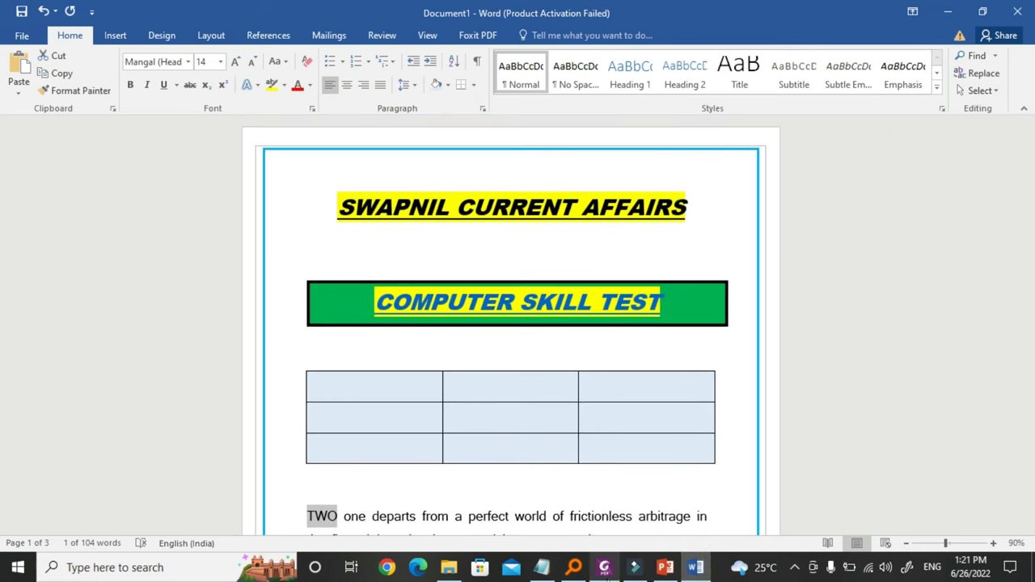
{"action": "left_click", "coordinate": [606, 569]}
- Scroll up from page 94 to the page 79 Odisha paragraph formatting exercise
{"action": "scroll", "coordinate": [516, 392], "scroll_direction": "up", "scroll_amount": 5}
{"action": "scroll", "coordinate": [516, 393], "scroll_direction": "up", "scroll_amount": 5}
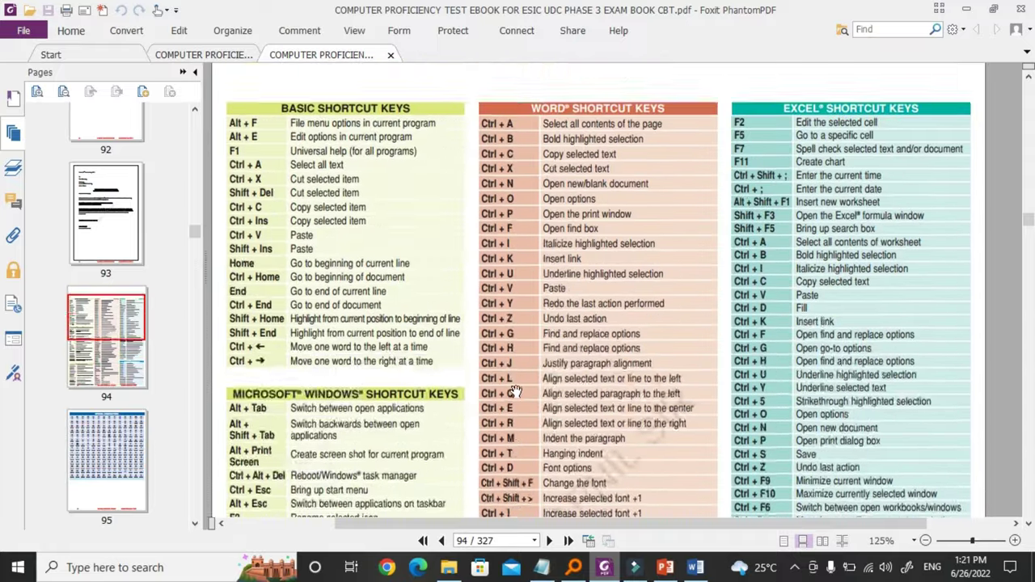
{"action": "scroll", "coordinate": [516, 392], "scroll_direction": "up", "scroll_amount": 5}
{"action": "scroll", "coordinate": [516, 391], "scroll_direction": "up", "scroll_amount": 5}
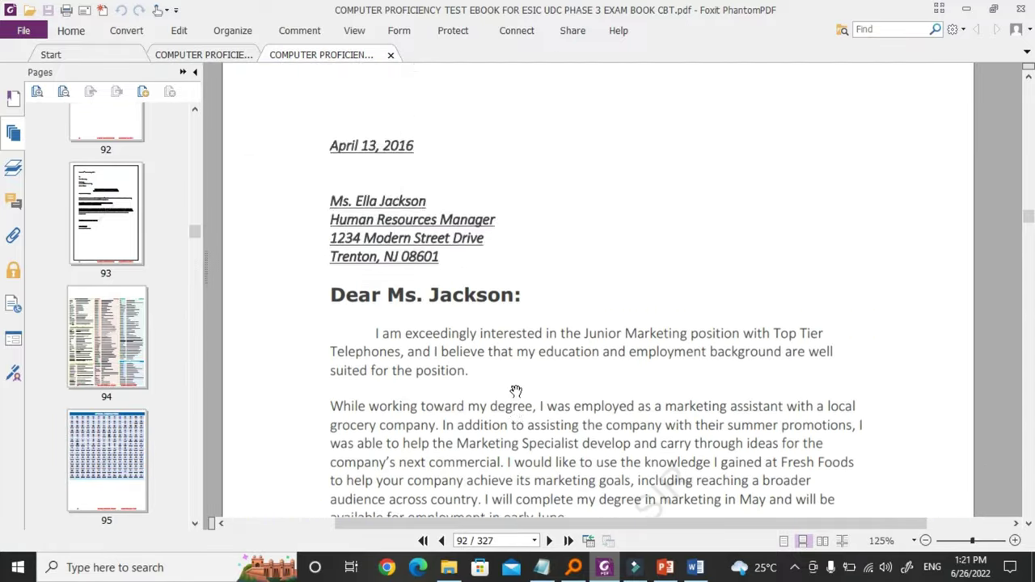
{"action": "scroll", "coordinate": [516, 392], "scroll_direction": "up", "scroll_amount": 5}
{"action": "scroll", "coordinate": [516, 391], "scroll_direction": "up", "scroll_amount": 5}
{"action": "scroll", "coordinate": [516, 391], "scroll_direction": "up", "scroll_amount": 5}
{"action": "scroll", "coordinate": [516, 390], "scroll_direction": "up", "scroll_amount": 5}
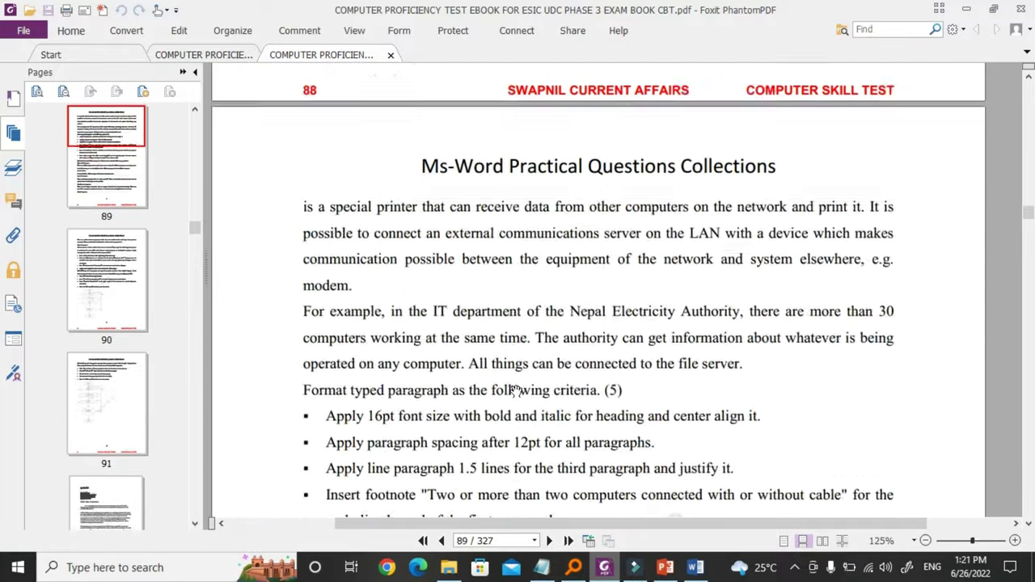
{"action": "scroll", "coordinate": [516, 390], "scroll_direction": "up", "scroll_amount": 5}
{"action": "scroll", "coordinate": [516, 390], "scroll_direction": "up", "scroll_amount": 5}
{"action": "scroll", "coordinate": [516, 390], "scroll_direction": "up", "scroll_amount": 5}
{"action": "scroll", "coordinate": [516, 390], "scroll_direction": "up", "scroll_amount": 5}
{"action": "scroll", "coordinate": [516, 390], "scroll_direction": "up", "scroll_amount": 5}
{"action": "scroll", "coordinate": [516, 390], "scroll_direction": "up", "scroll_amount": 5}
{"action": "scroll", "coordinate": [517, 392], "scroll_direction": "up", "scroll_amount": 5}
{"action": "scroll", "coordinate": [516, 391], "scroll_direction": "up", "scroll_amount": 5}
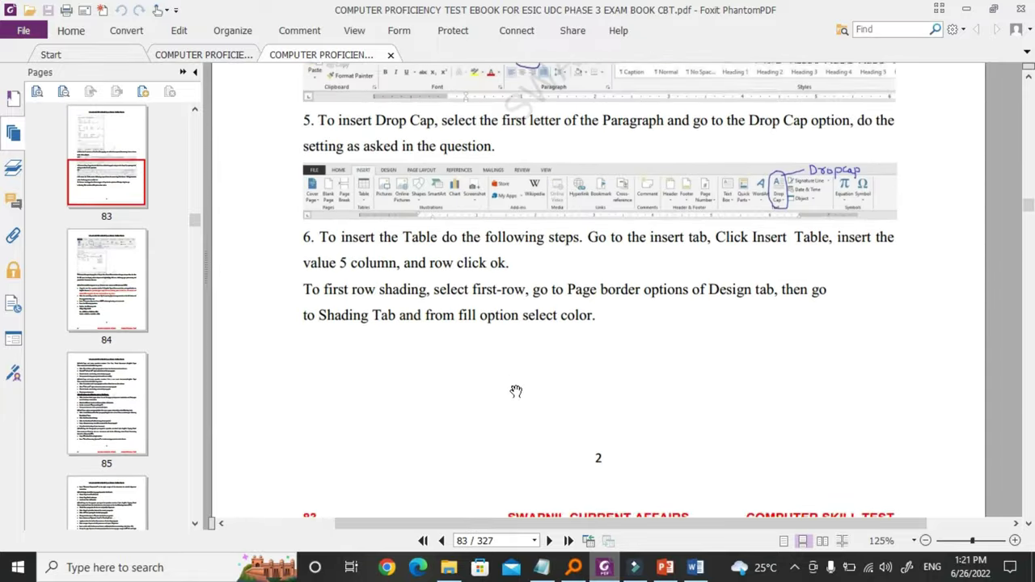
{"action": "scroll", "coordinate": [516, 391], "scroll_direction": "up", "scroll_amount": 5}
{"action": "scroll", "coordinate": [517, 391], "scroll_direction": "up", "scroll_amount": 5}
{"action": "scroll", "coordinate": [516, 391], "scroll_direction": "up", "scroll_amount": 5}
{"action": "scroll", "coordinate": [516, 392], "scroll_direction": "up", "scroll_amount": 5}
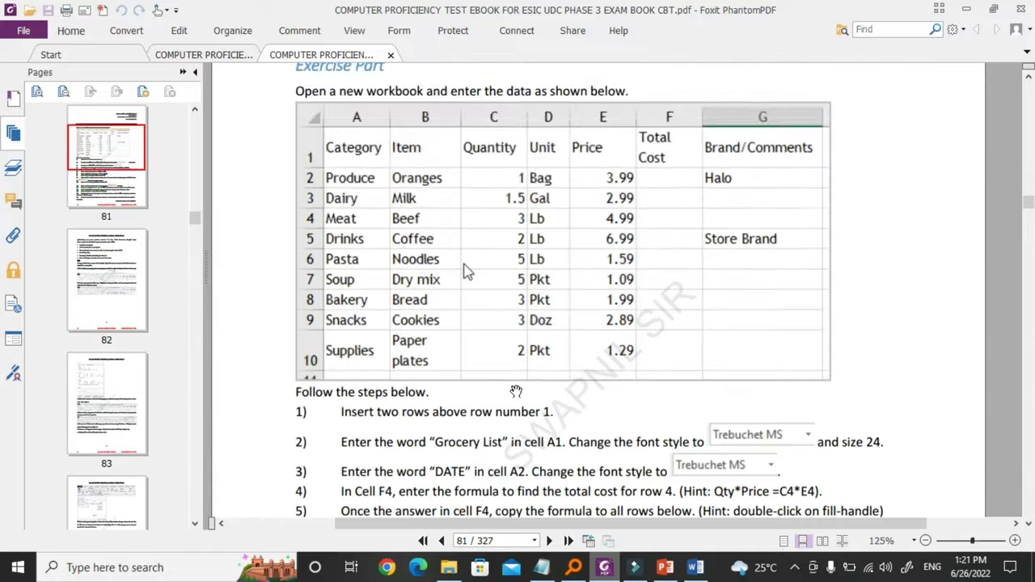
{"action": "scroll", "coordinate": [516, 392], "scroll_direction": "up", "scroll_amount": 5}
{"action": "scroll", "coordinate": [517, 392], "scroll_direction": "up", "scroll_amount": 5}
{"action": "scroll", "coordinate": [516, 391], "scroll_direction": "up", "scroll_amount": 5}
{"action": "scroll", "coordinate": [516, 392], "scroll_direction": "up", "scroll_amount": 5}
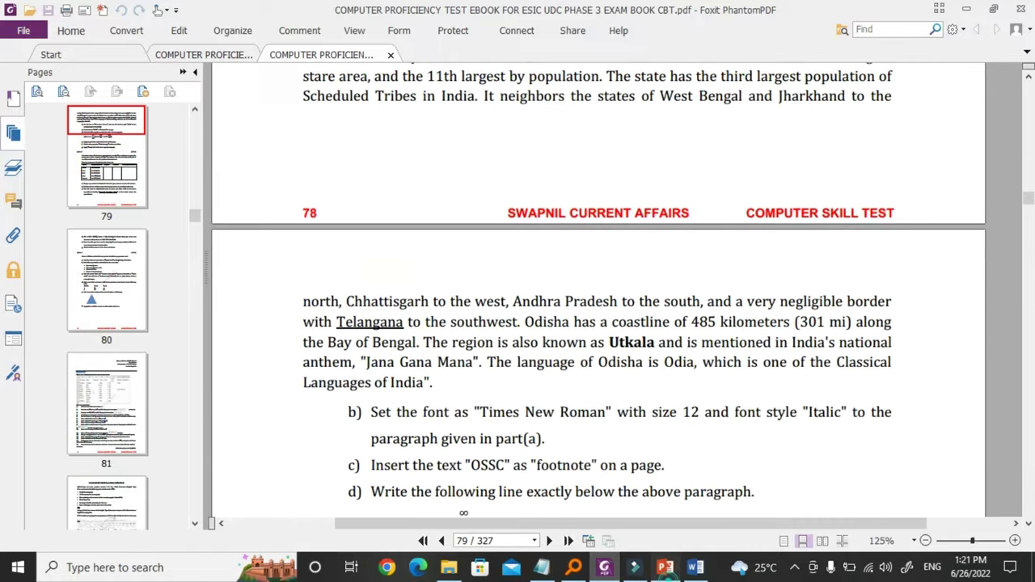